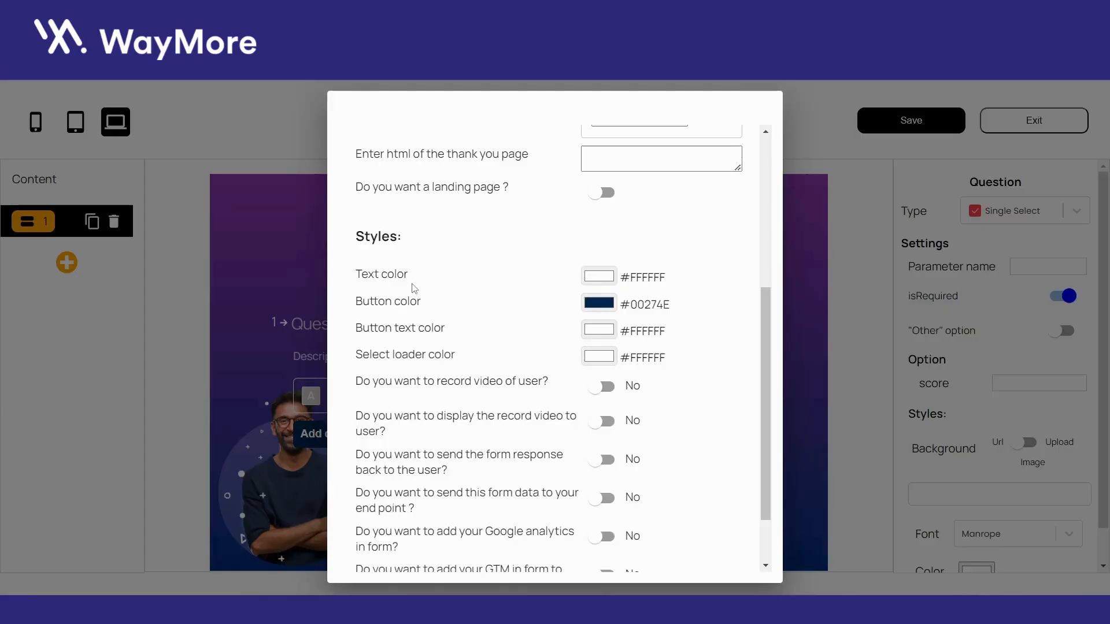
Step: Accept the form's default style settings and classify it with application Research and department Sales
scroll(442, 315, down, 2)
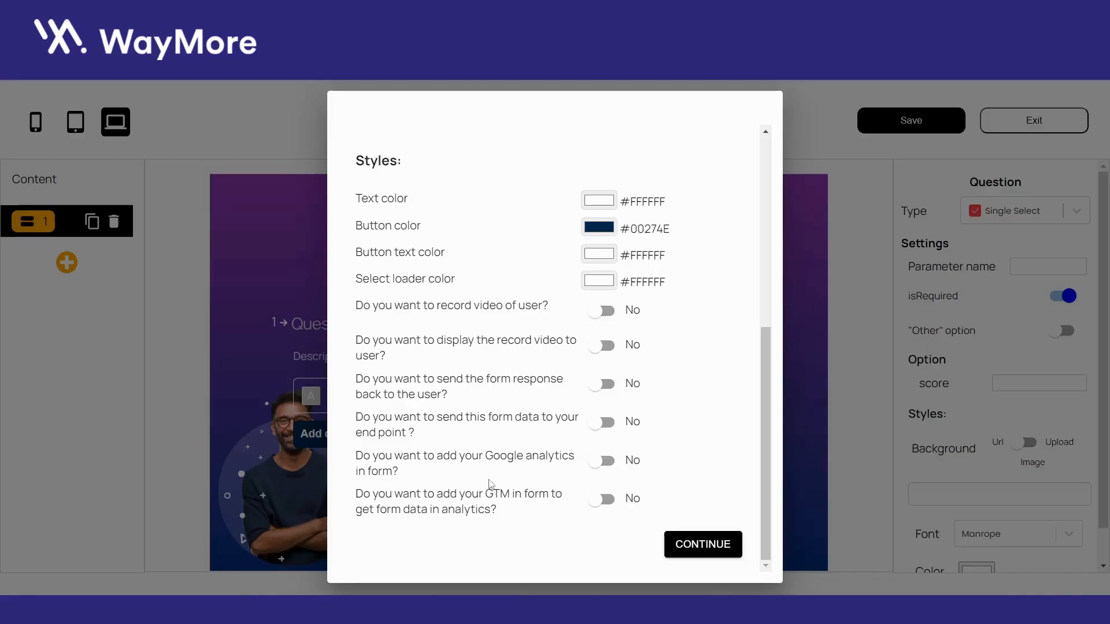
click(683, 544)
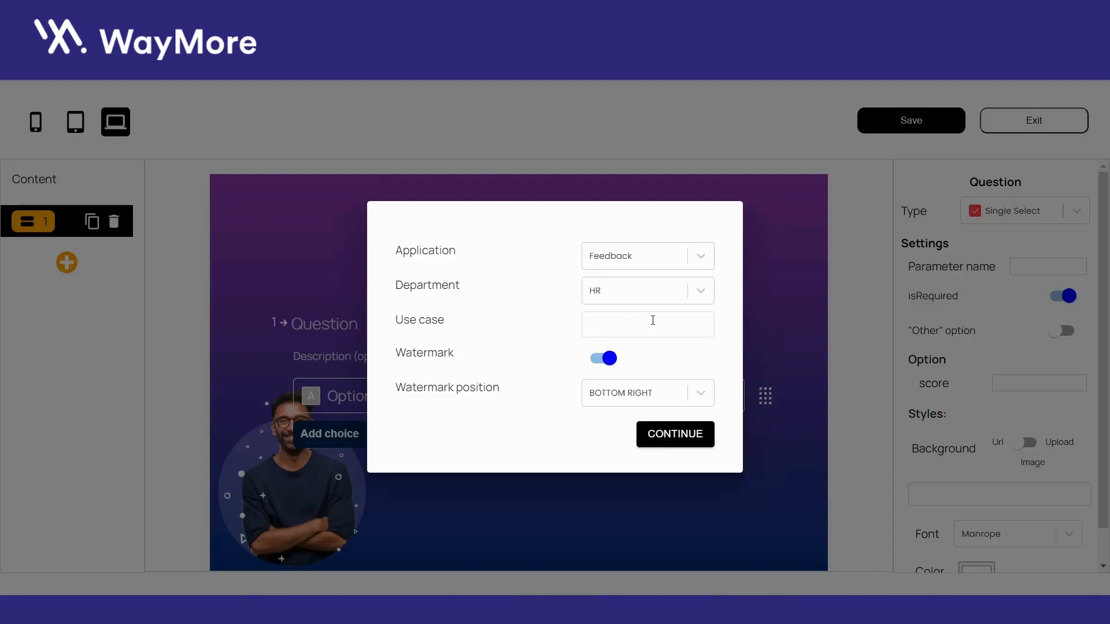
click(701, 264)
click(603, 313)
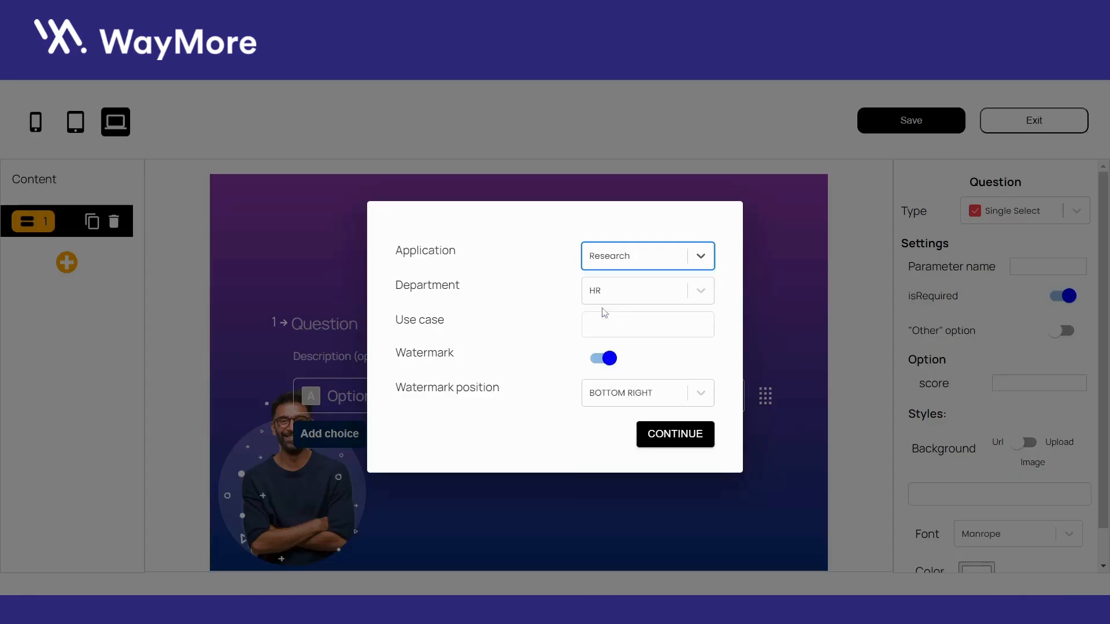
click(697, 291)
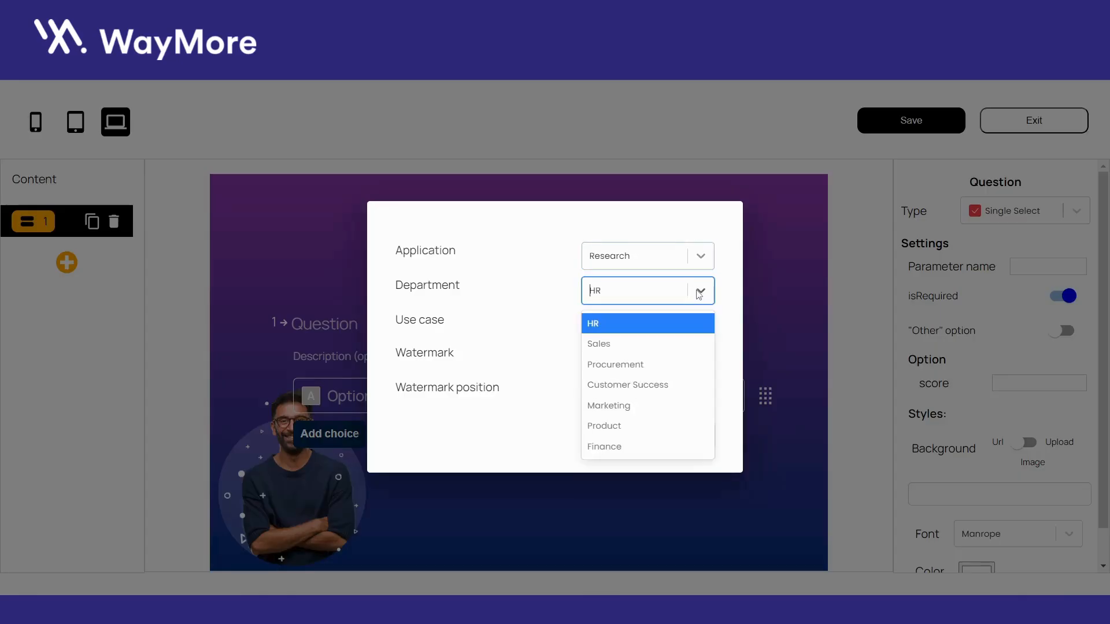
click(609, 347)
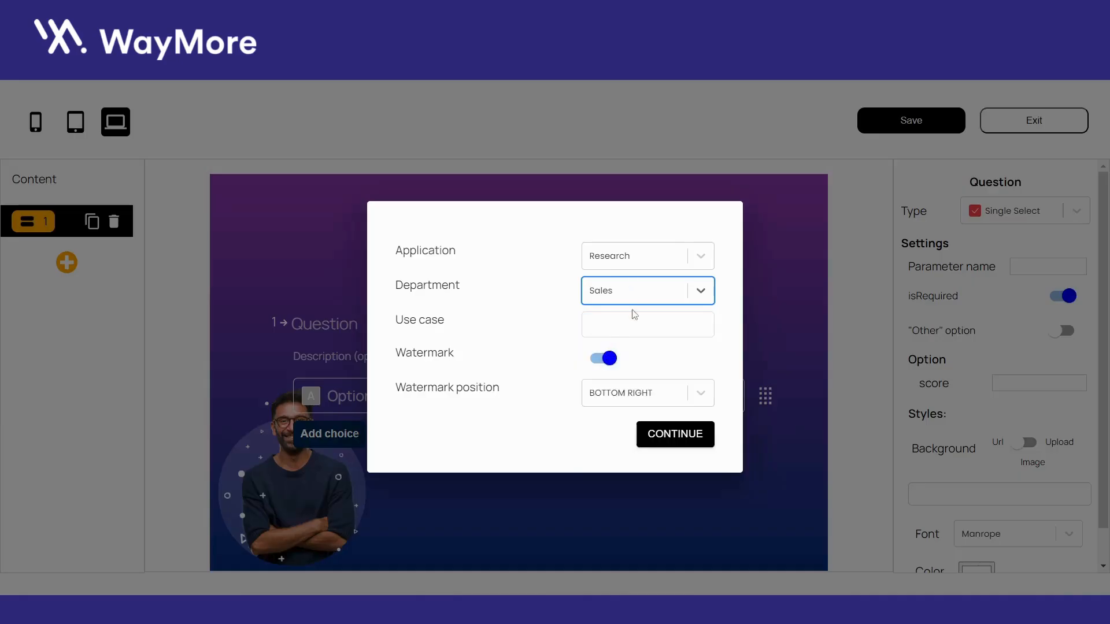
Step: Enter "test" as the use case and finish the form setup with the watermark on at BOTTOM RIGHT
click(619, 323)
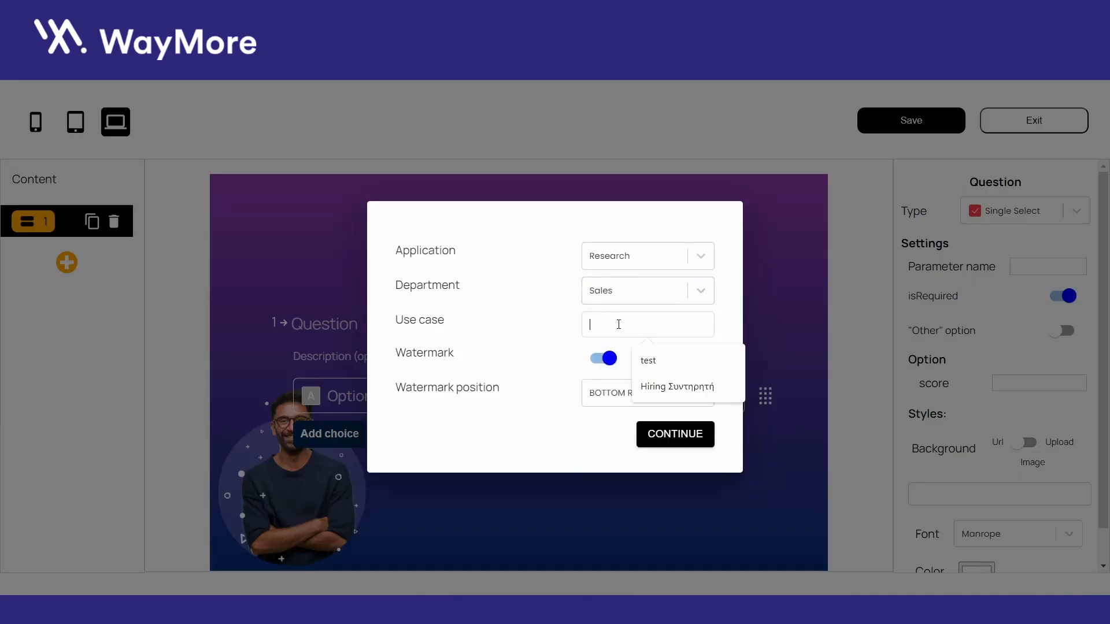
text(test)
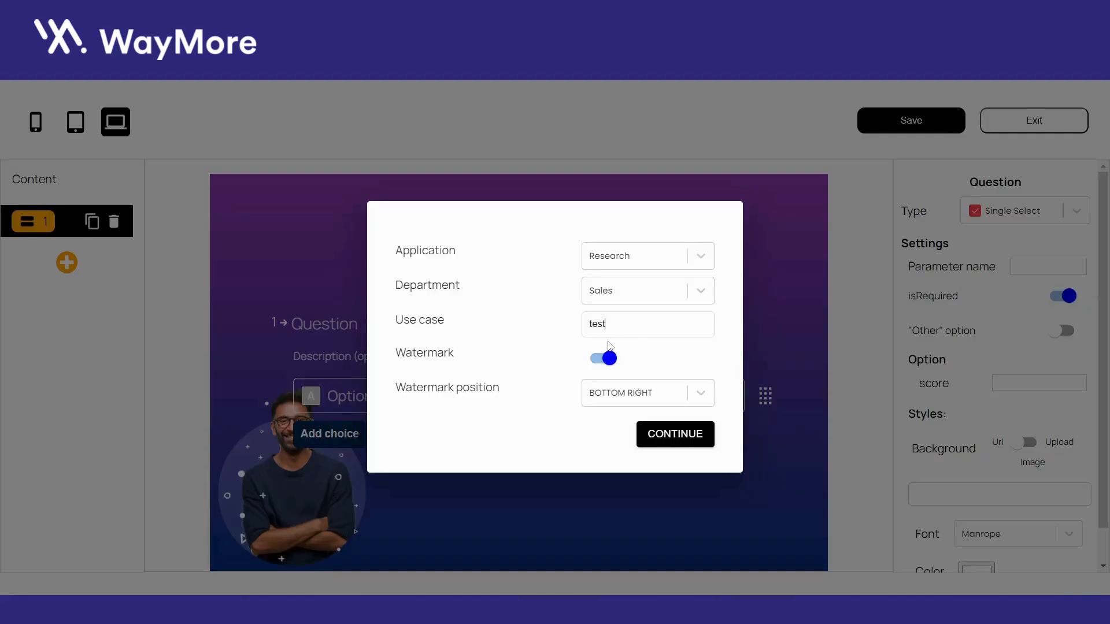
click(701, 394)
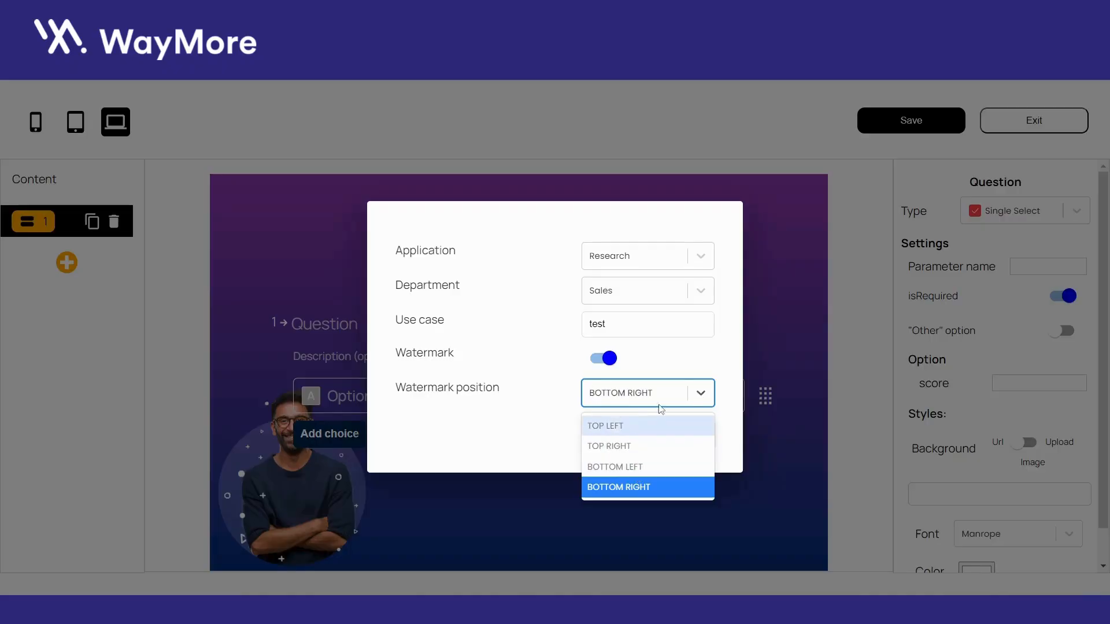
click(664, 360)
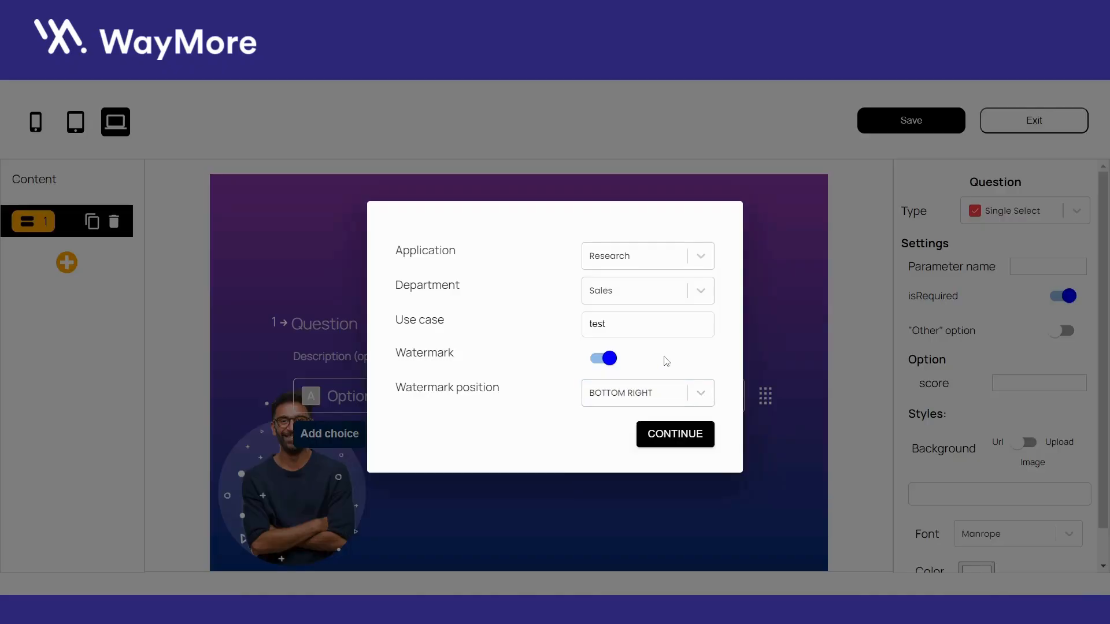
click(674, 443)
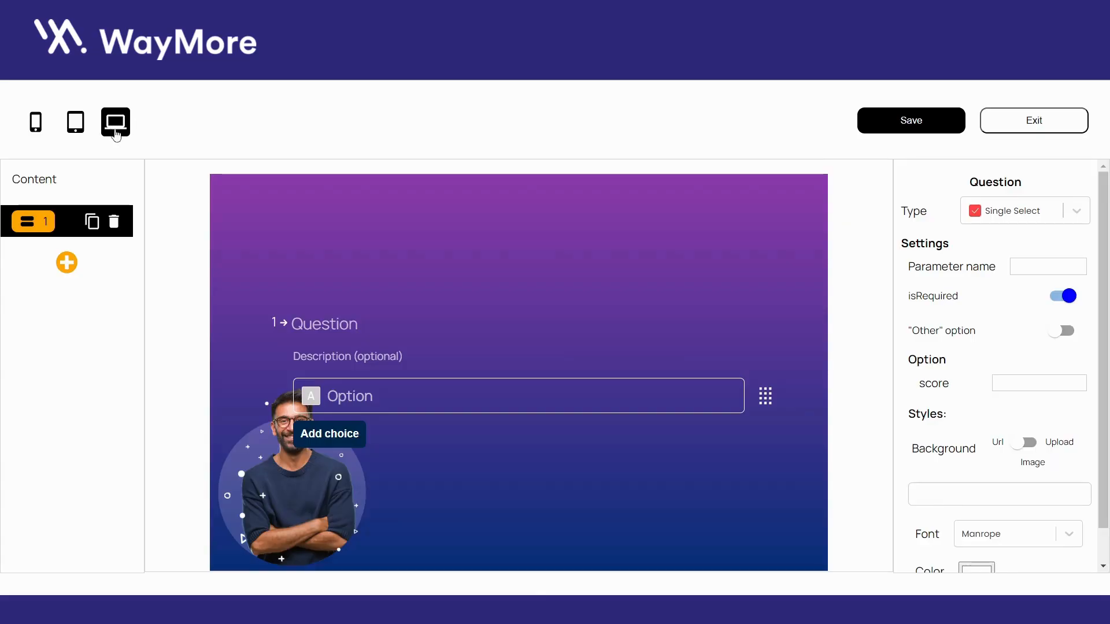
Step: Preview the form in the tablet and mobile layouts, ending on the desktop layout
click(80, 126)
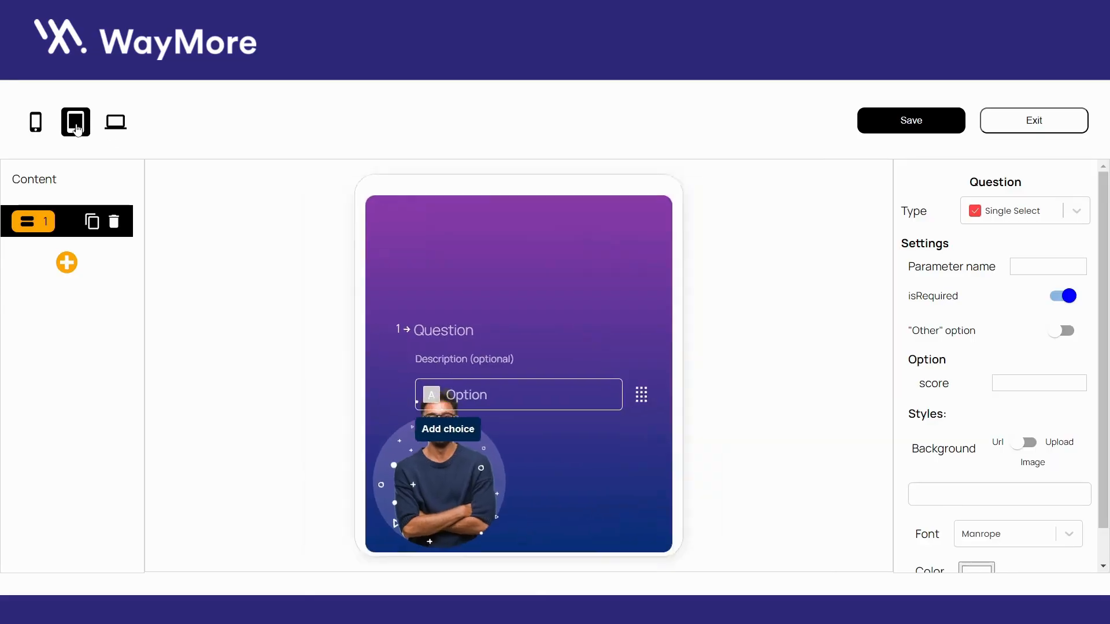
click(38, 124)
click(115, 124)
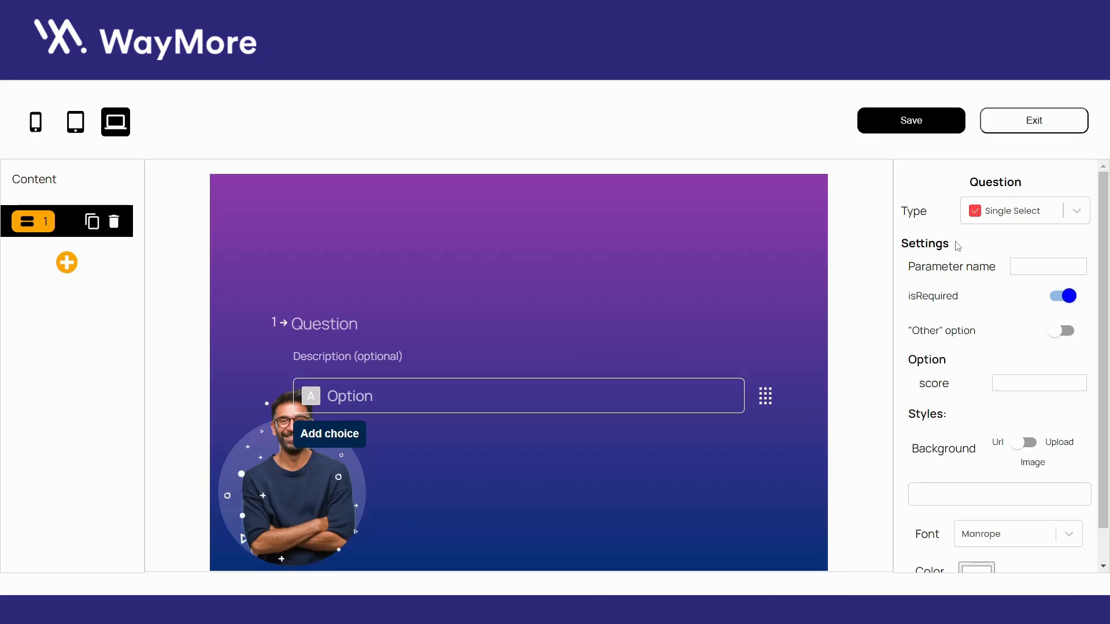
Step: Keep question 1 as Single Select, title it "test" and add a second answer choice
click(1074, 213)
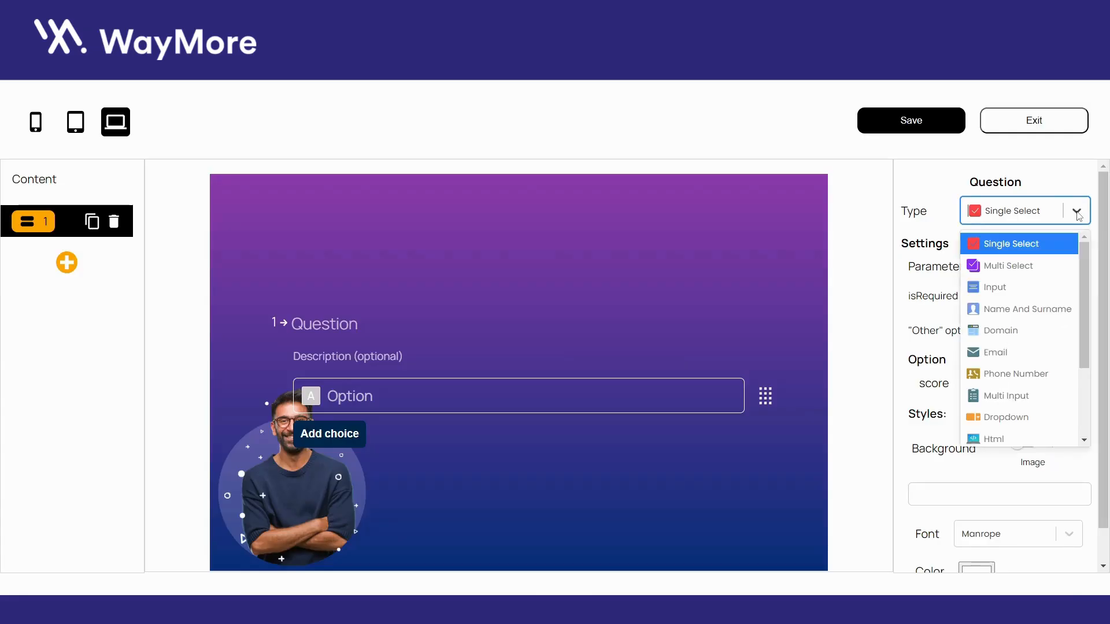
click(958, 211)
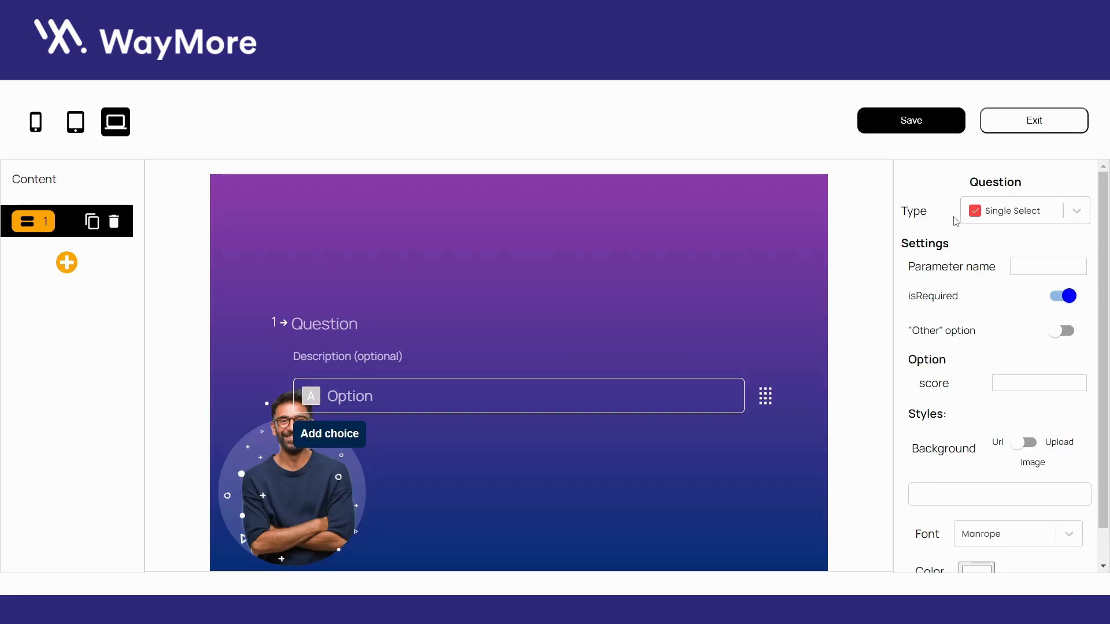
click(408, 311)
text(test)
click(336, 436)
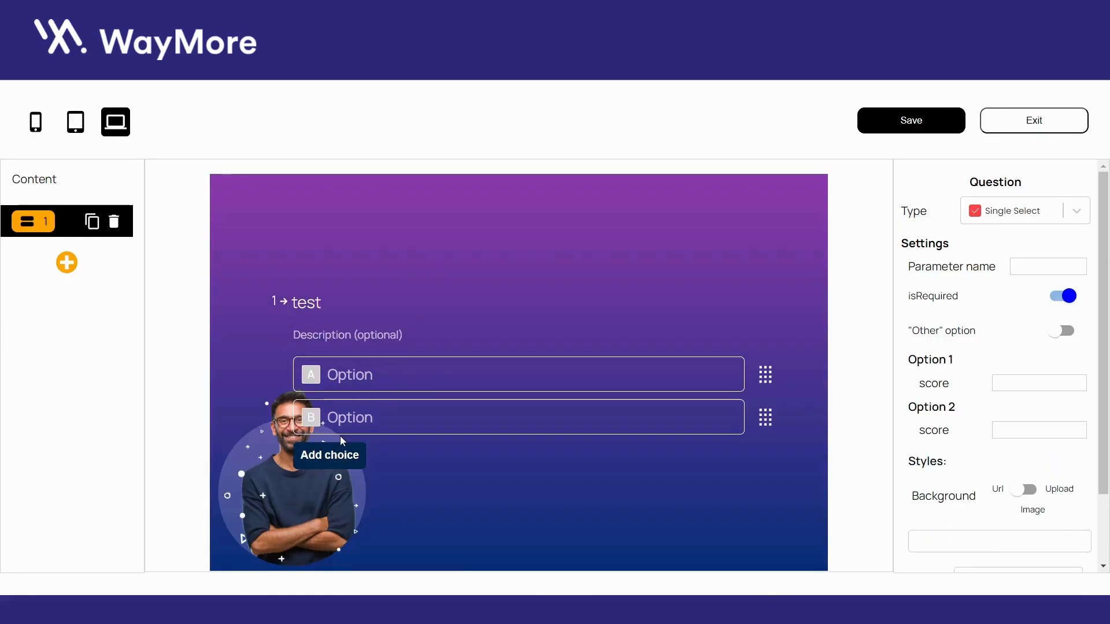
Step: Label the two answer choices of question 1 "yes" and "no"
click(347, 375)
text(yes)
click(386, 416)
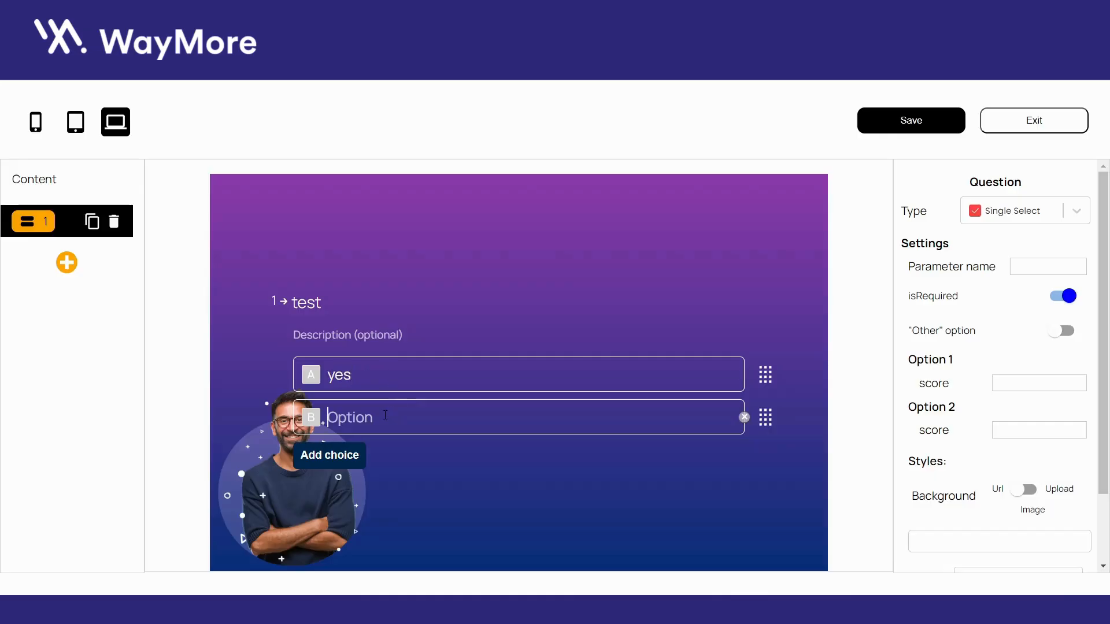
text(ni)
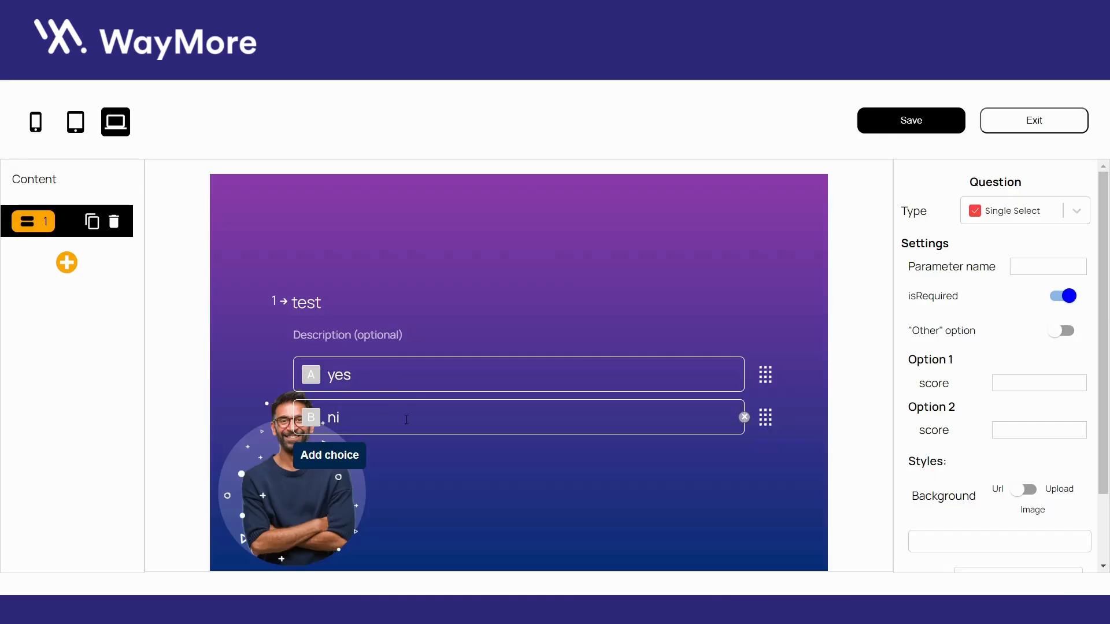
key(BackSpace)
text(o)
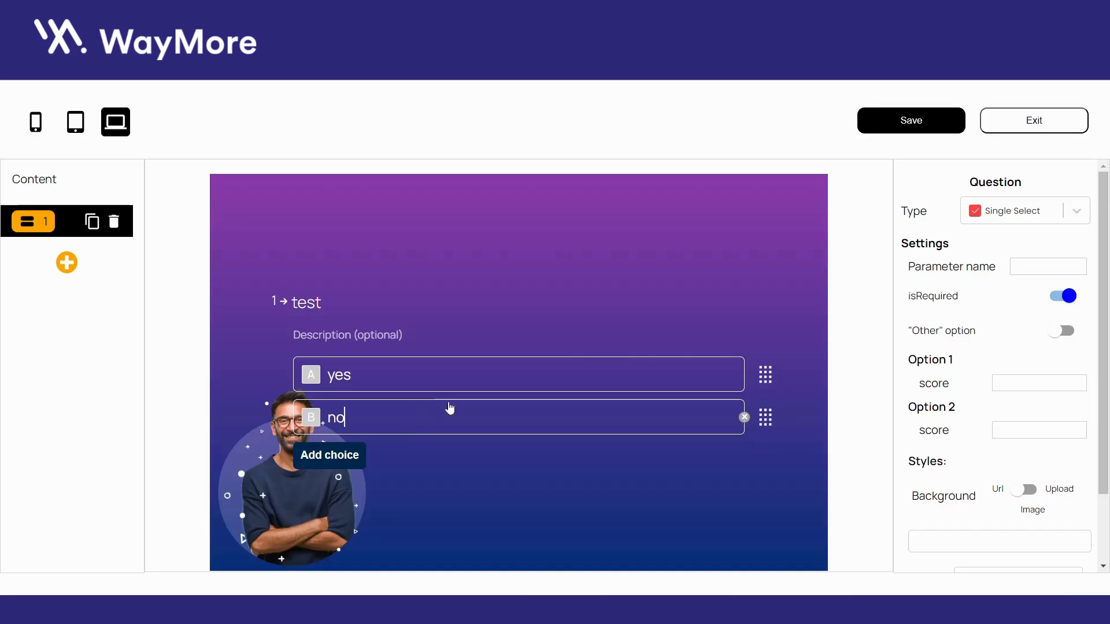
click(581, 266)
Step: Set the parameter name of question 1 to "test" and leave the question required
click(1036, 267)
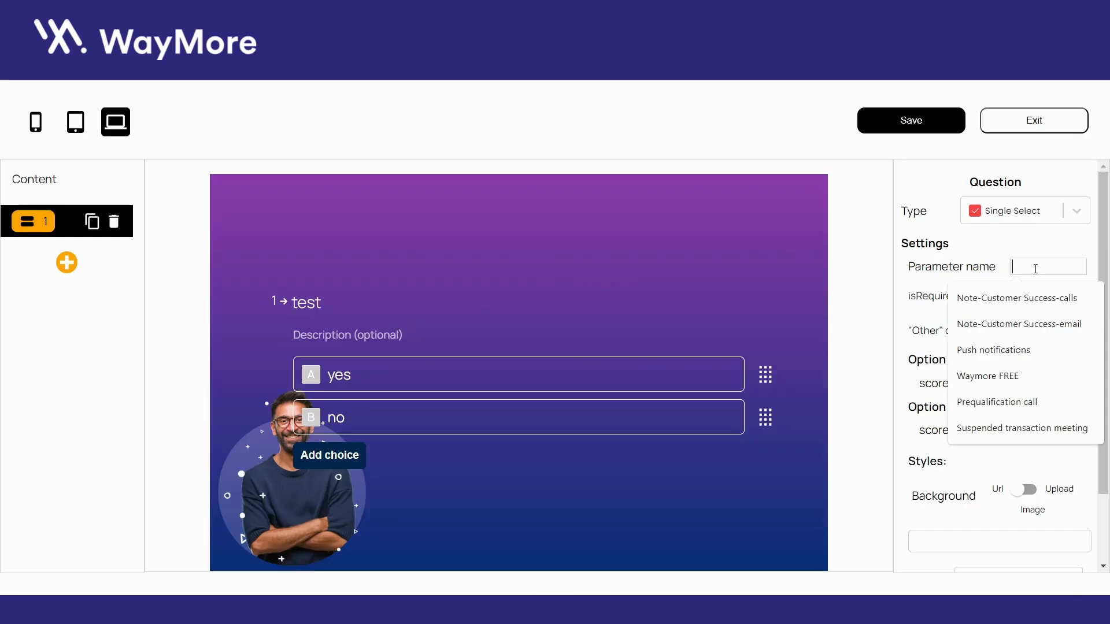
text(test)
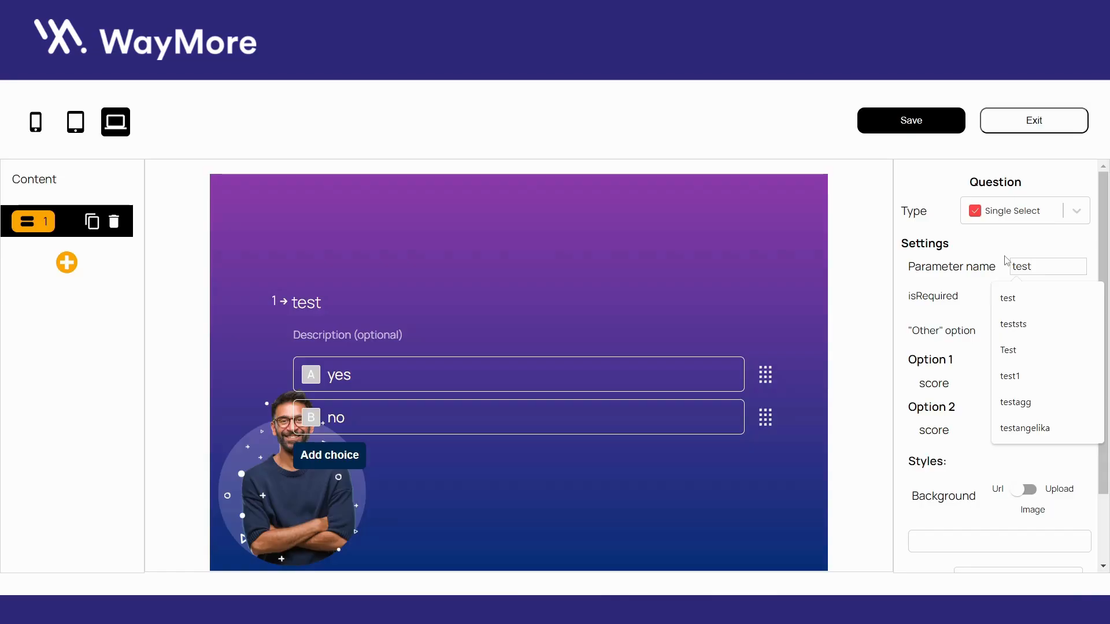
click(1002, 245)
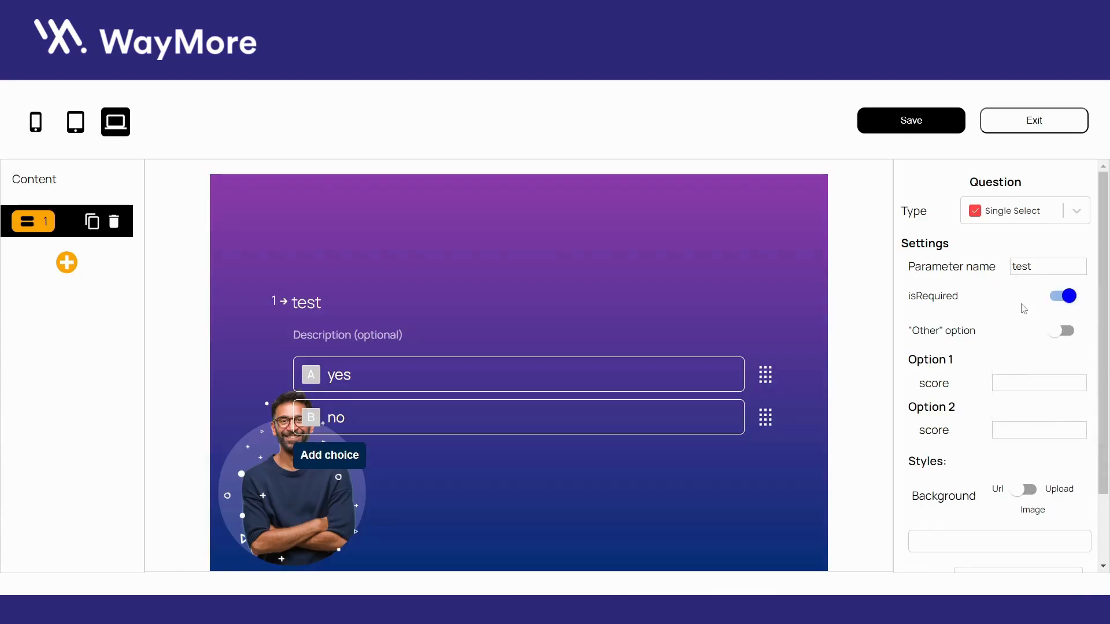
click(1054, 298)
click(1054, 297)
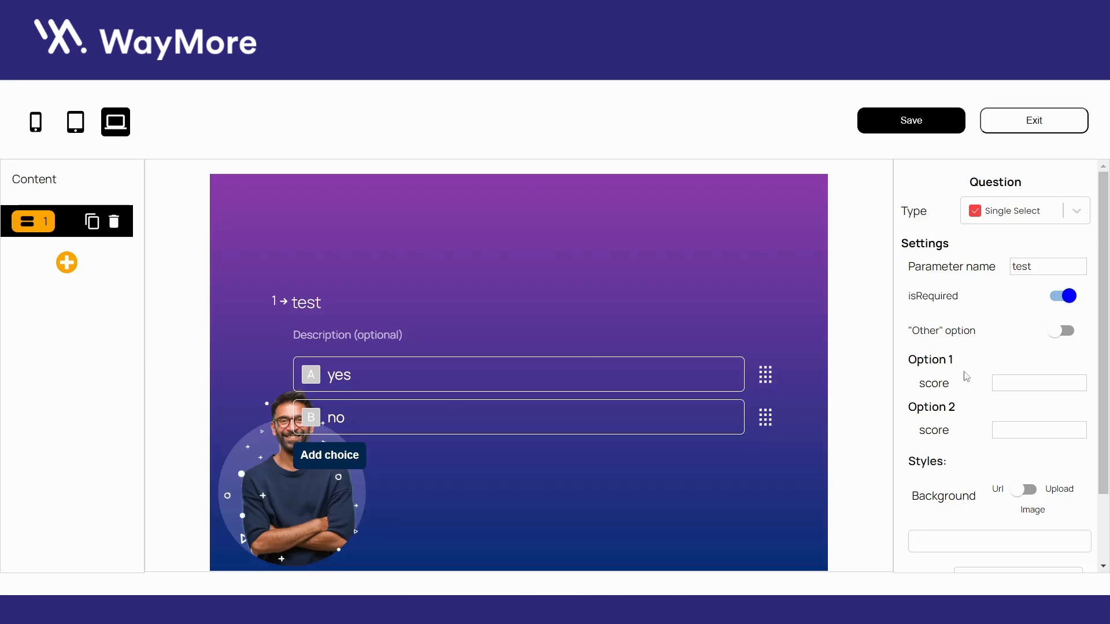
Step: Switch the background of question 1 to an uploaded image and use the file eikona.jpg
scroll(950, 382, down, 2)
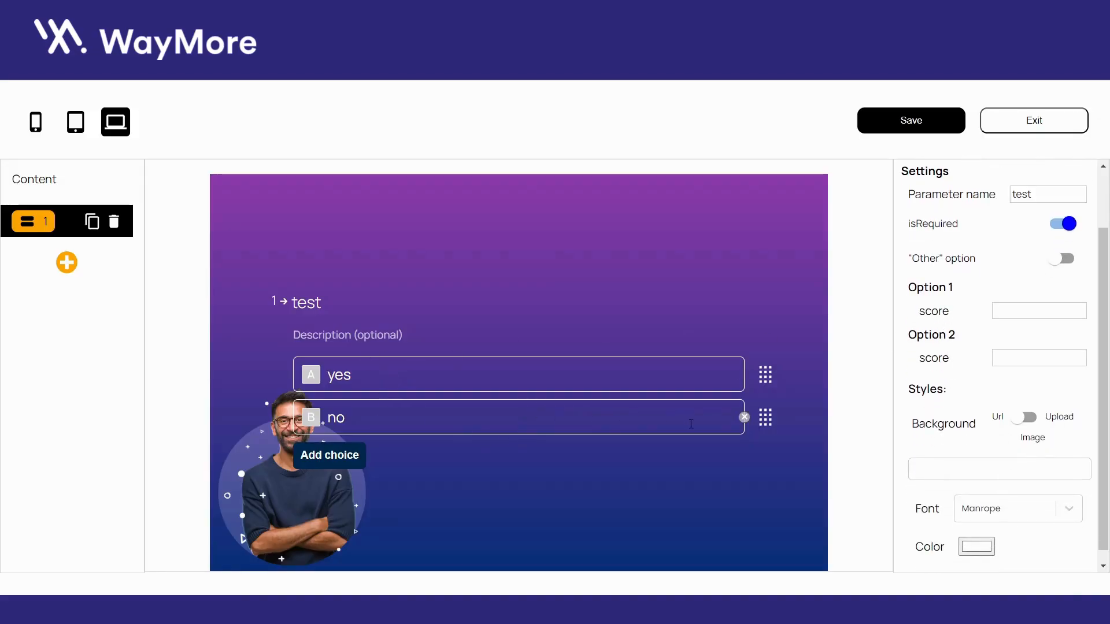
scroll(942, 407, down, 1)
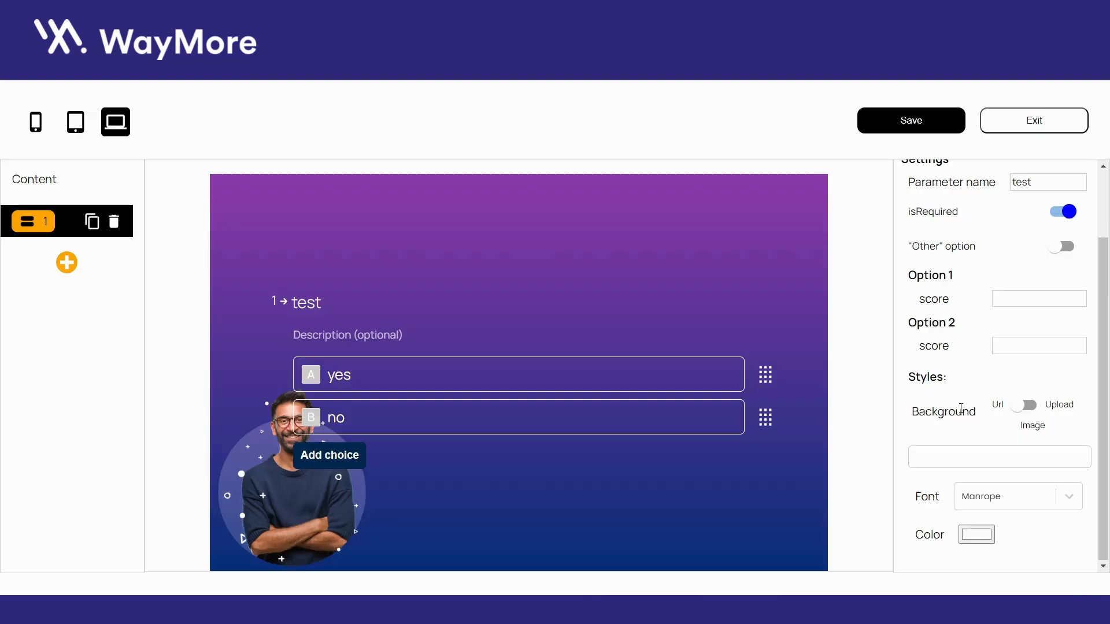
click(1018, 409)
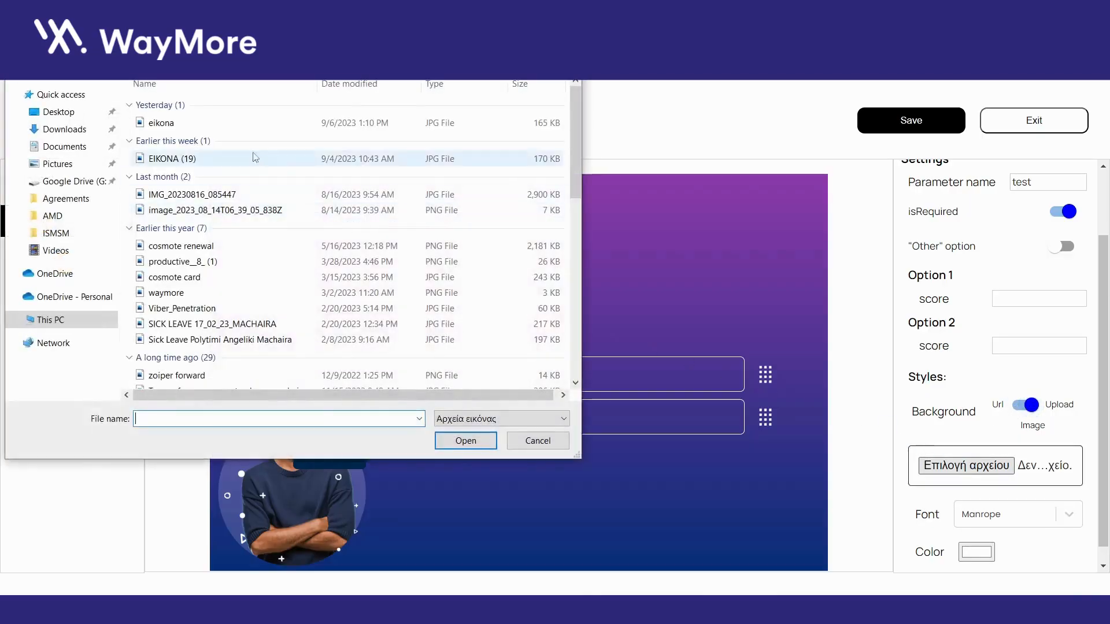
click(224, 126)
click(466, 441)
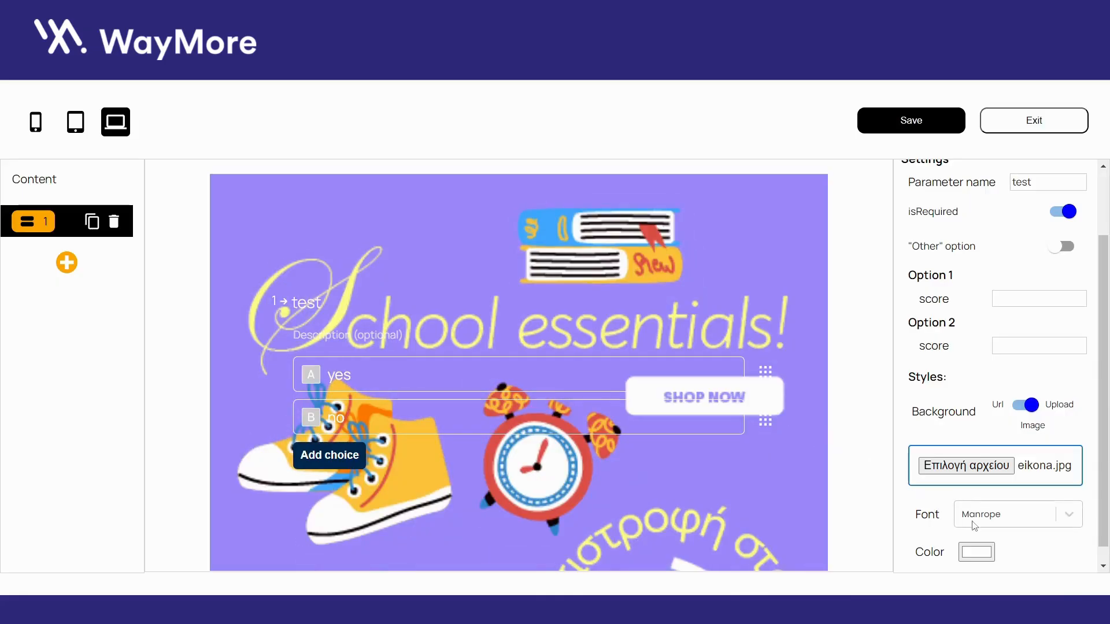
Step: Change the font of question 1 to Poppins and its text color to a muted pinkish purple
click(1073, 519)
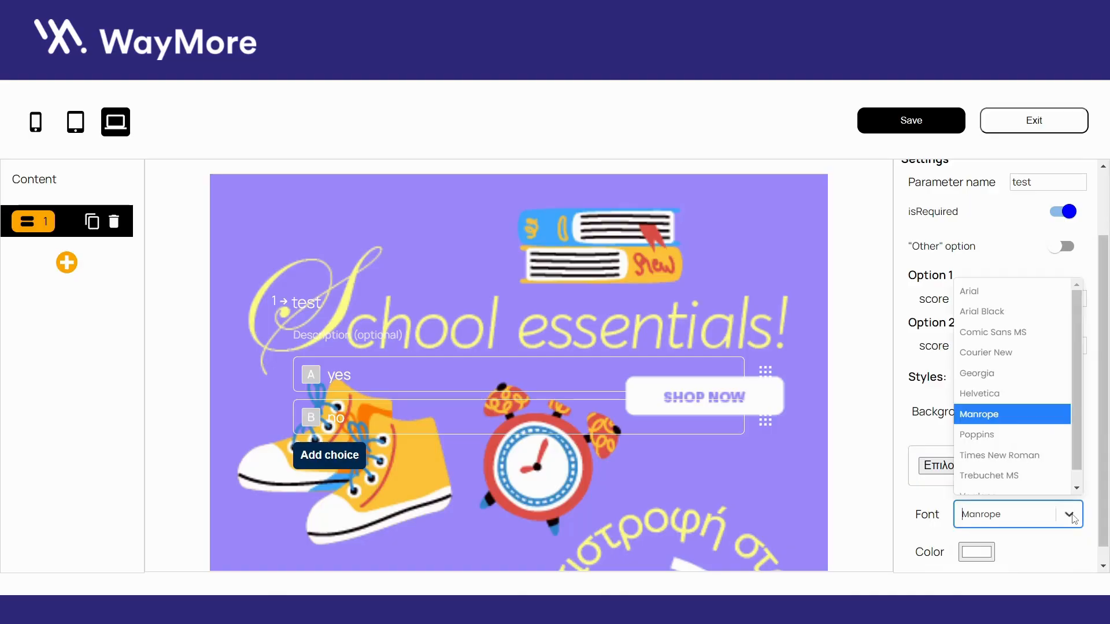
click(990, 441)
click(980, 553)
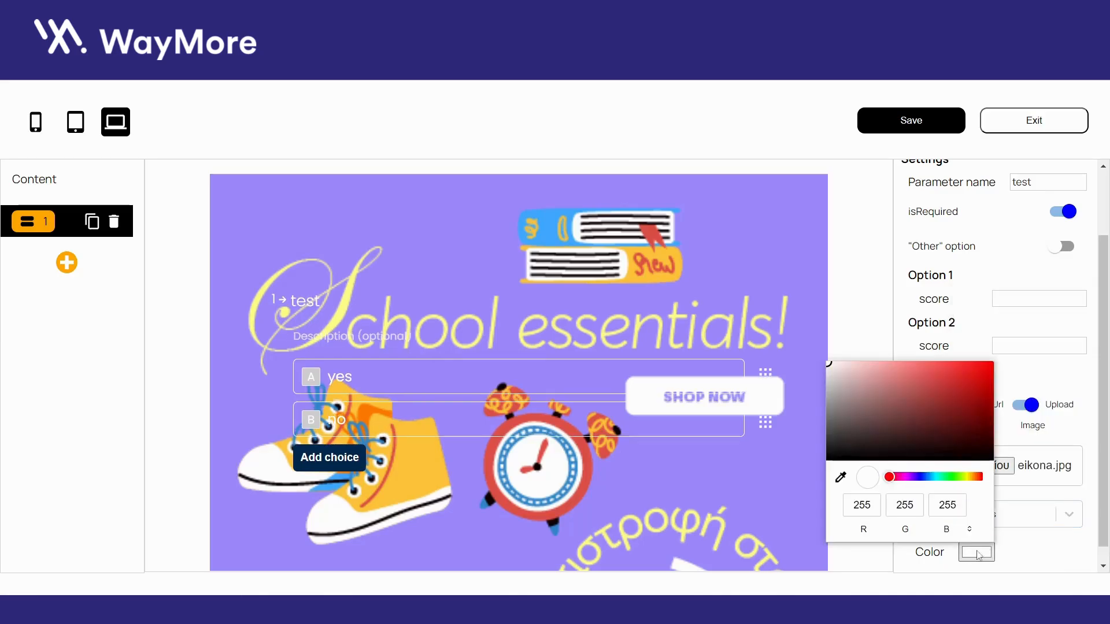
click(948, 477)
click(960, 412)
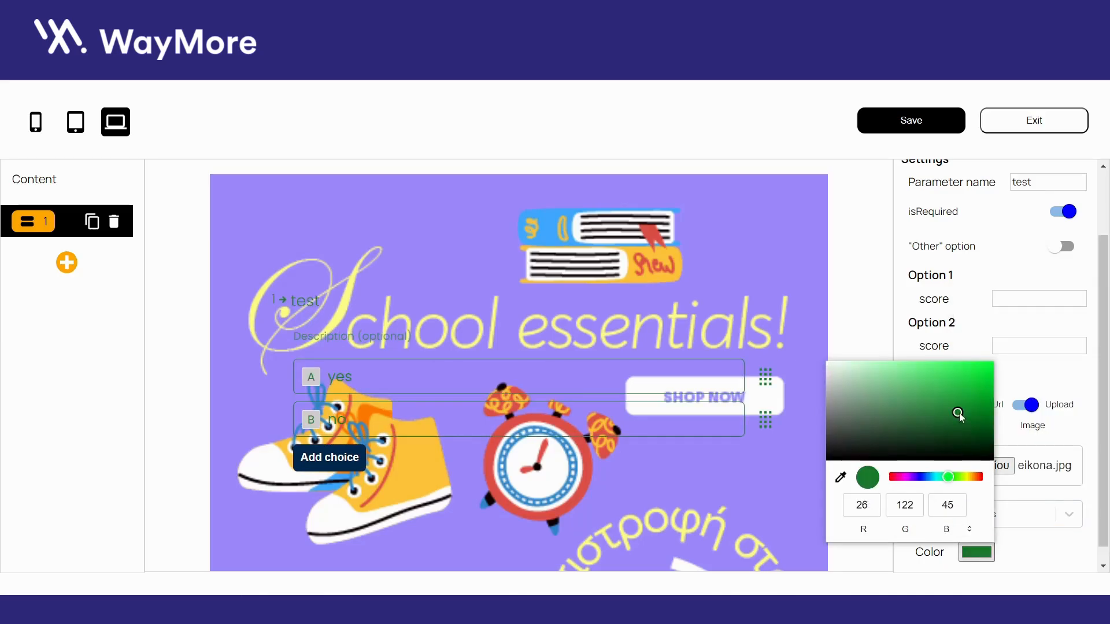
click(956, 370)
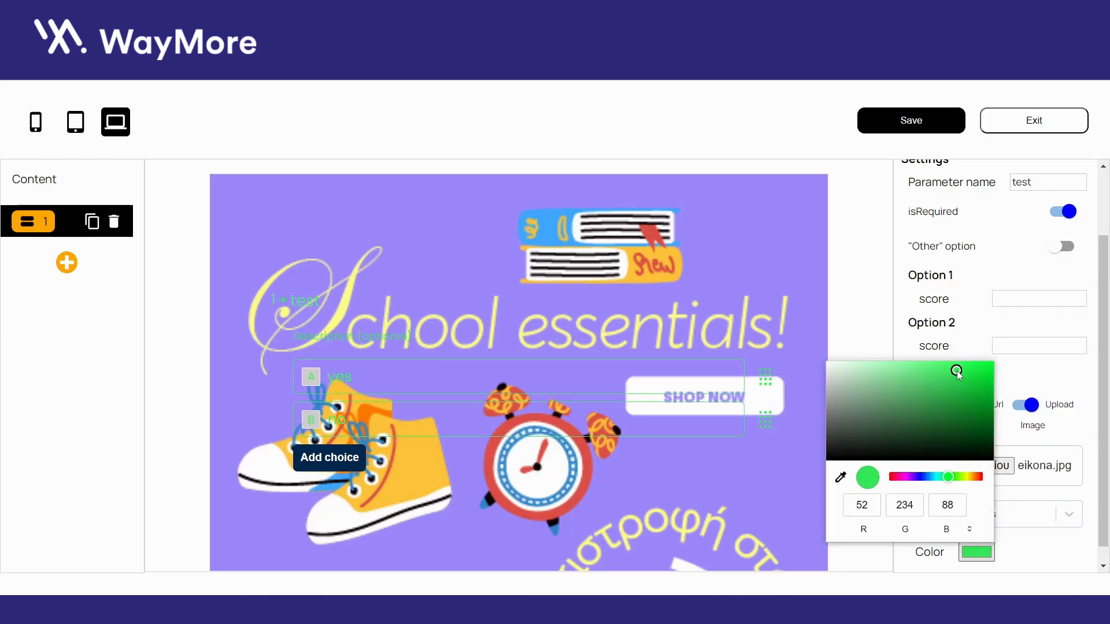
click(965, 477)
click(956, 401)
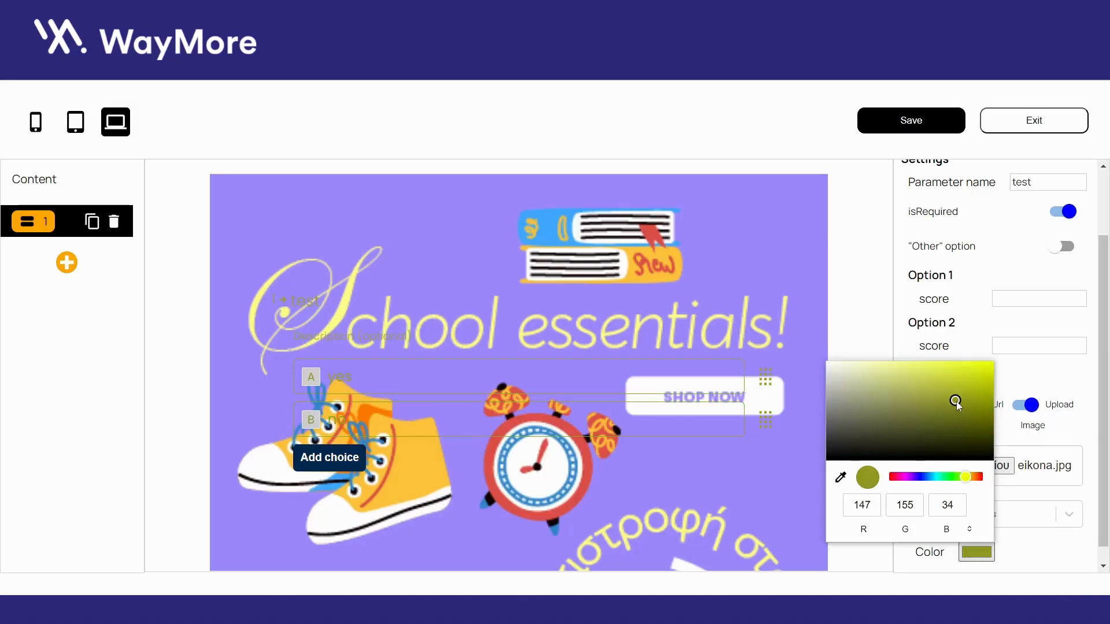
click(898, 477)
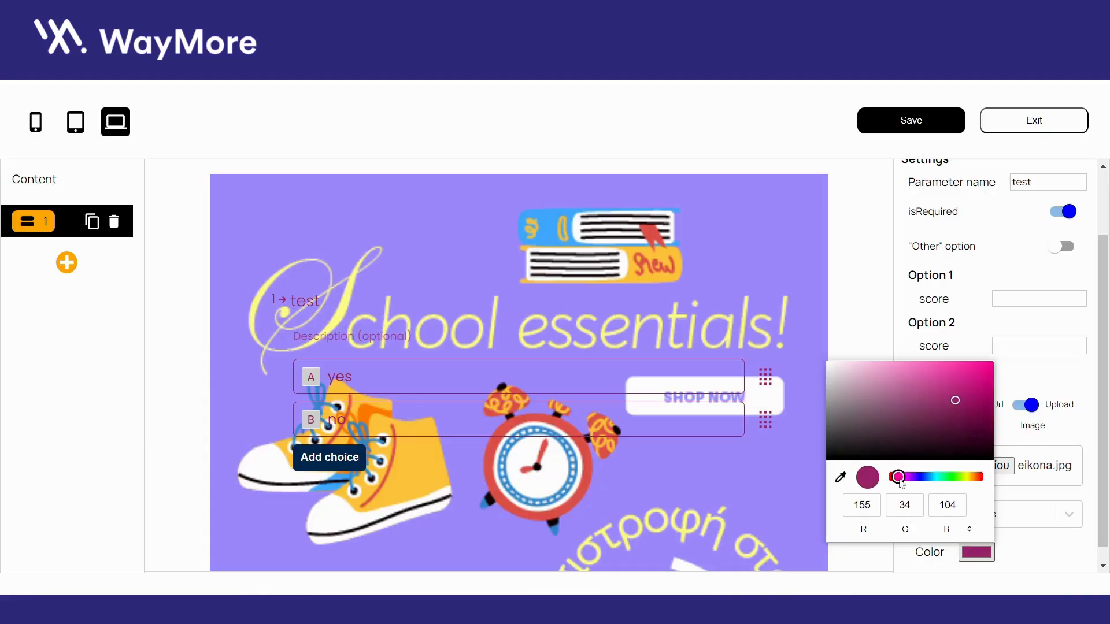
click(906, 395)
click(852, 307)
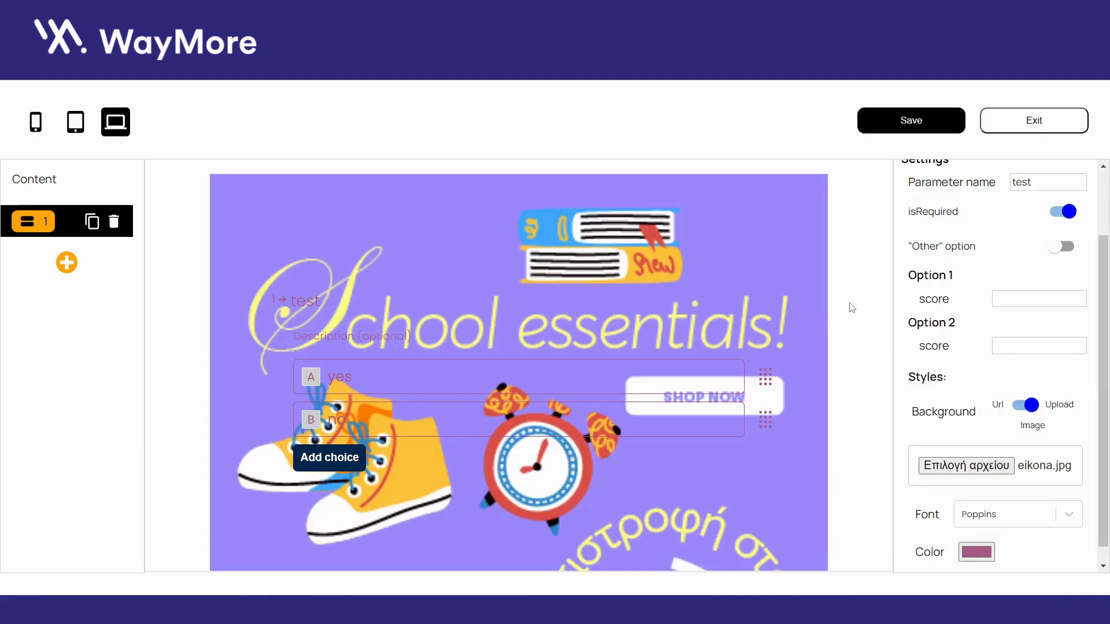
Step: Add a second question to the form
scroll(930, 414, up, 2)
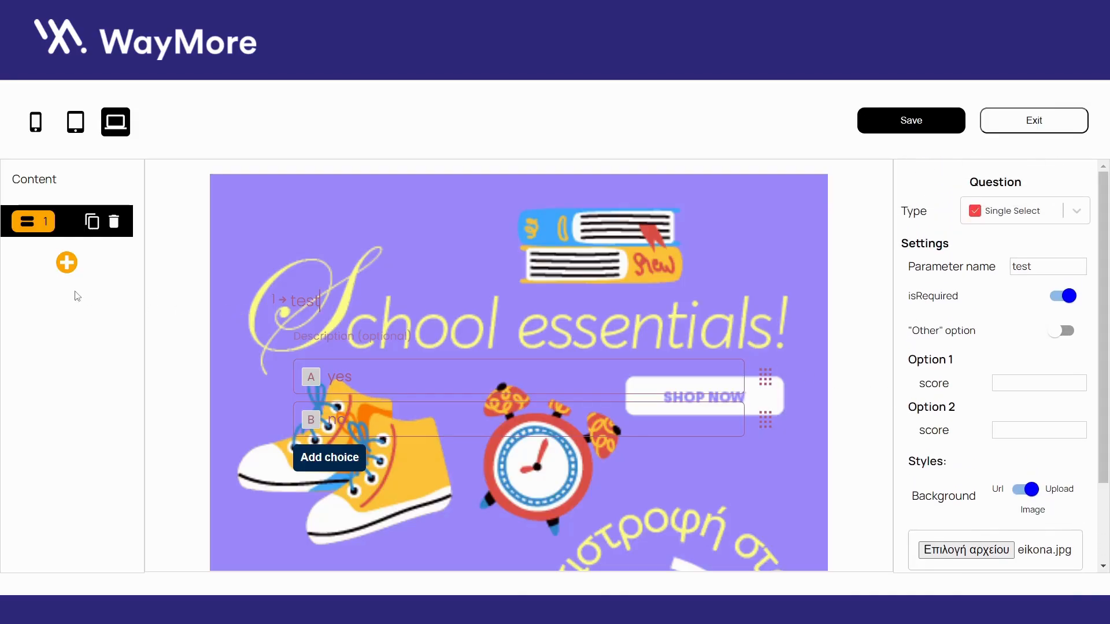
click(66, 264)
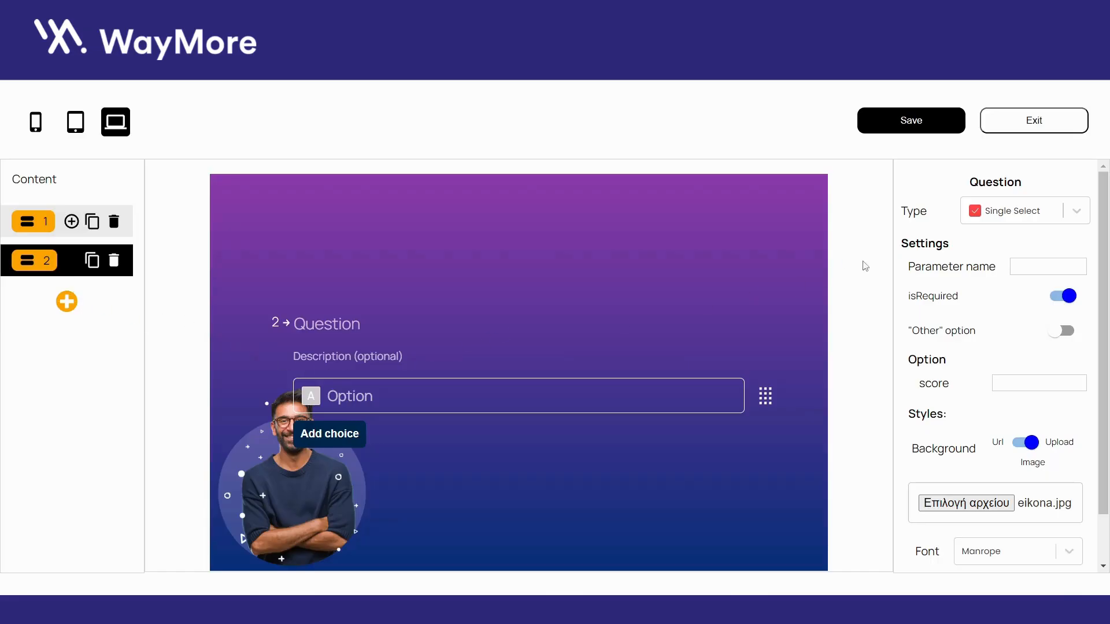
Step: Change question 2 to the Multi Select type and title it "test"
click(1074, 215)
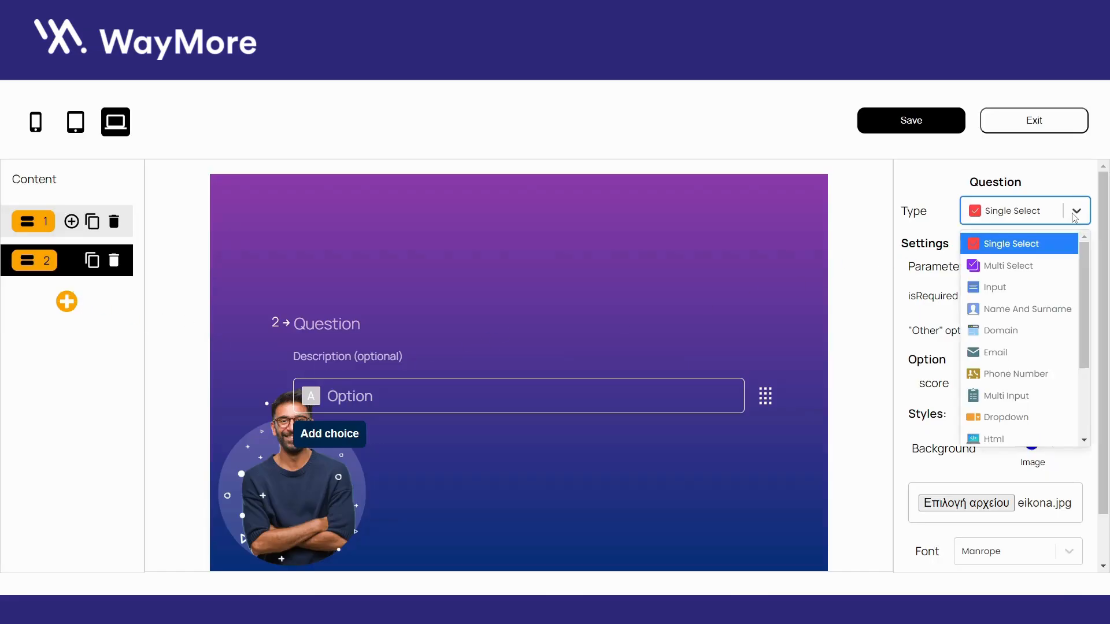
click(1019, 267)
click(398, 332)
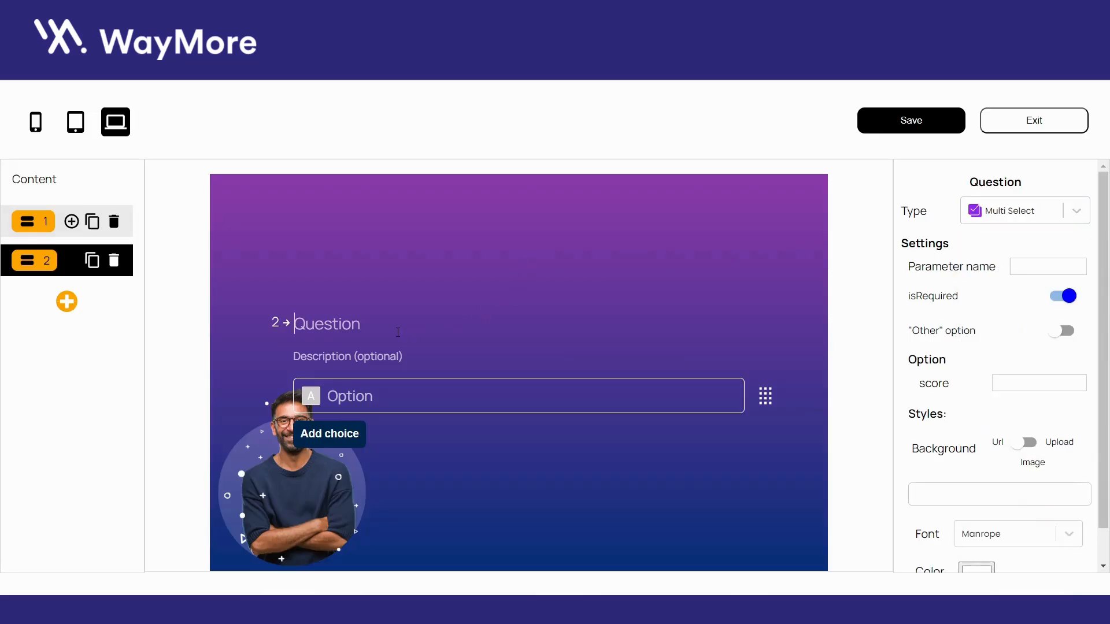
text(test)
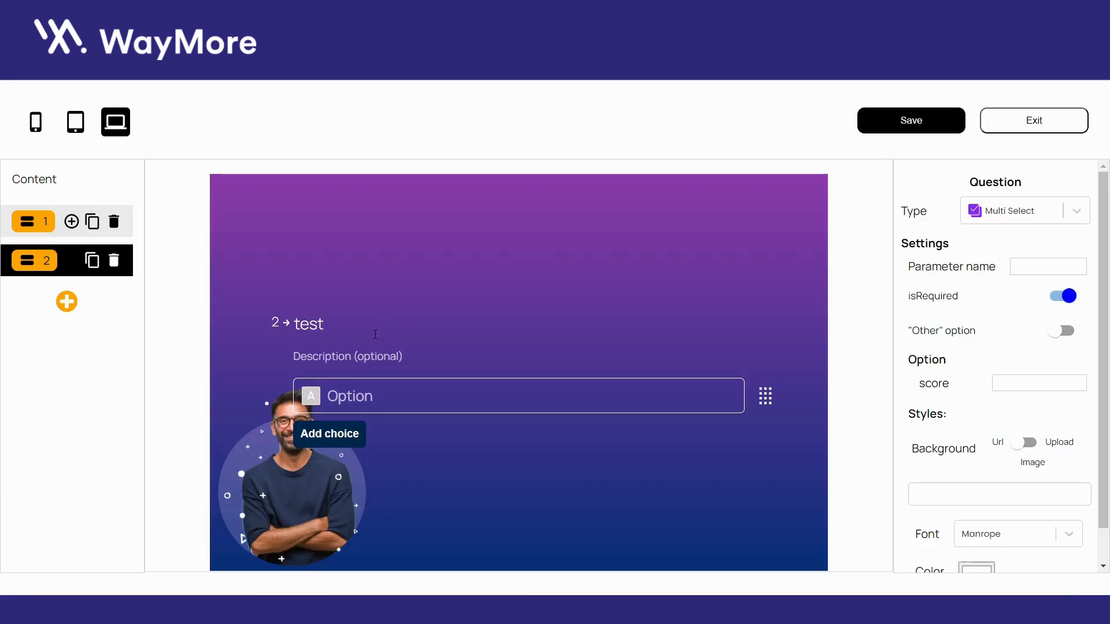
Step: Add a second choice to question 2 and name the two choices "yes" and "optio"
click(354, 436)
text(yes)
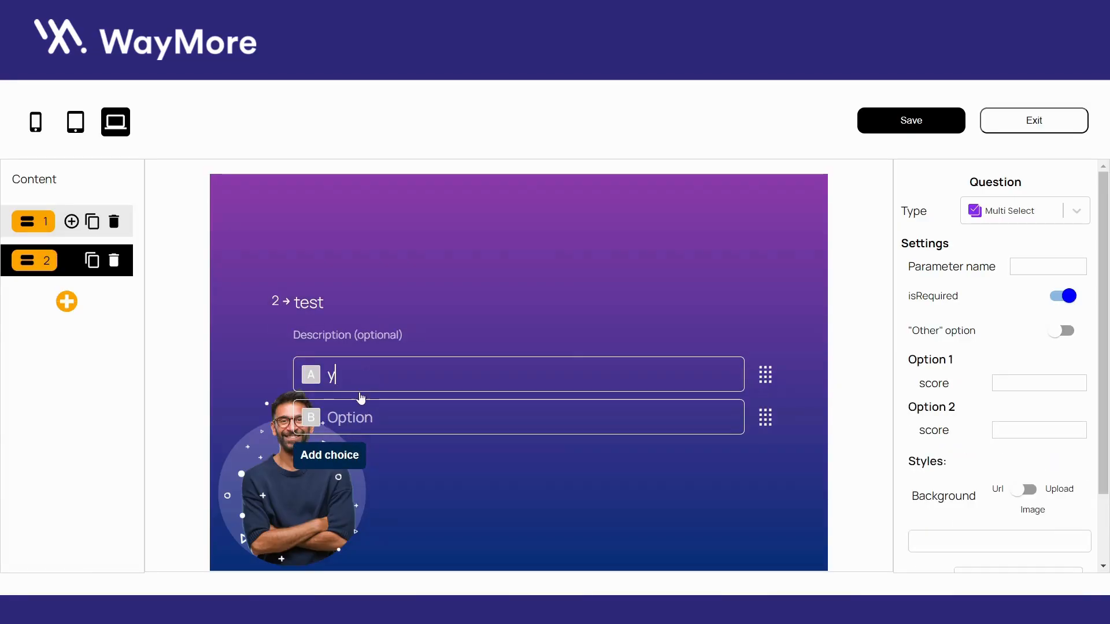
click(369, 415)
text(optio)
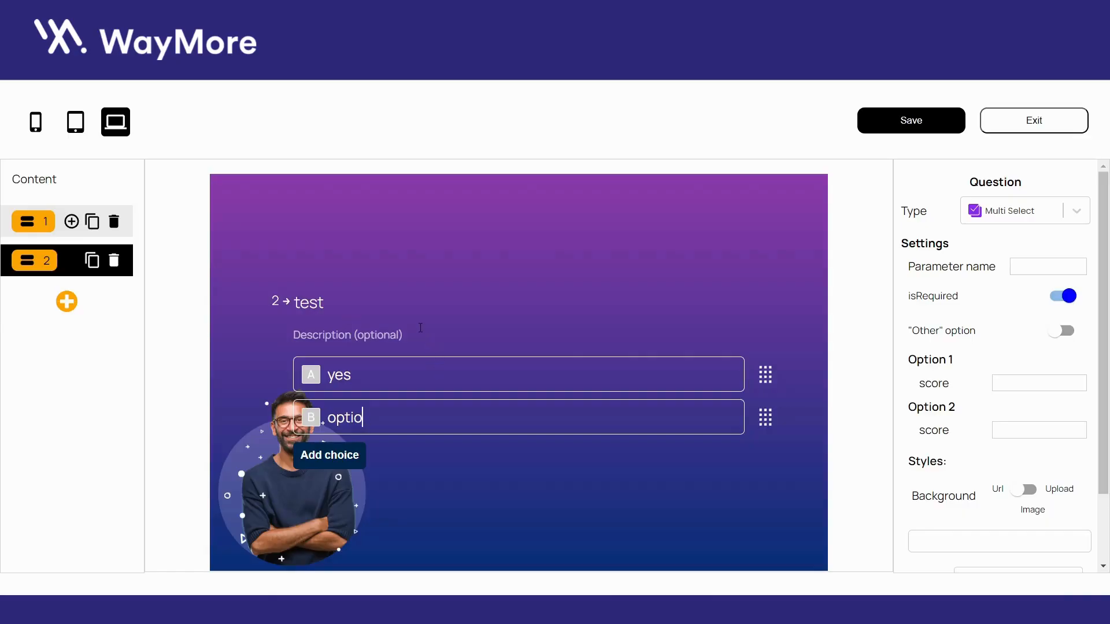
click(424, 274)
Step: Set the parameter name of question 2 to "test"
click(1031, 274)
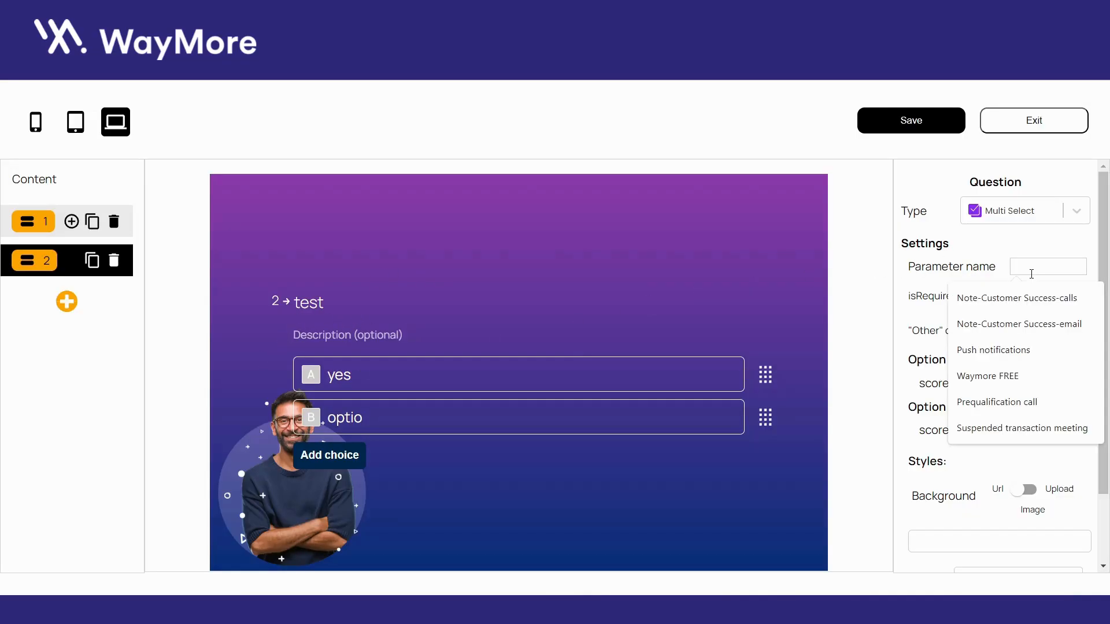
text(test)
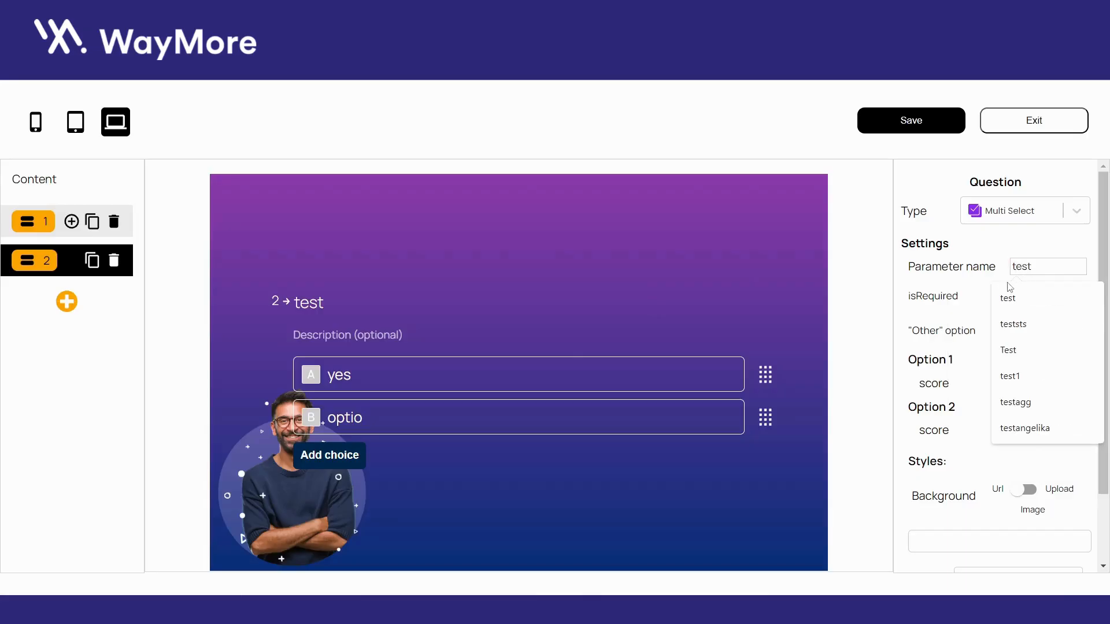
click(977, 293)
Step: Change the font of question 2 to Times New Roman and its text color to red (RGB 199, 31, 31)
scroll(992, 426, down, 2)
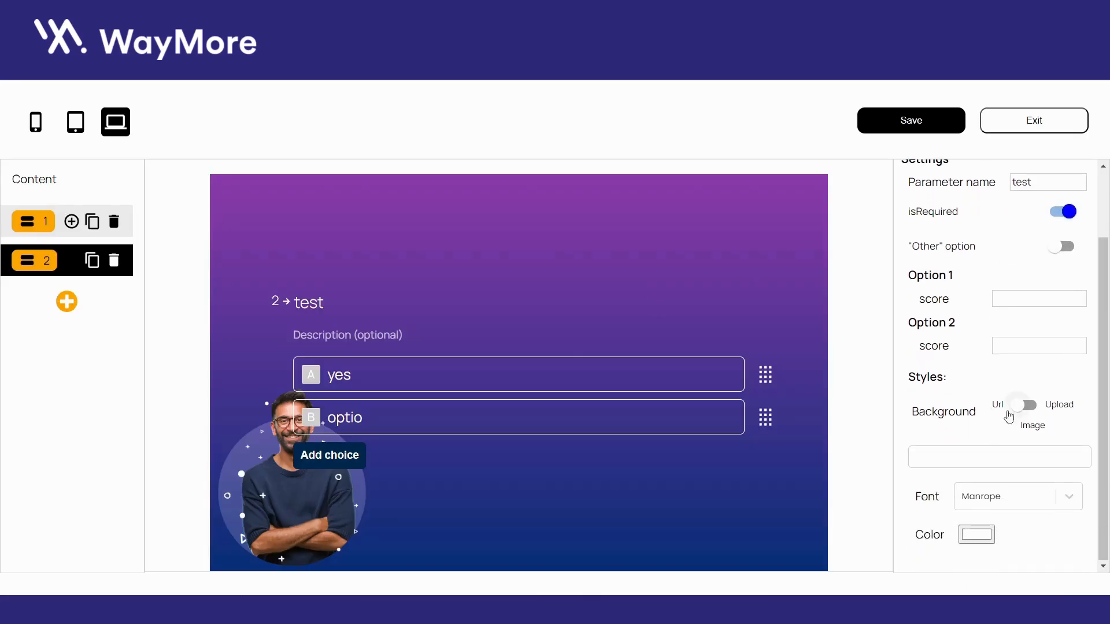
click(1069, 499)
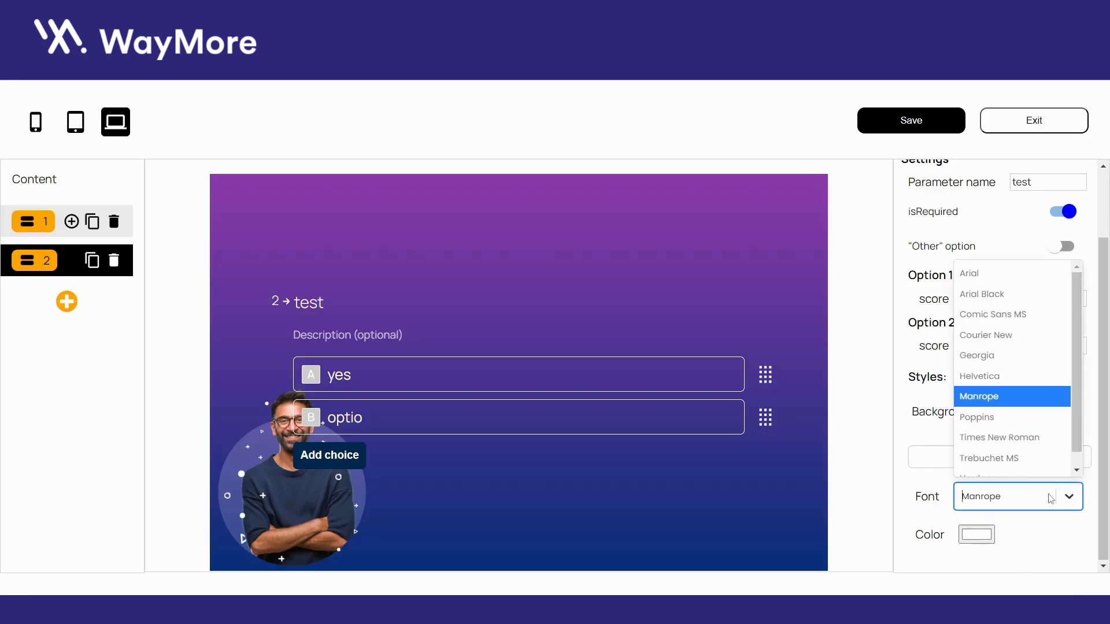
click(993, 440)
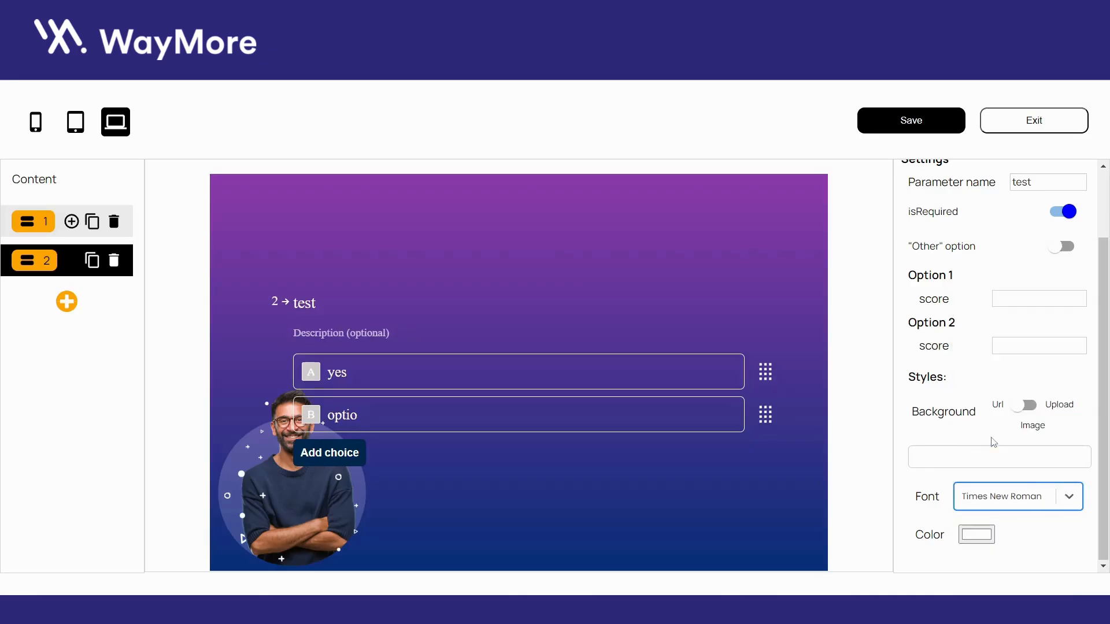
click(976, 534)
drag(974, 405, 967, 366)
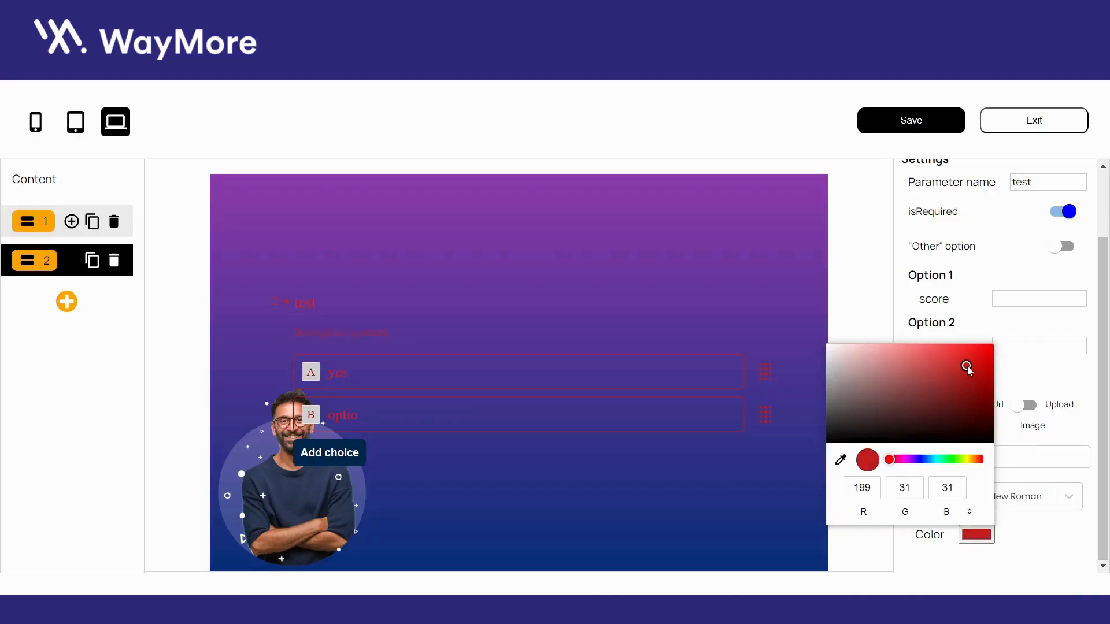
click(861, 321)
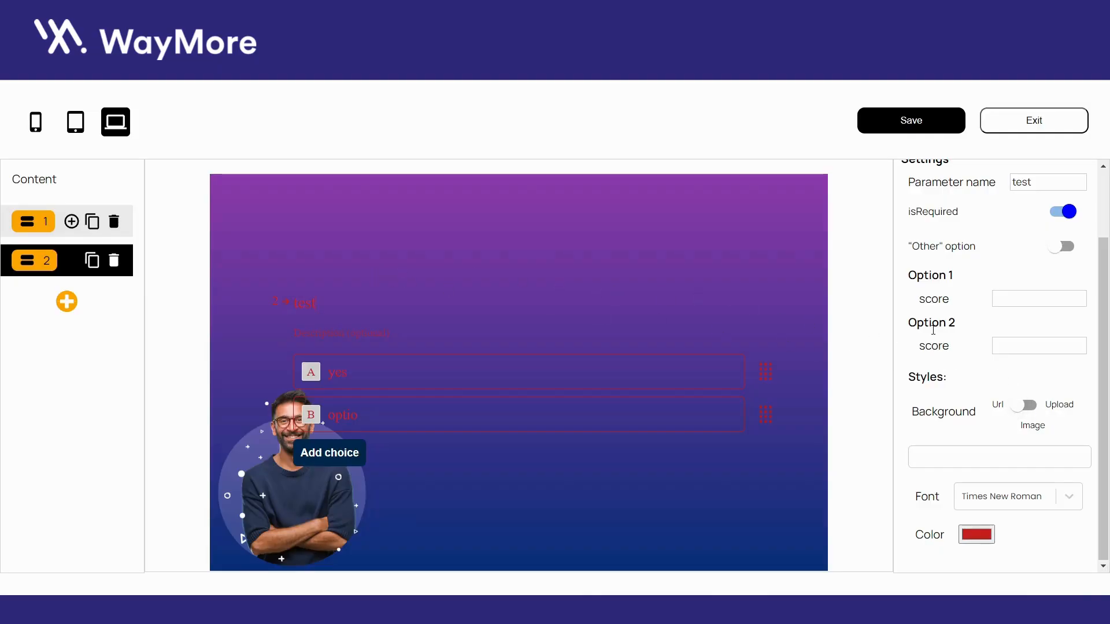
Step: Add a third question of the Input type and title it "test"
scroll(932, 332, up, 2)
click(76, 305)
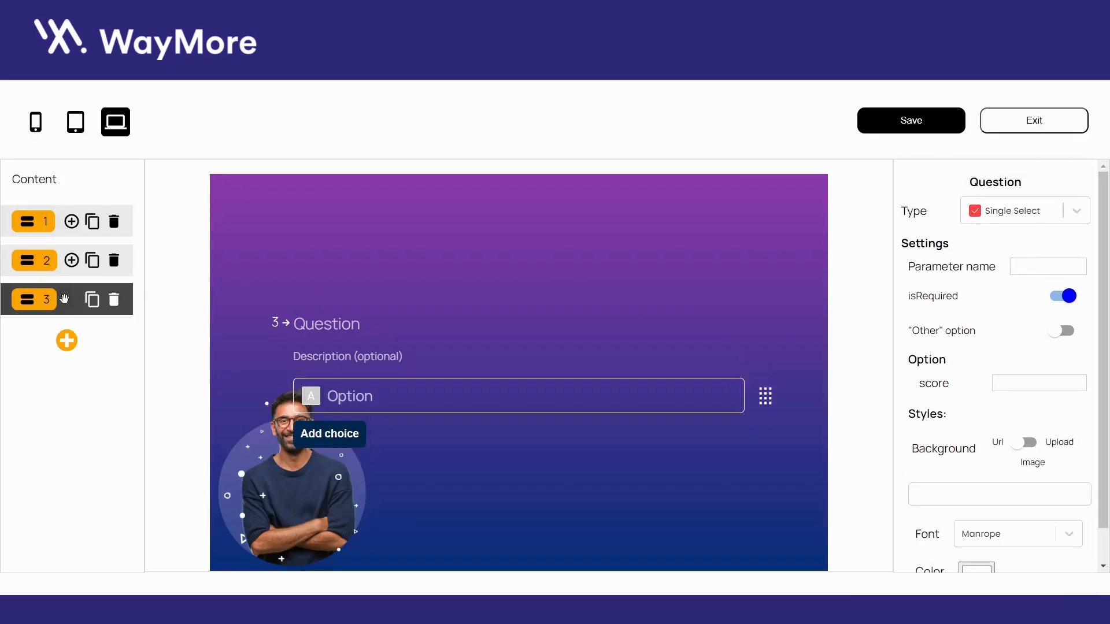
click(1077, 213)
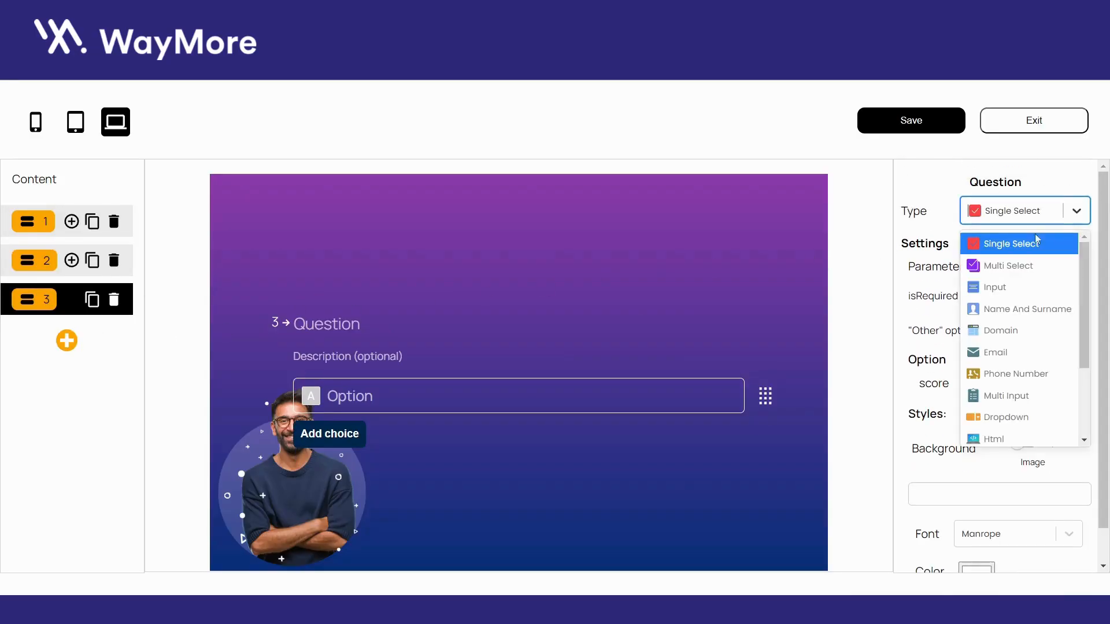
click(998, 288)
click(414, 311)
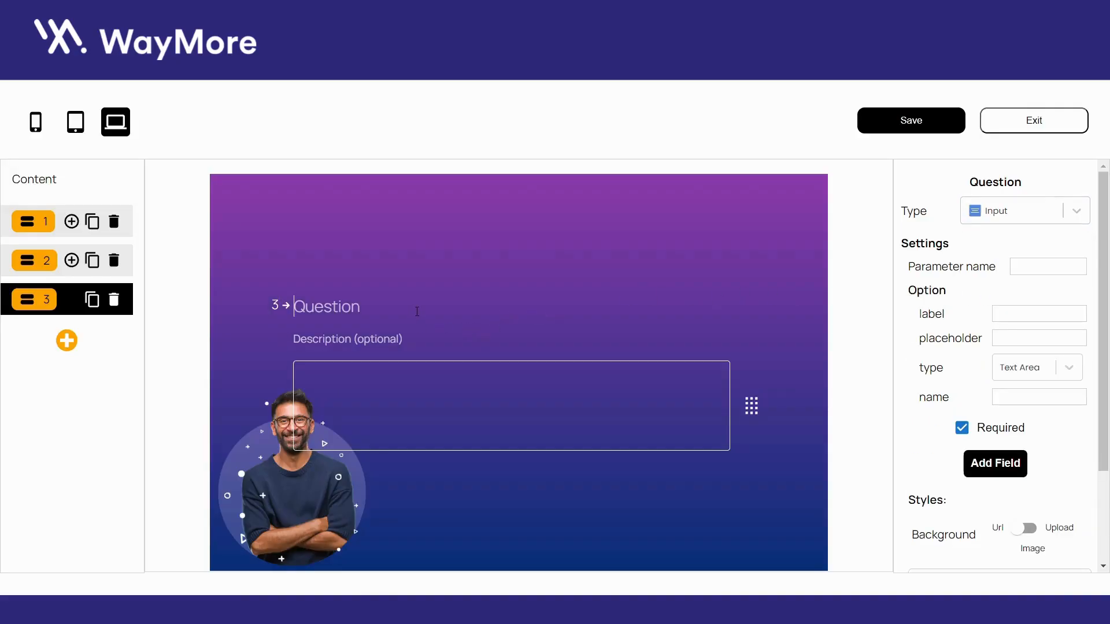
text(test)
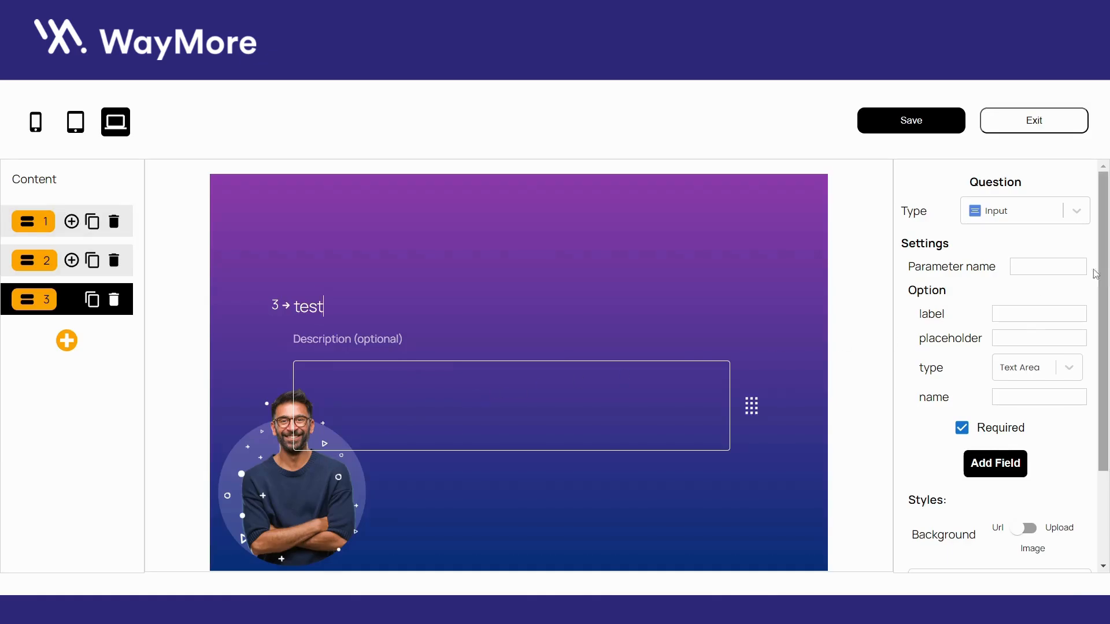
Step: Set the parameter name of question 3 to "test"
click(1033, 267)
text(test)
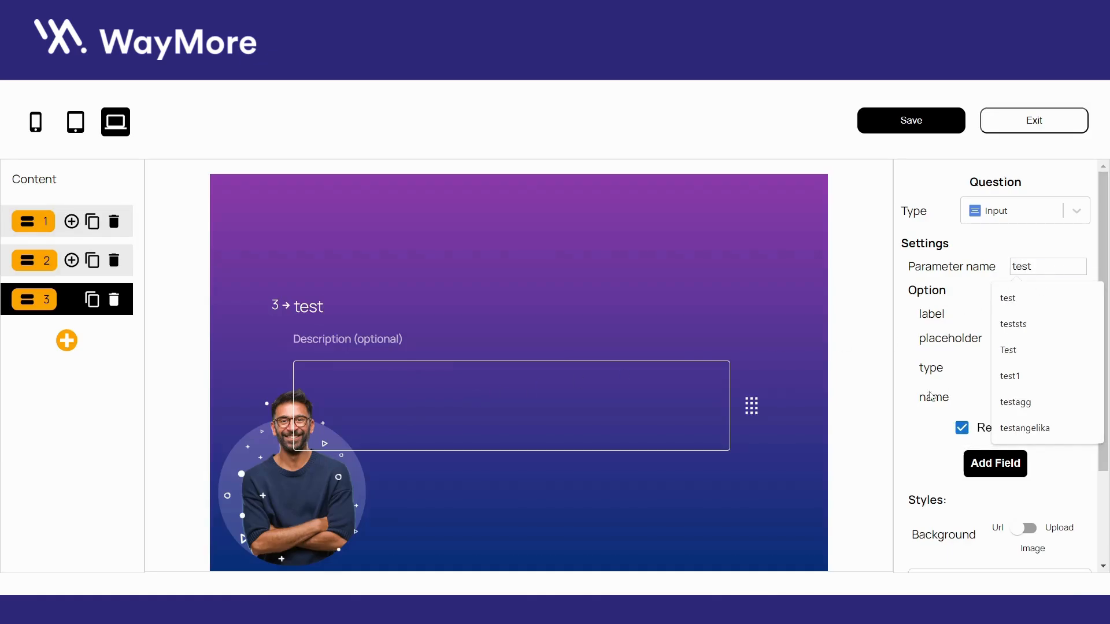
click(931, 427)
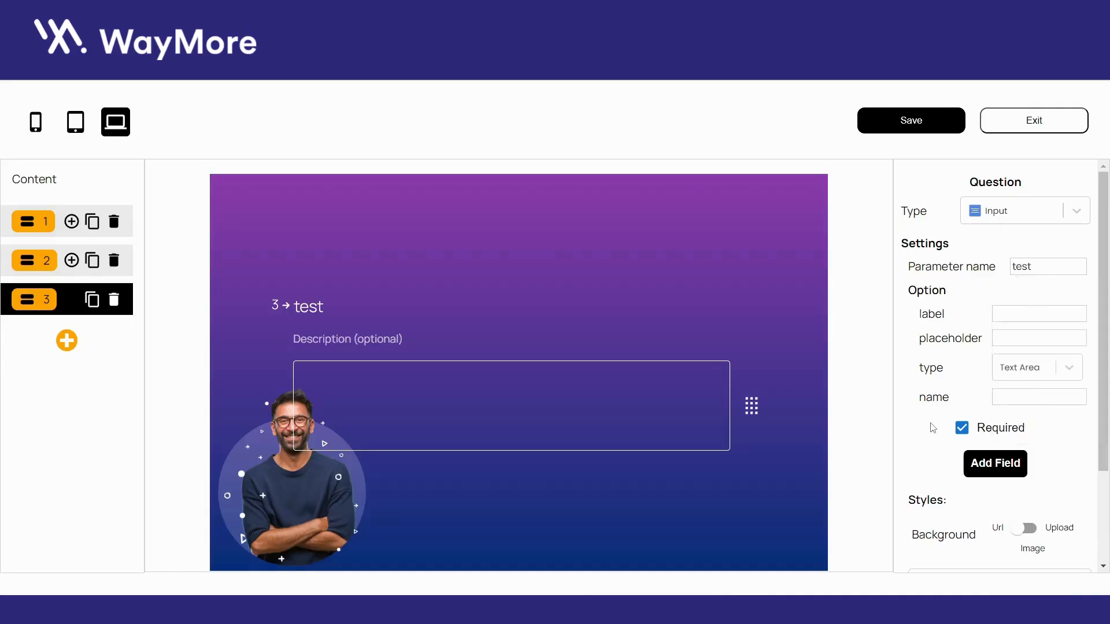
Step: Add an extra input field to question 3 and delete one of the two fields again
click(998, 463)
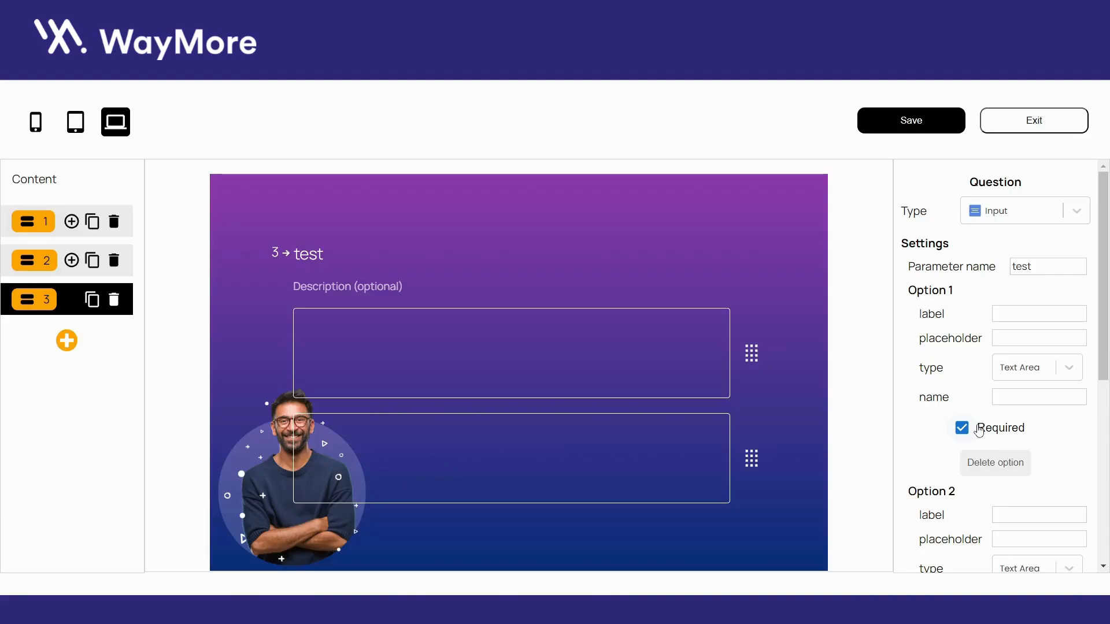
click(988, 468)
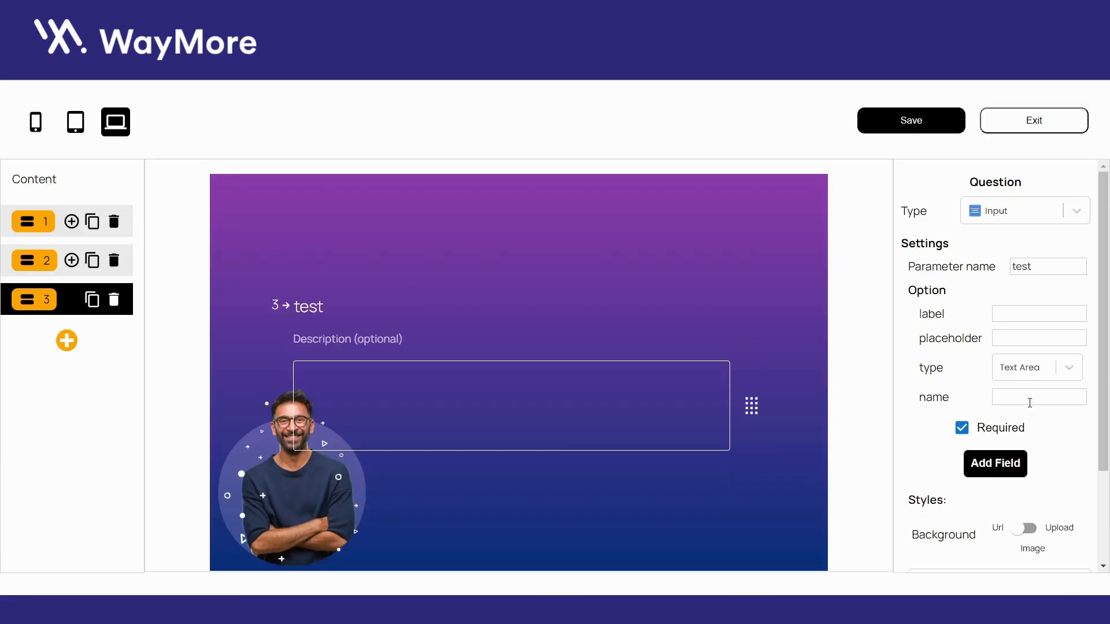
scroll(1024, 405, down, 3)
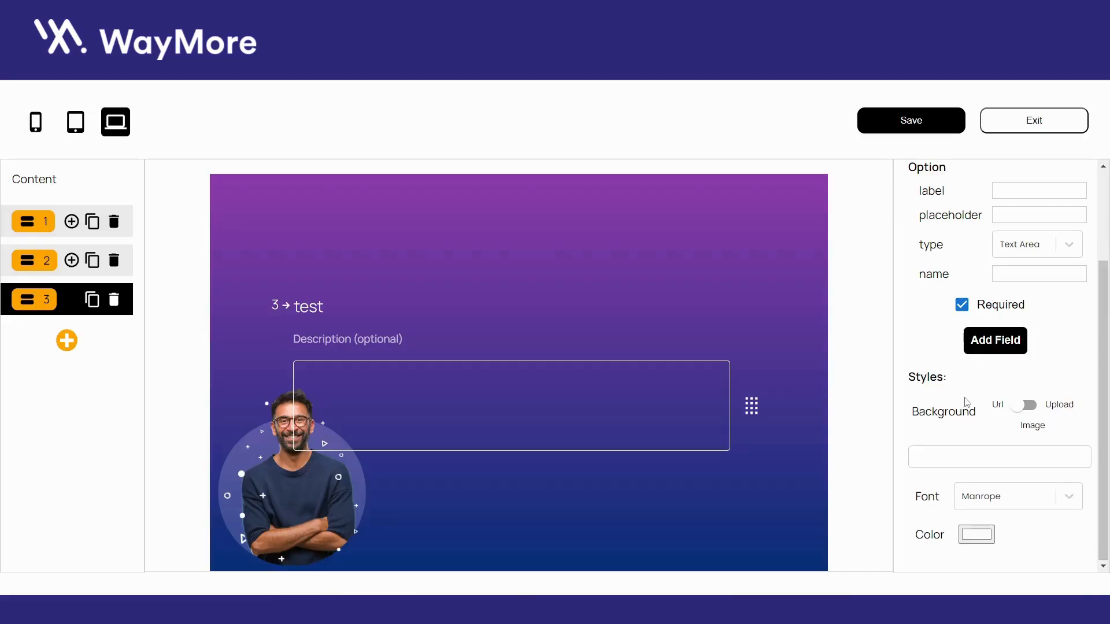
scroll(967, 402, up, 2)
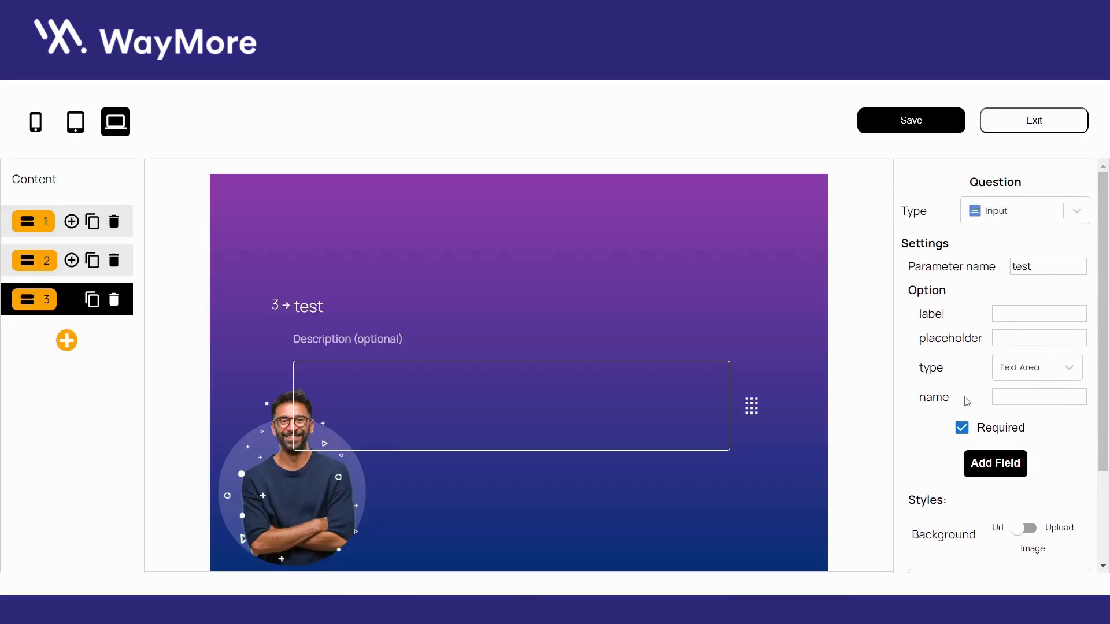
Step: Try to add a fourth question to the form and check the settings of question 3 for missing entries
double_click(68, 332)
click(69, 345)
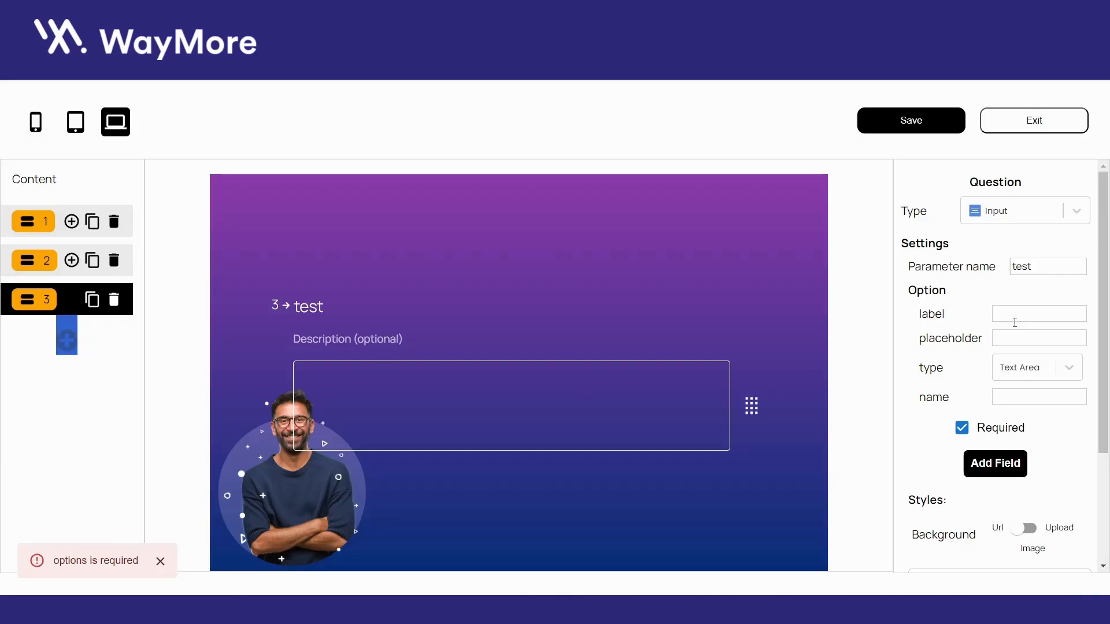
scroll(1014, 323, down, 3)
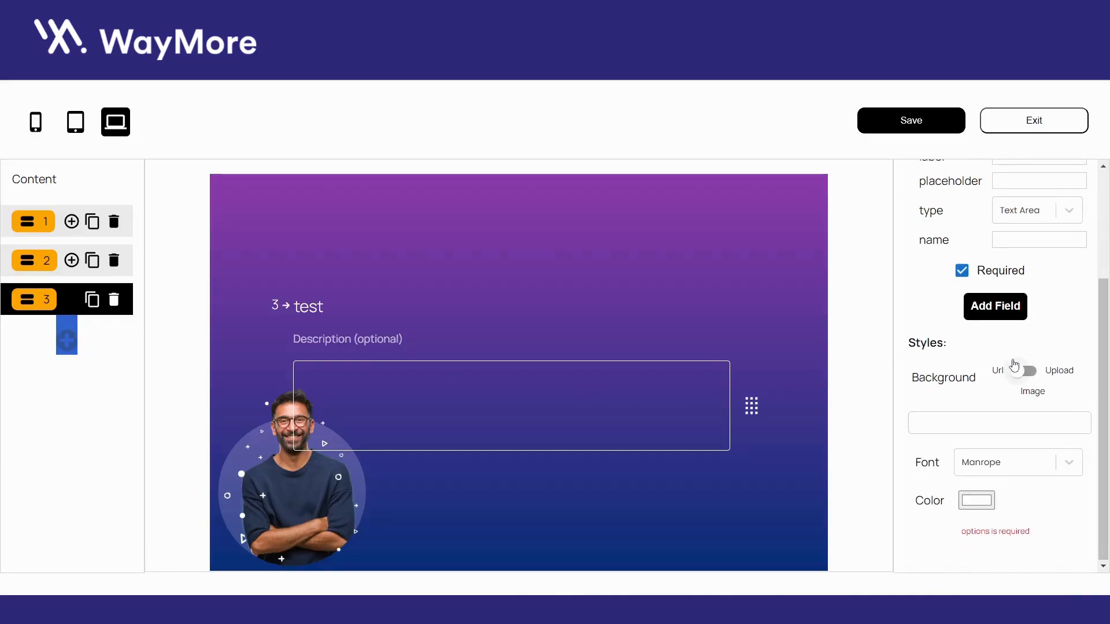
scroll(1014, 365, up, 3)
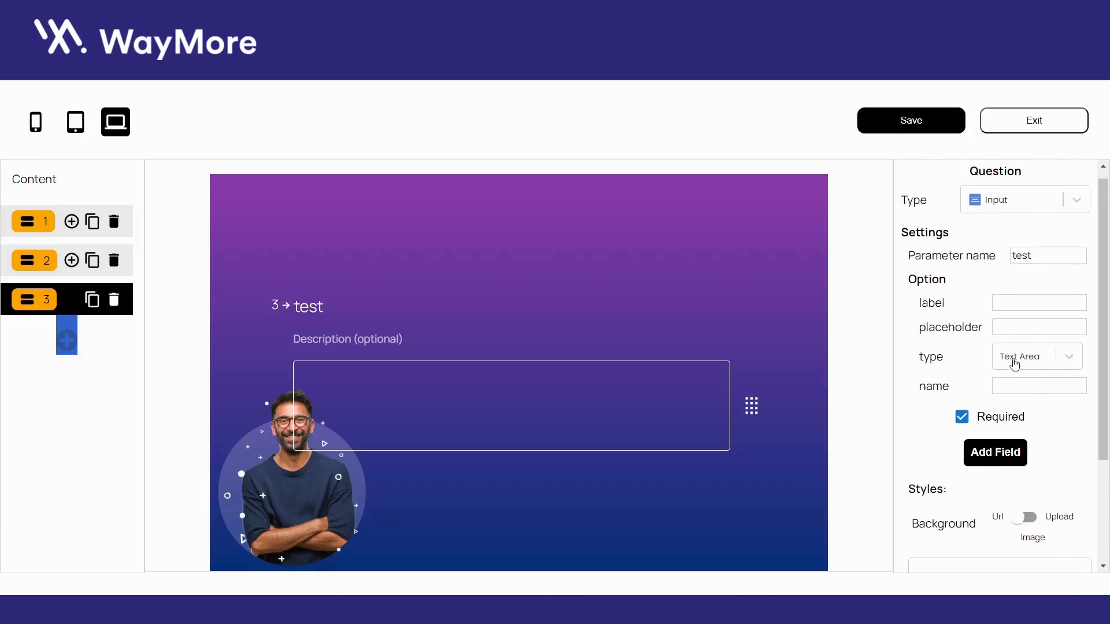
Step: Give the input field of question 3 the label "tet", the placeholder "test" and the name "test"
click(1018, 318)
text(tet)
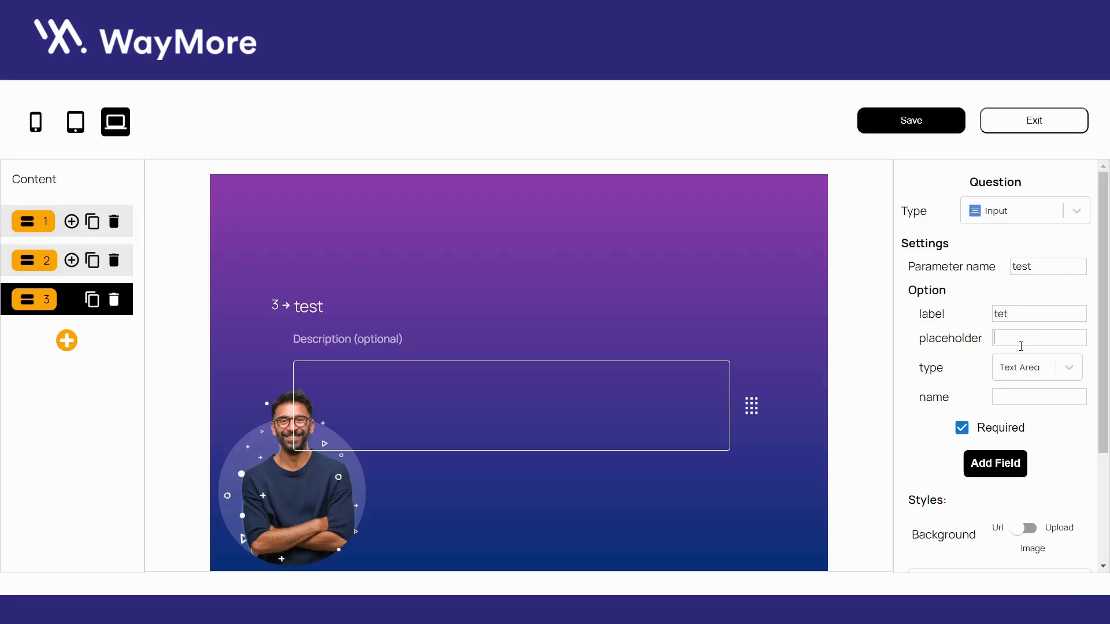
click(1020, 346)
text(test)
click(1025, 397)
text(test)
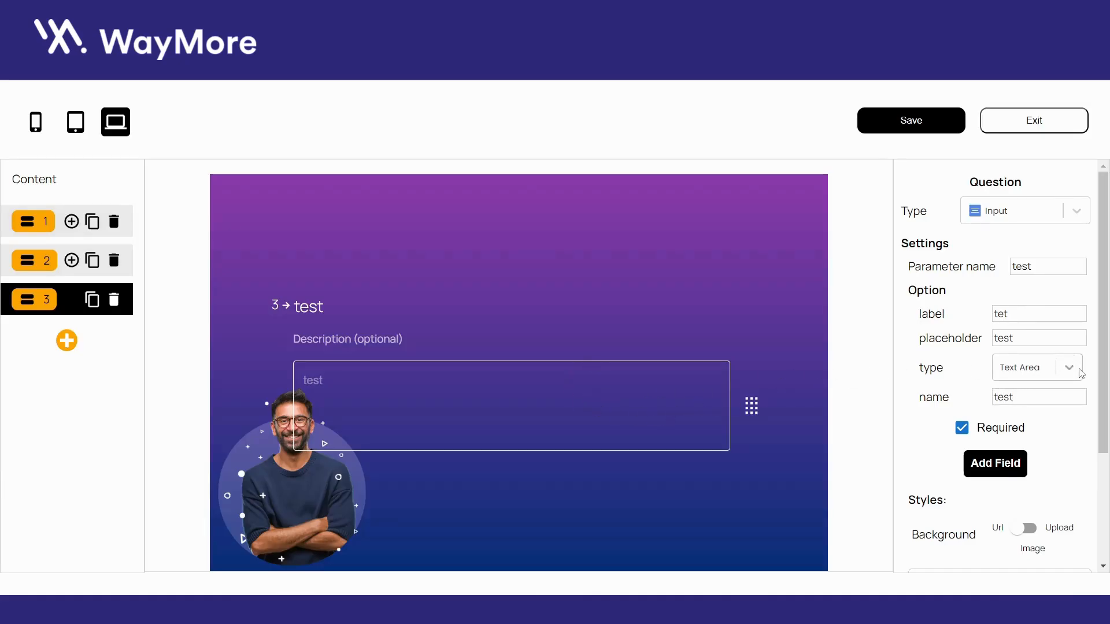
Step: Try the URL, Email and Text types in turn for the input field of question 3
click(1077, 374)
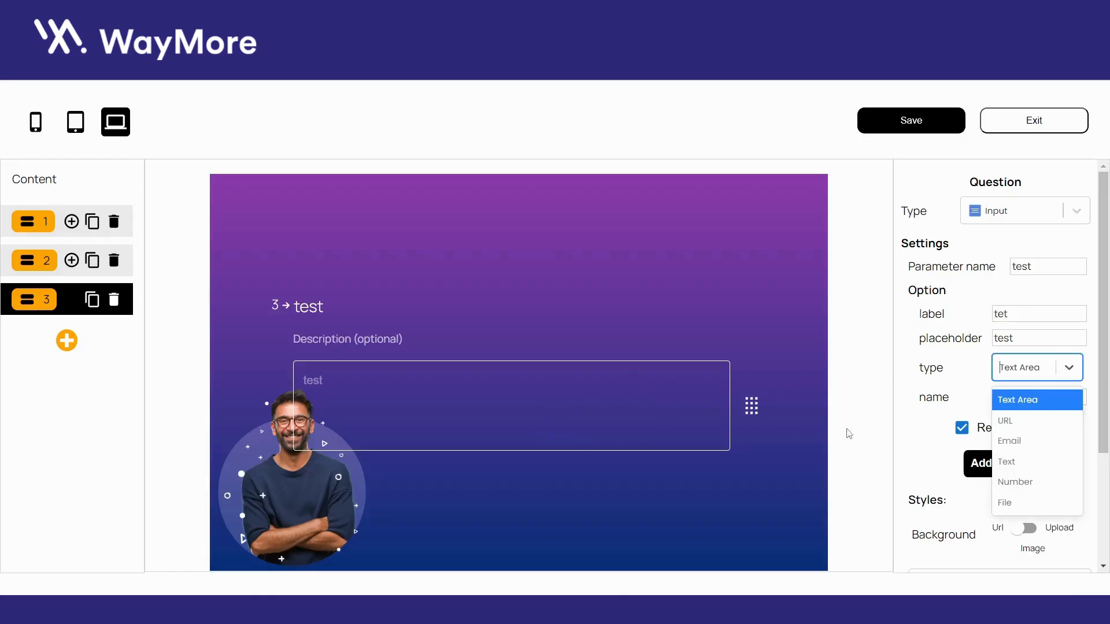
click(1009, 420)
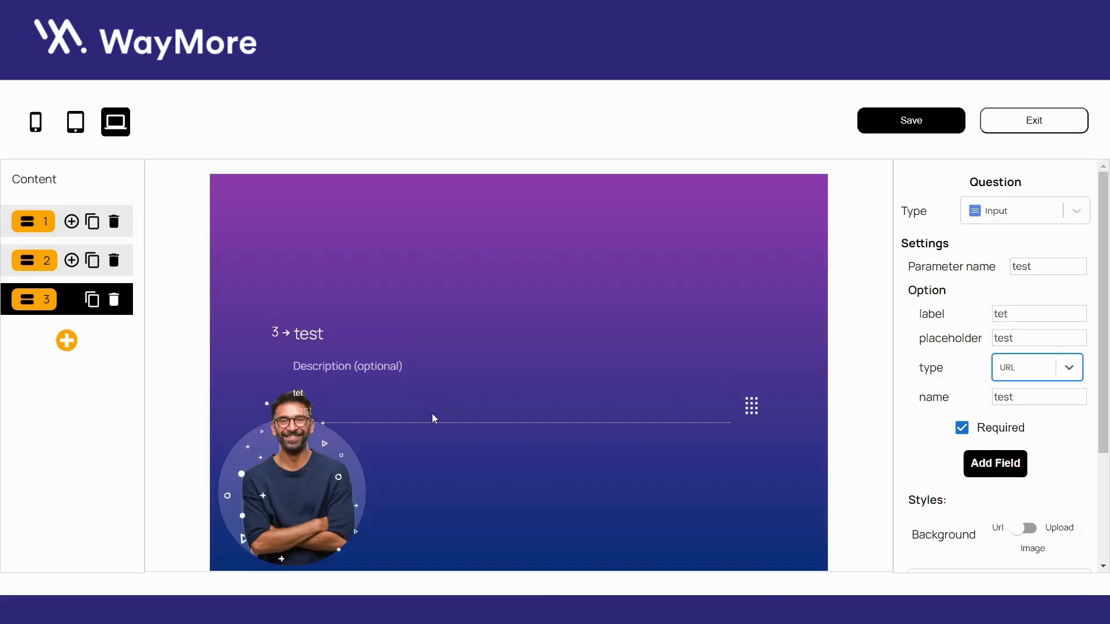
click(1073, 370)
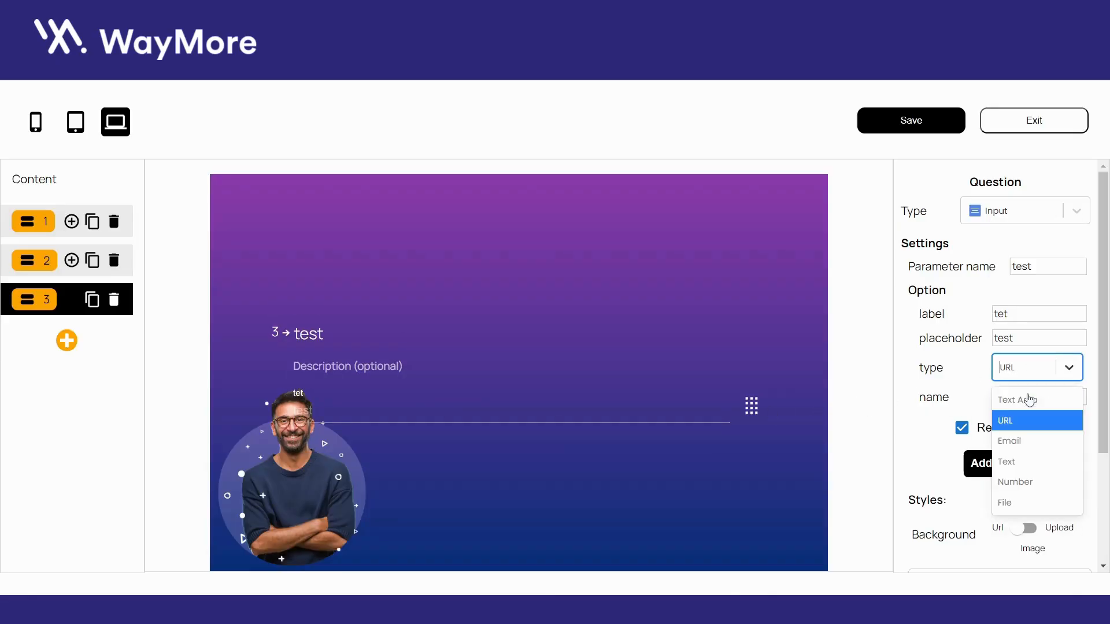
click(1029, 440)
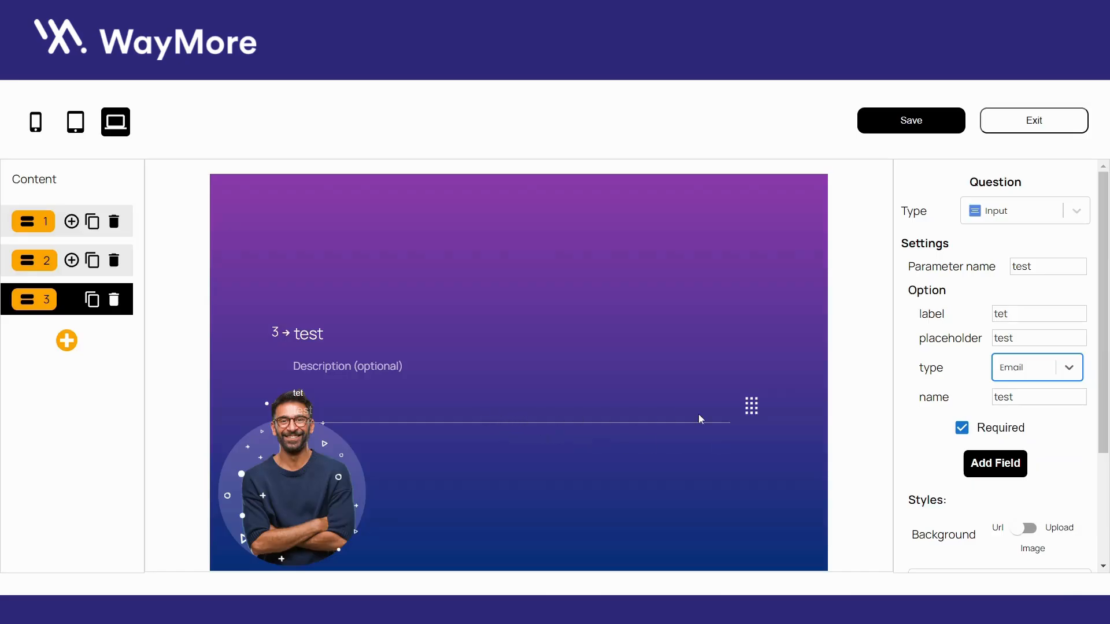
click(1074, 371)
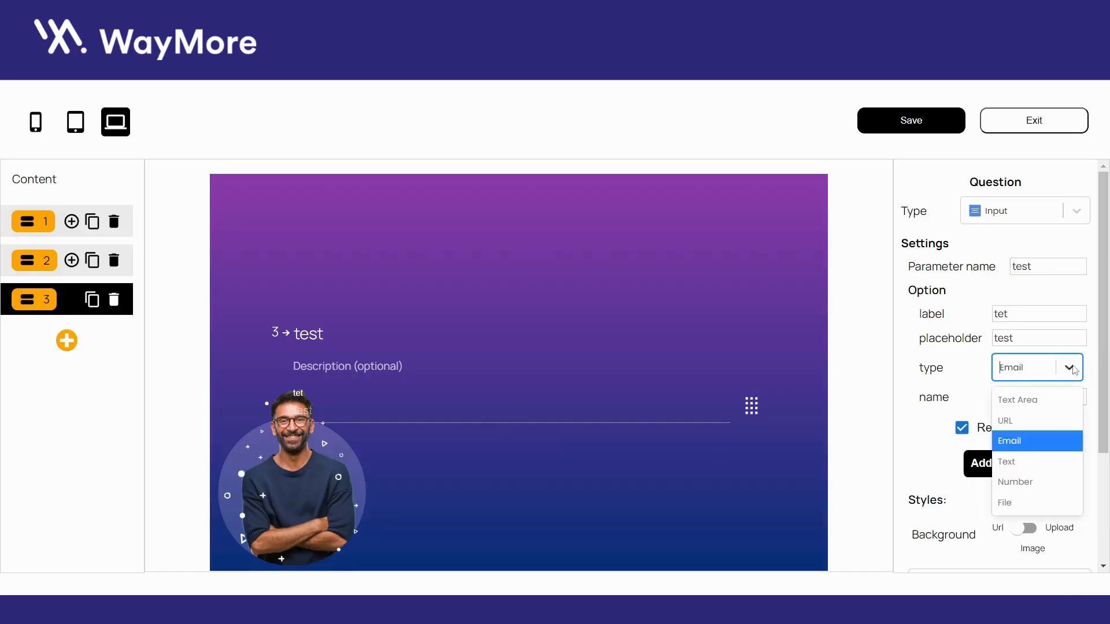
click(1019, 462)
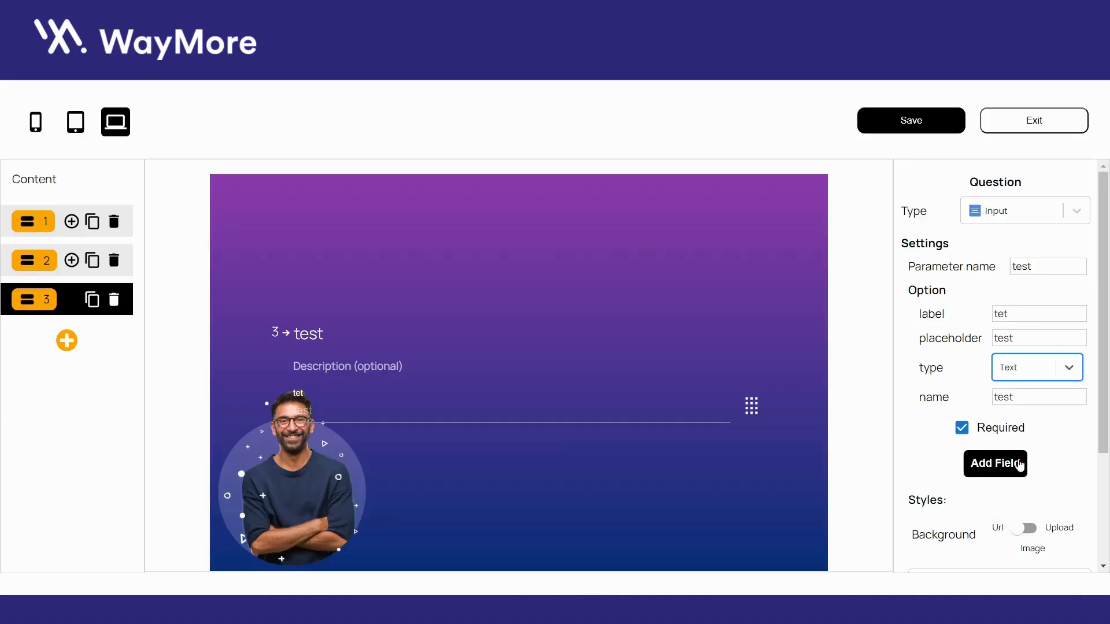
Step: Try the Number type for the input field of question 3 and switch the field to the File type
click(1070, 371)
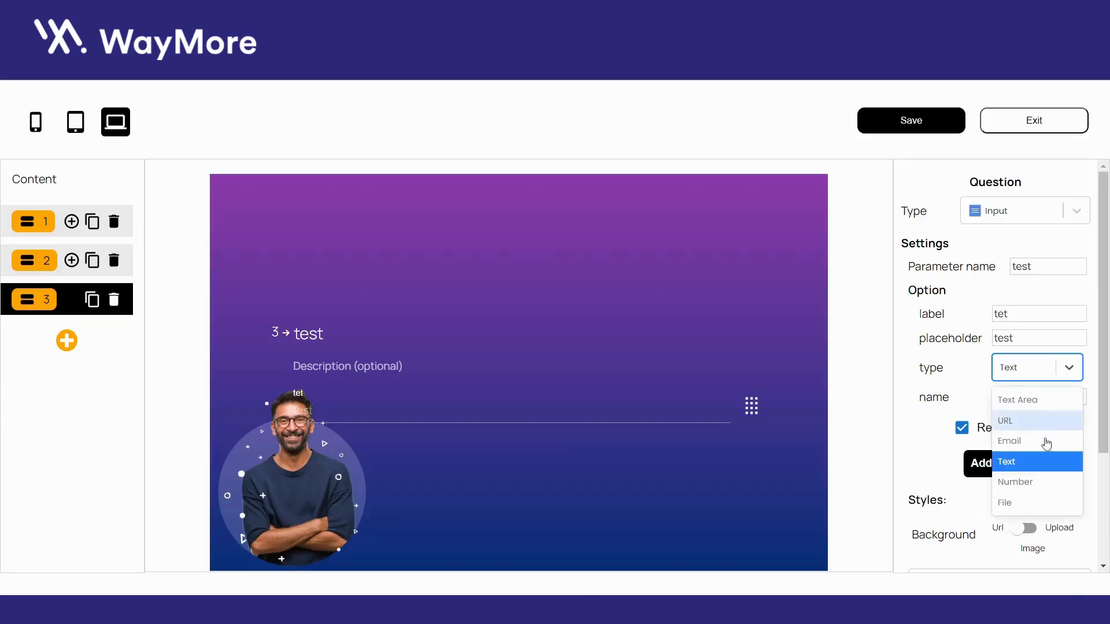
click(1035, 482)
click(1078, 372)
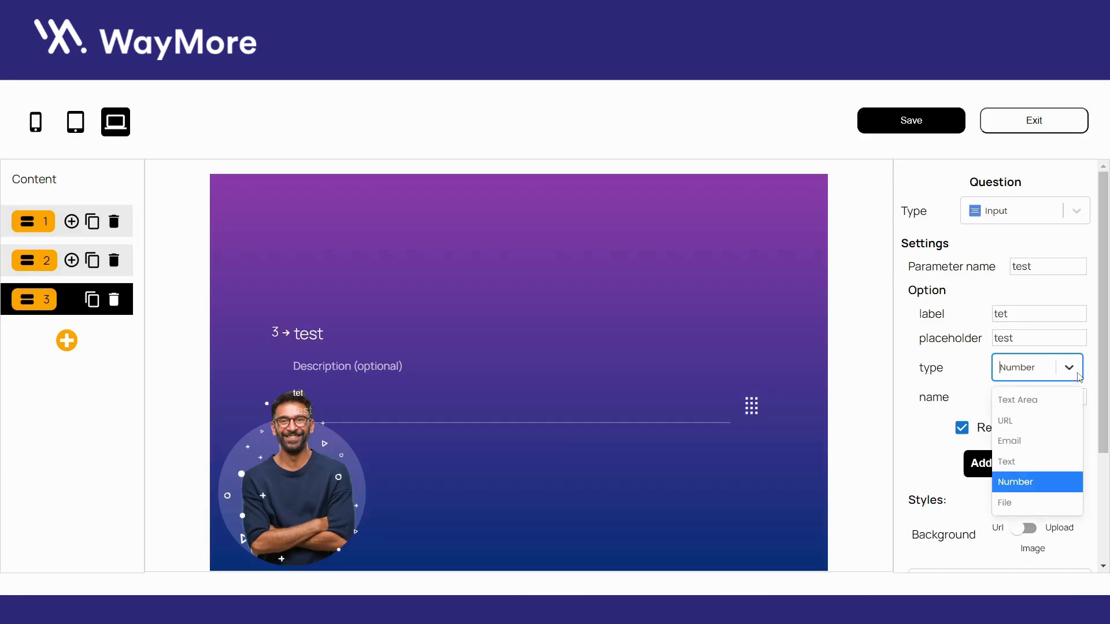
click(1019, 503)
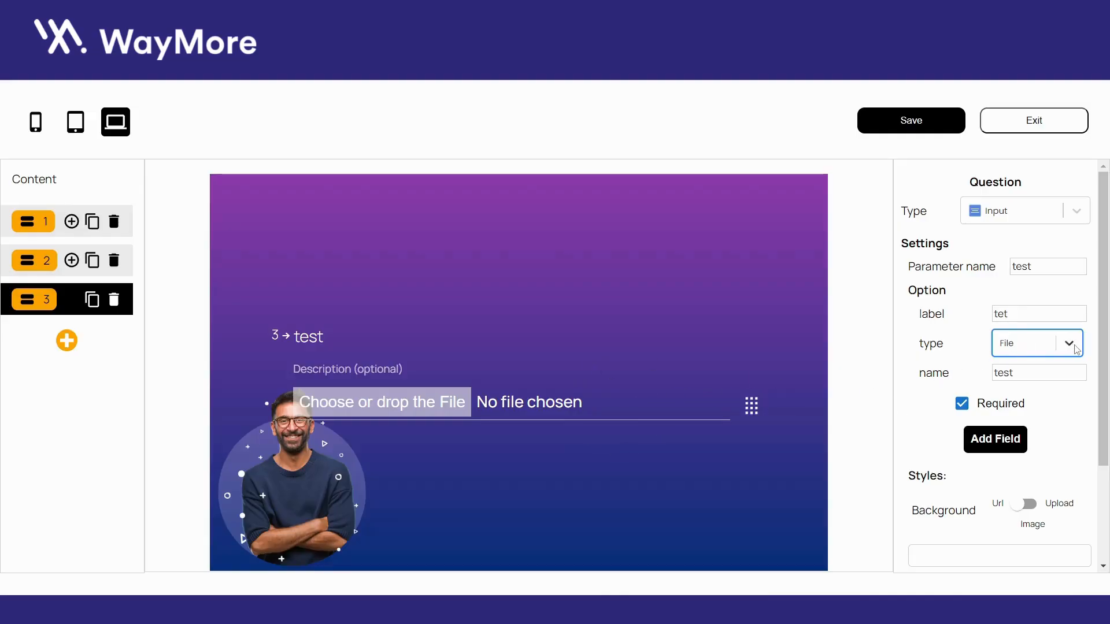
Step: Add a fourth question of the Name And Surname type and make its Last Name field required
click(70, 347)
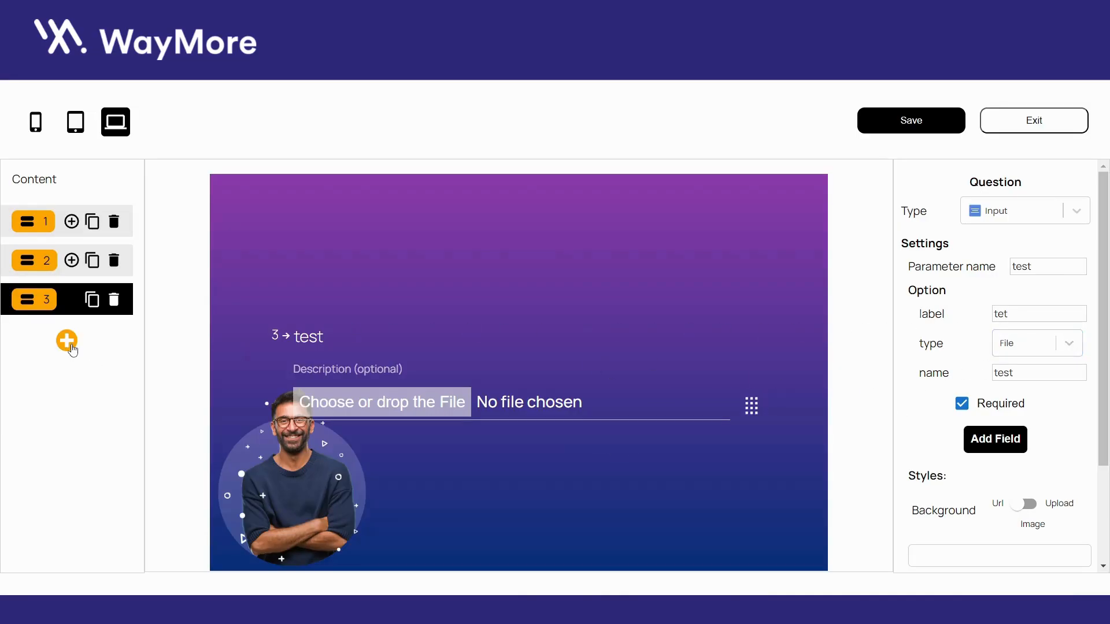
click(1073, 217)
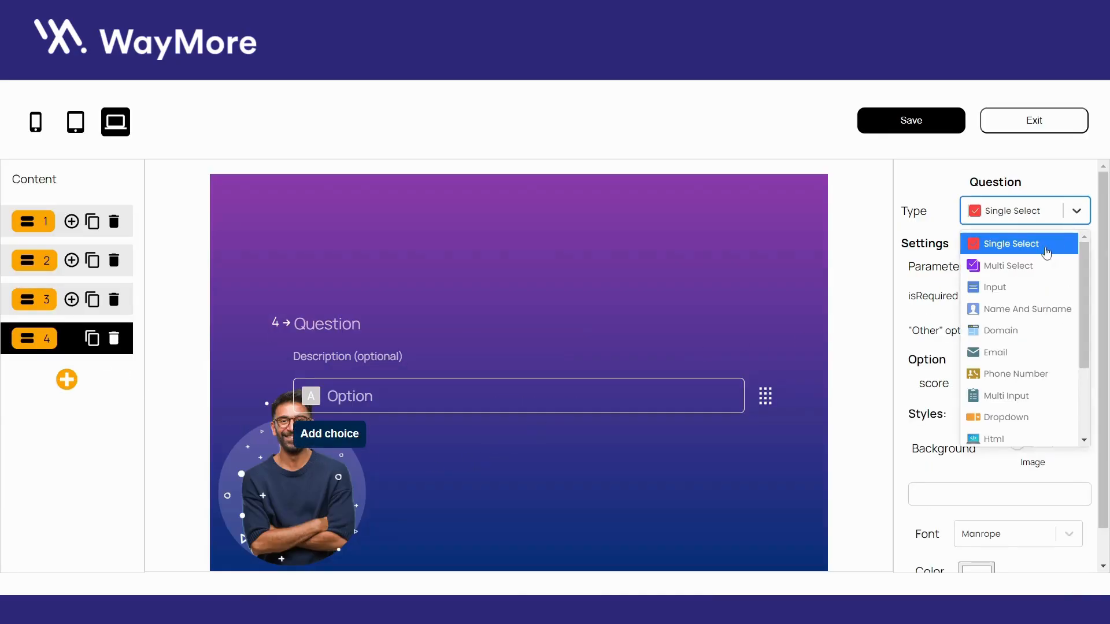
click(1007, 312)
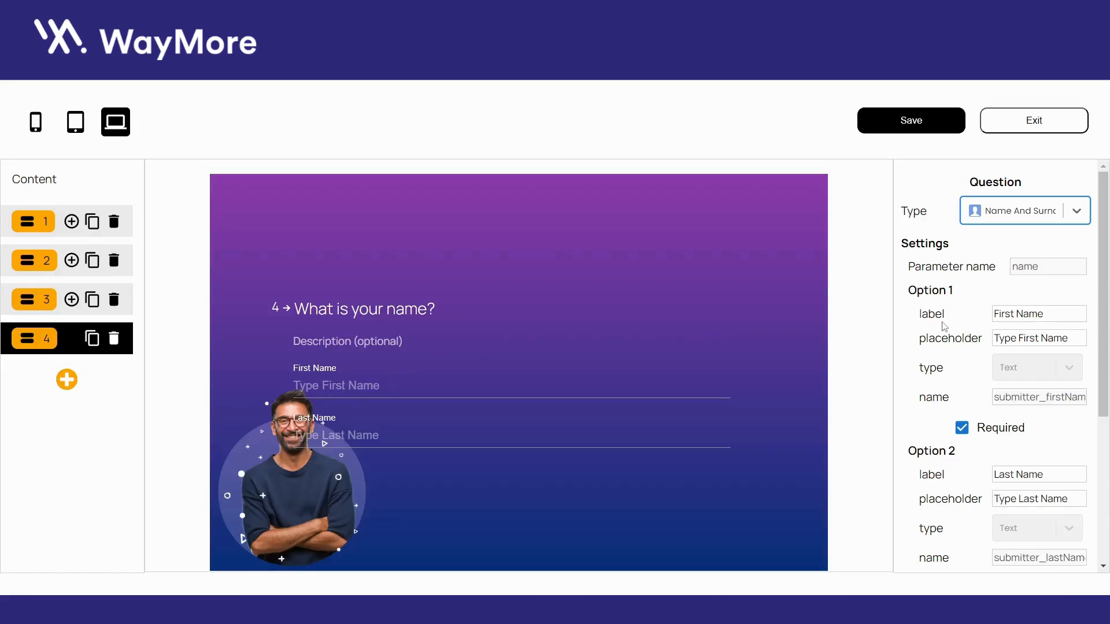
scroll(1007, 267, down, 1)
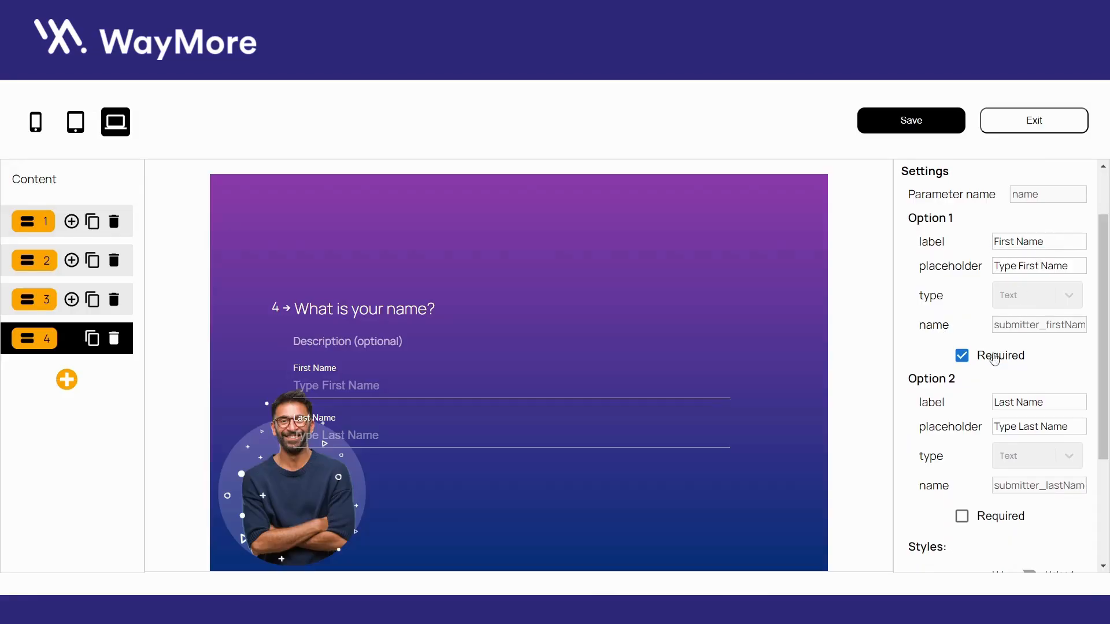
scroll(985, 365, down, 2)
scroll(1061, 266, down, 1)
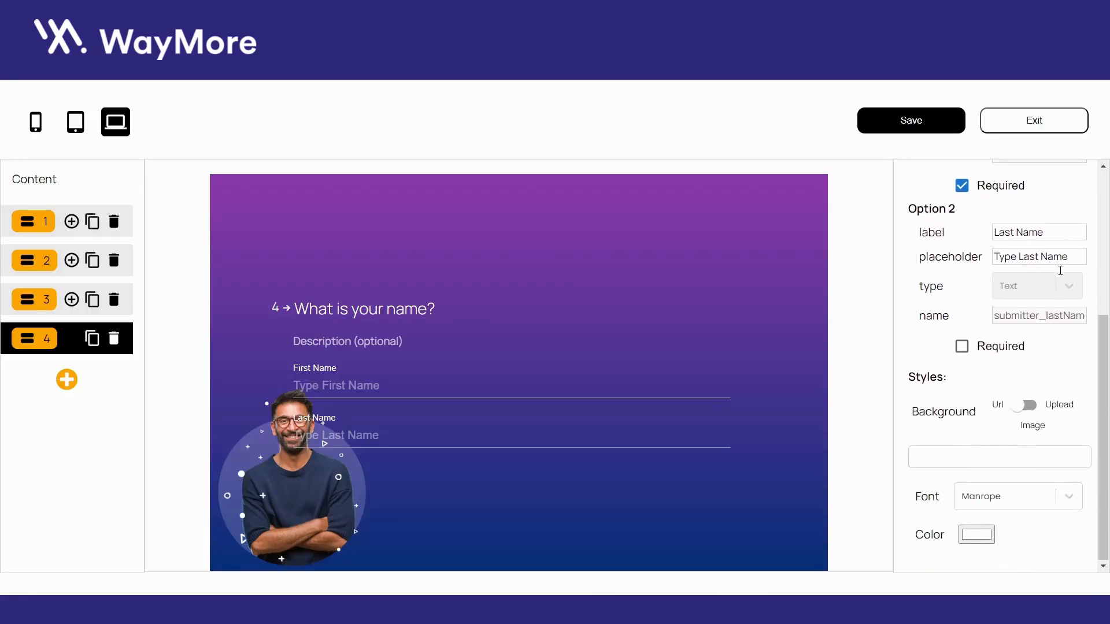
click(962, 348)
scroll(948, 350, up, 1)
scroll(946, 351, up, 1)
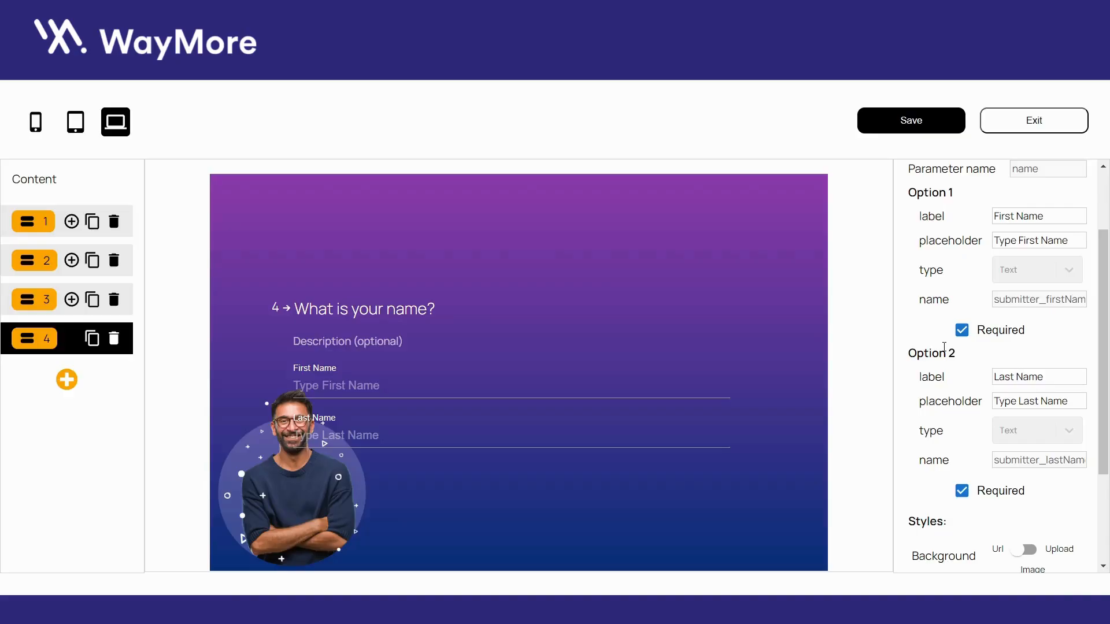
Step: Add a fifth question to the form and set its type to Domain
click(72, 384)
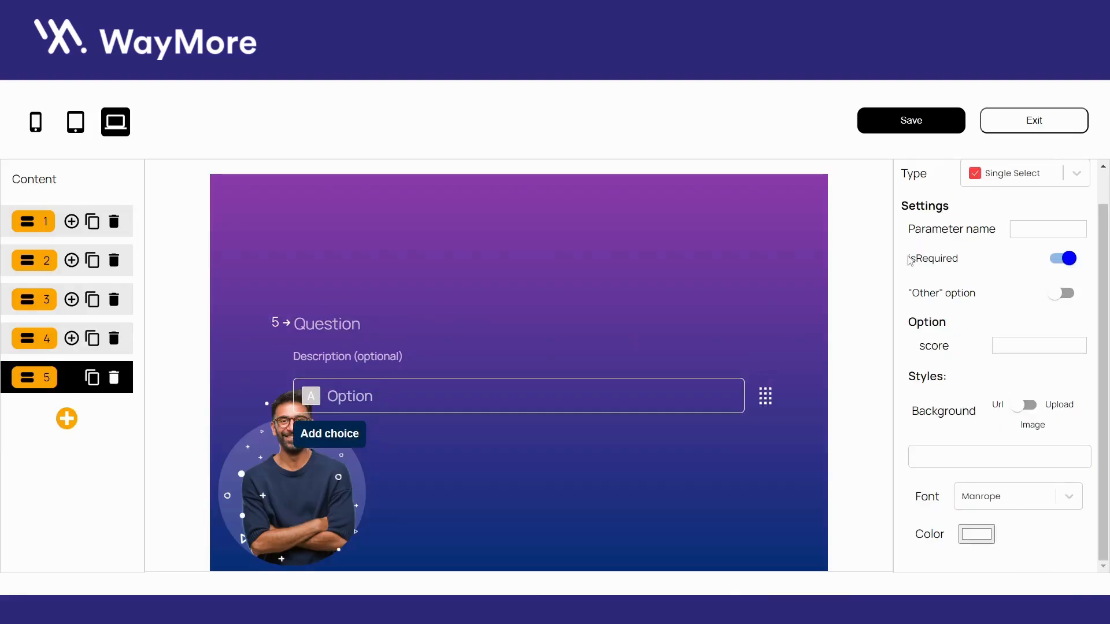
click(1068, 183)
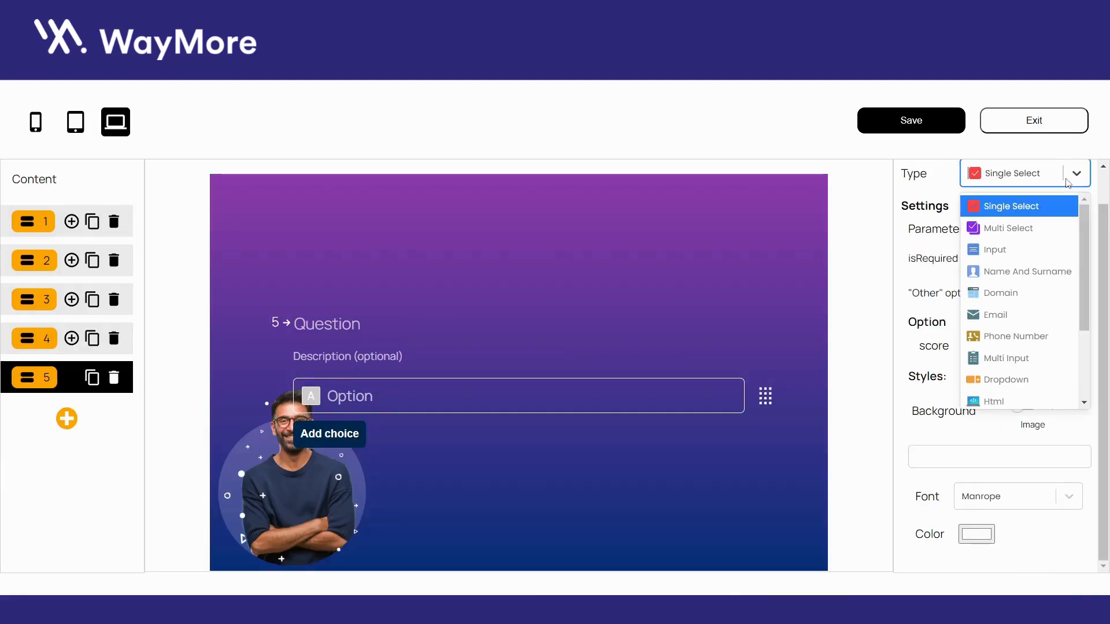
scroll(1009, 242, down, 2)
click(1009, 227)
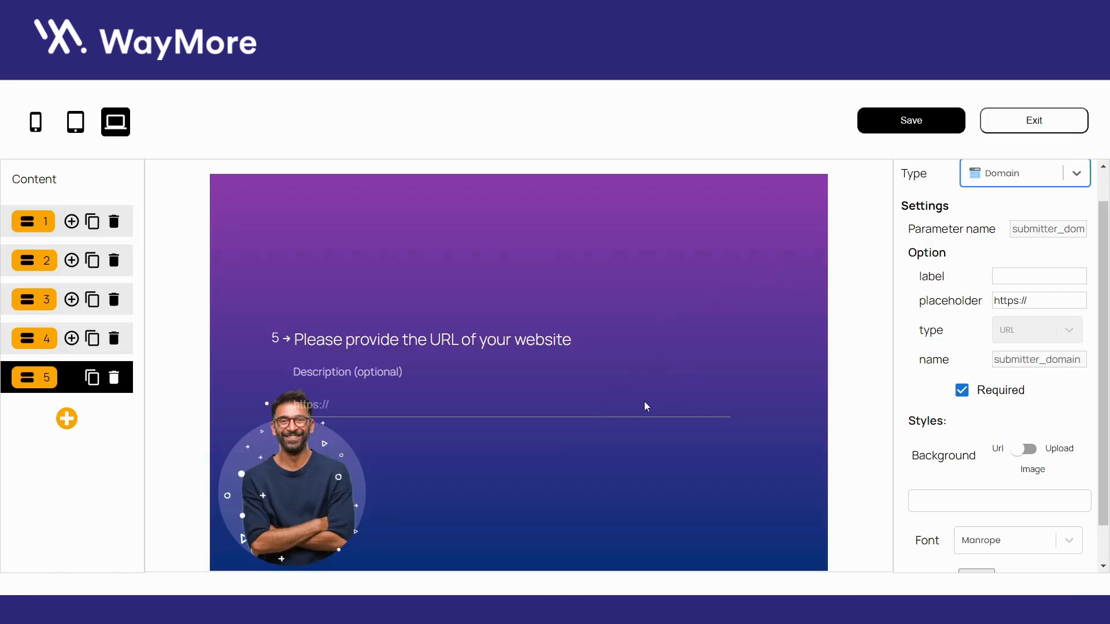
Step: Give the URL field of question 5 the label "link"
click(1003, 277)
text(te)
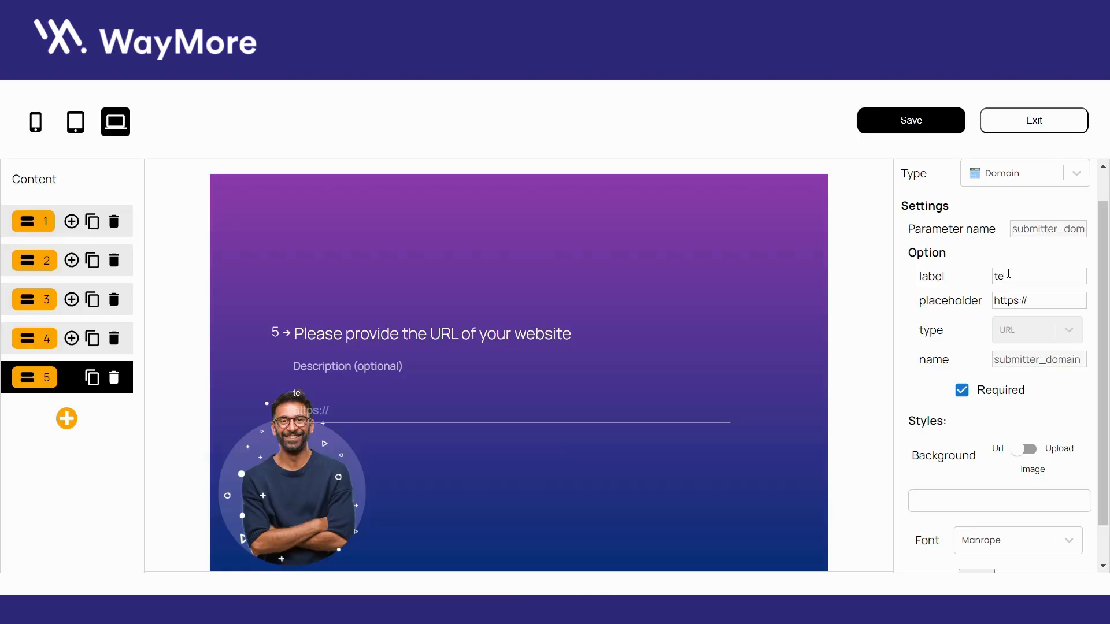
key(BackSpace)
key(BackSpace)
text(link)
scroll(965, 322, down, 2)
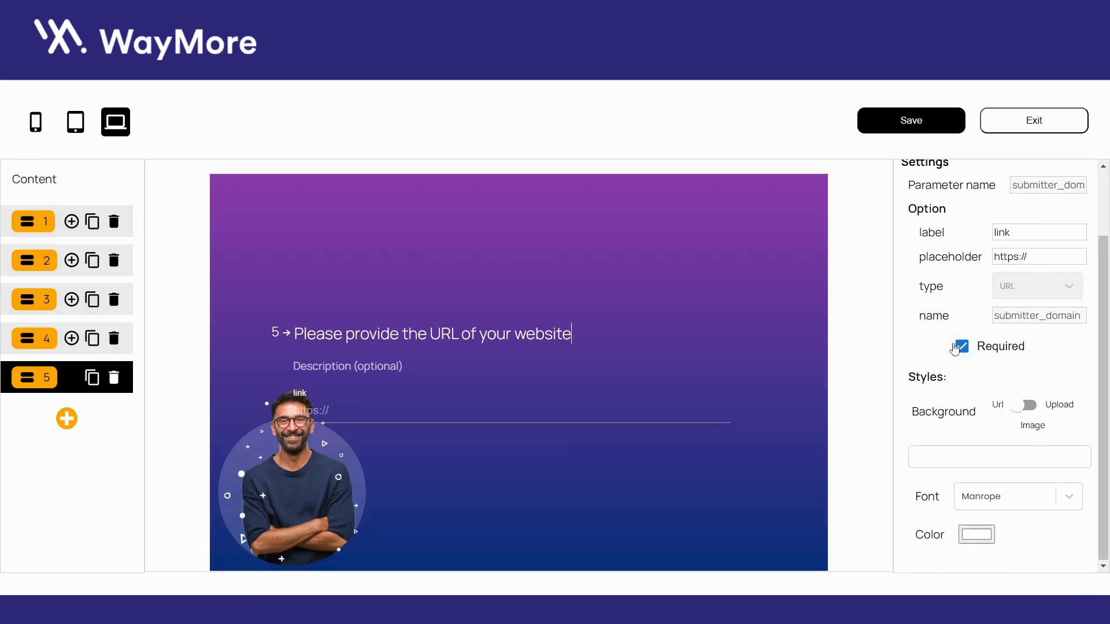
Step: Add a sixth question of the Email type and give its field the label "email"
click(67, 419)
click(1070, 180)
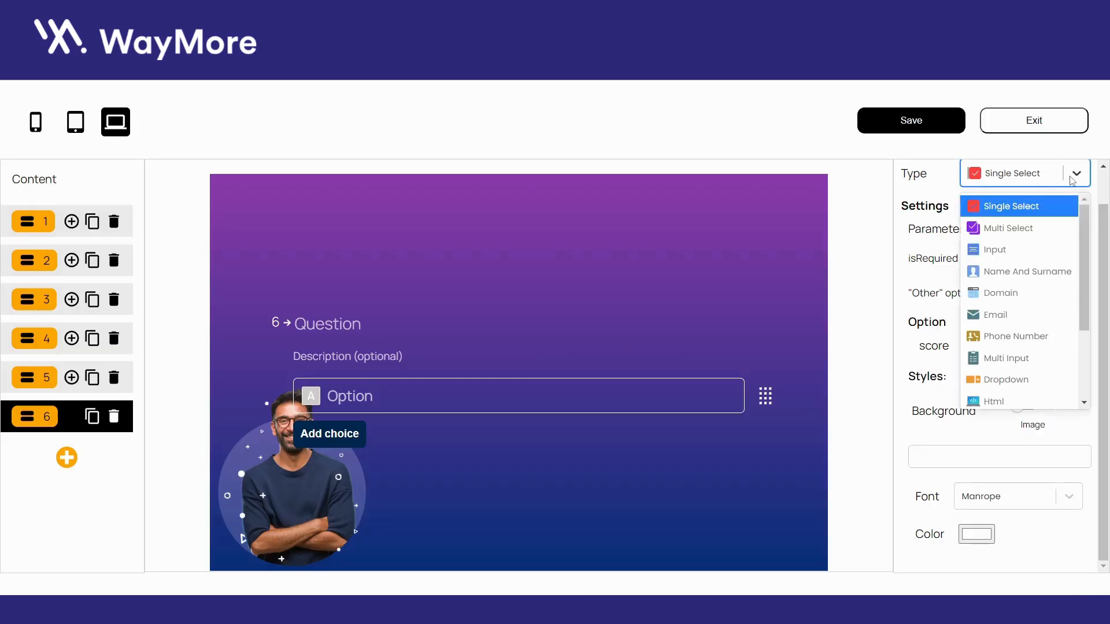
click(1000, 320)
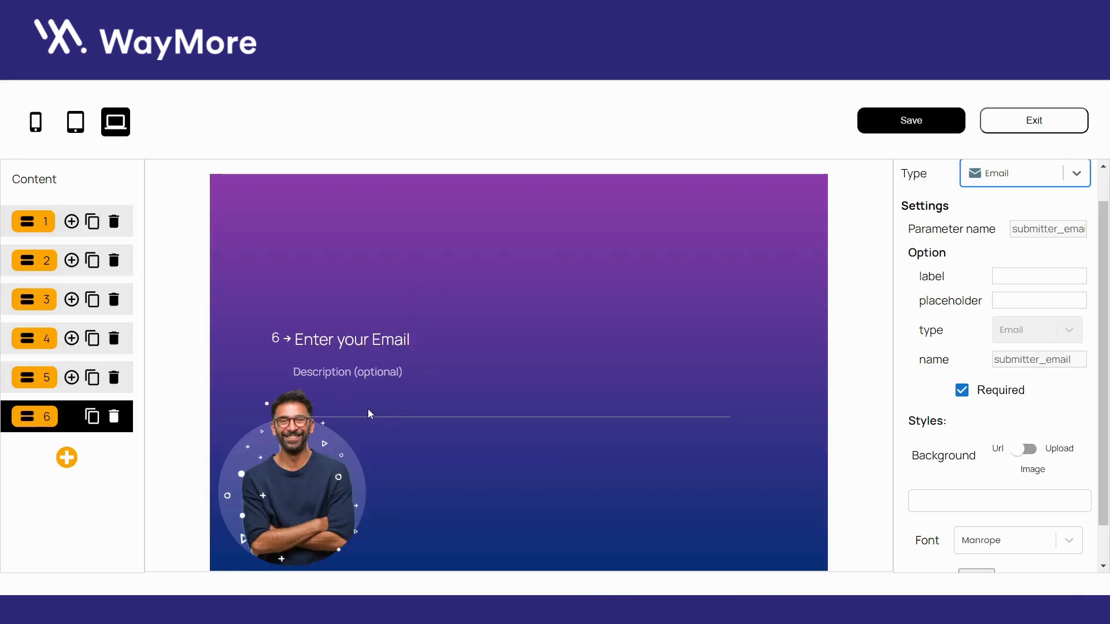
click(1027, 279)
text(ema)
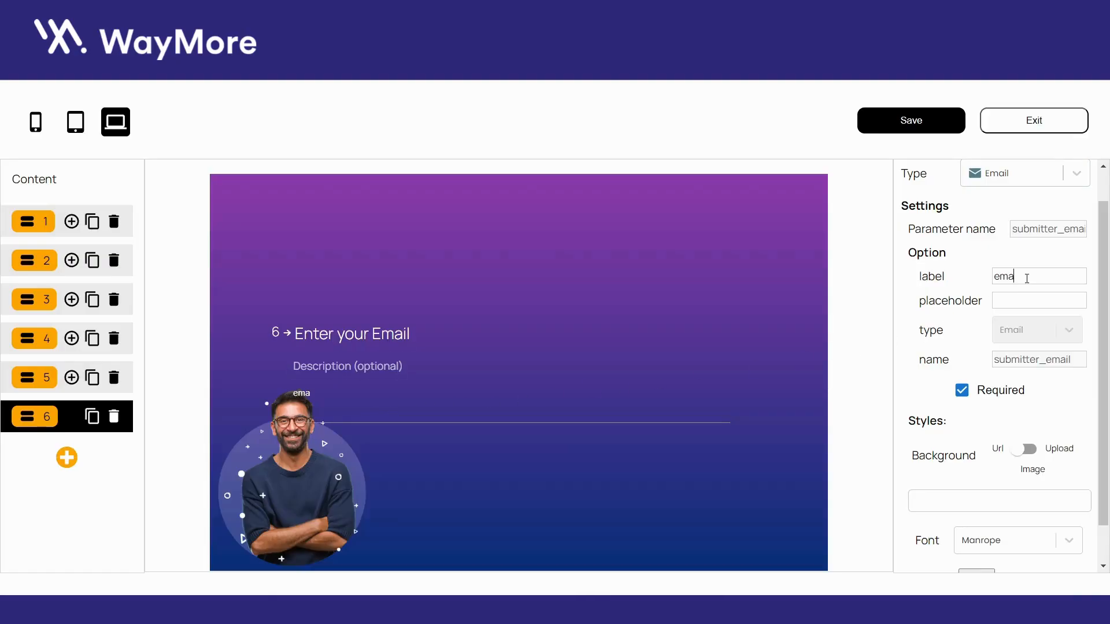
text(il)
scroll(936, 308, down, 1)
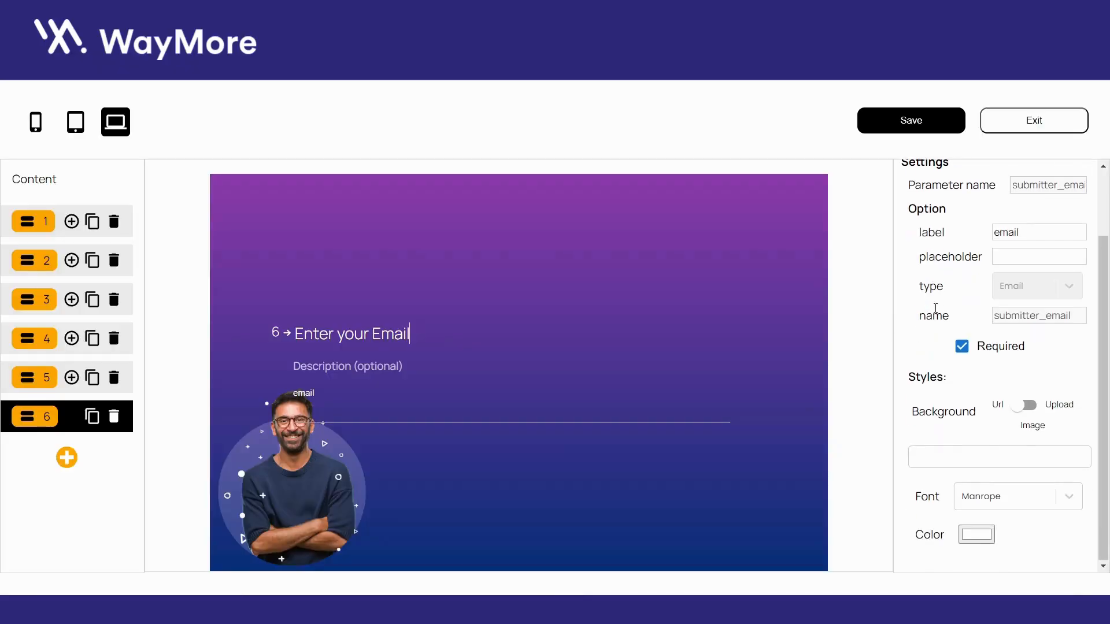
Step: Add a seventh question of the Phone Number type with the parameter name "phone number"
click(74, 464)
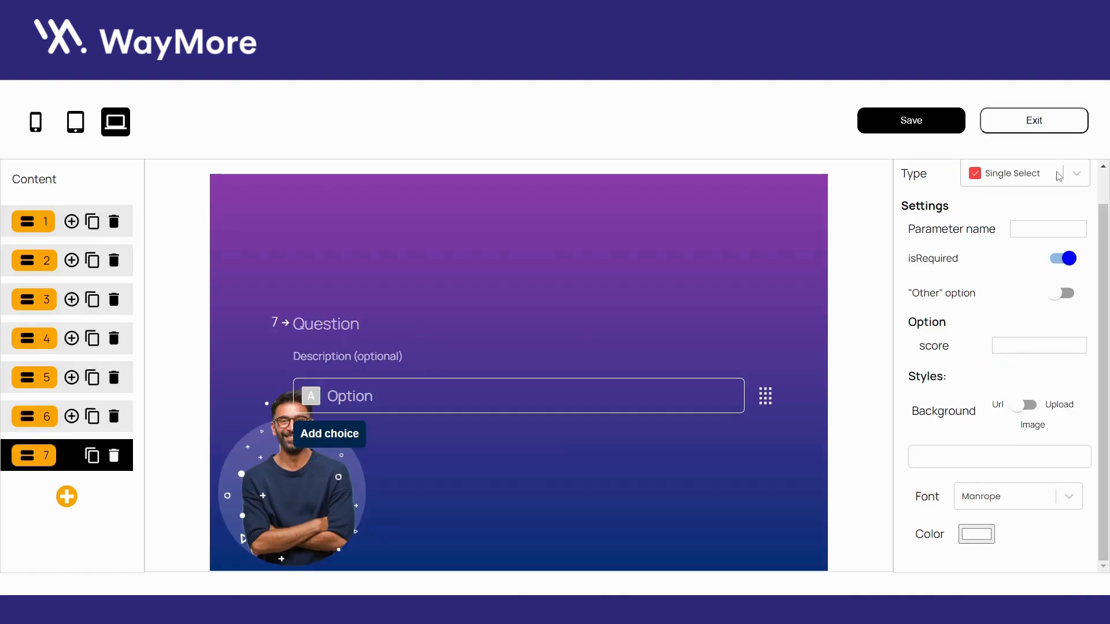
click(1077, 174)
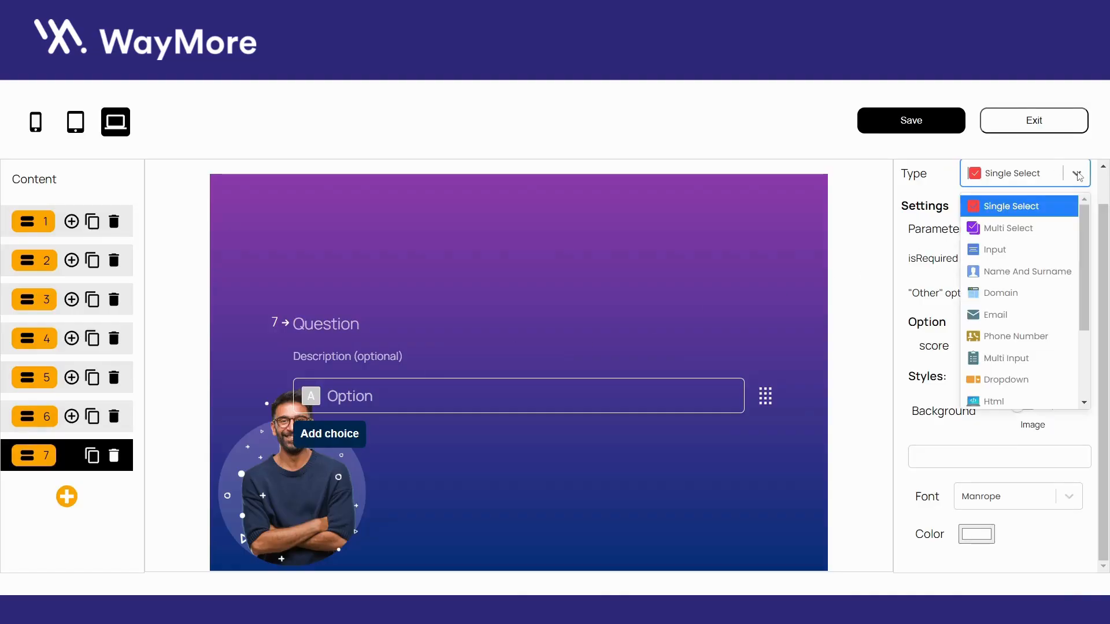
click(997, 337)
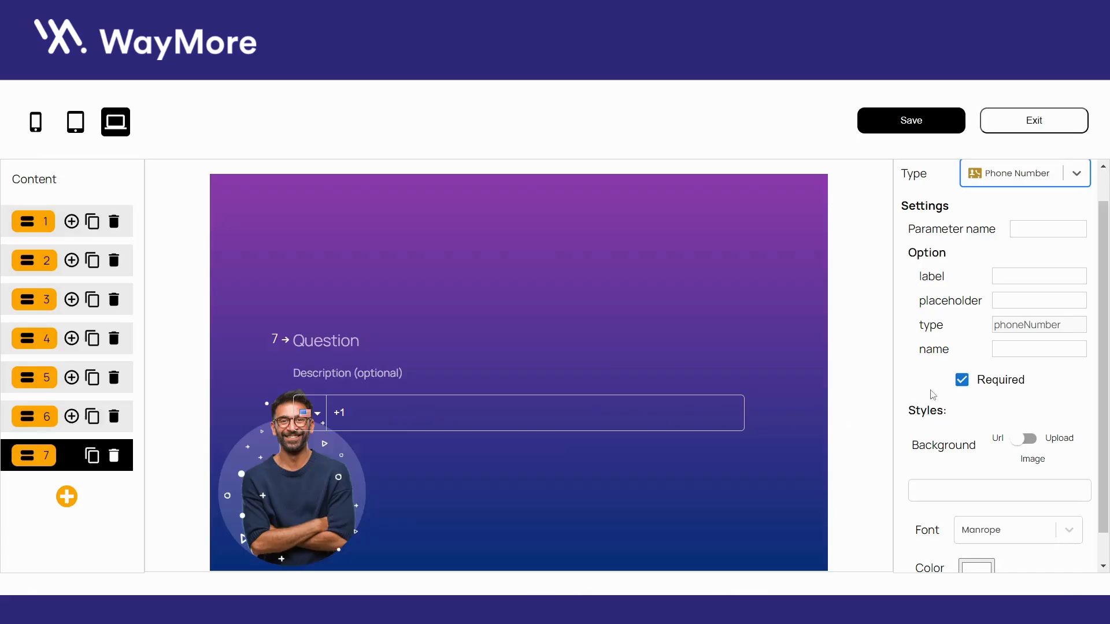
click(1022, 227)
text(phone)
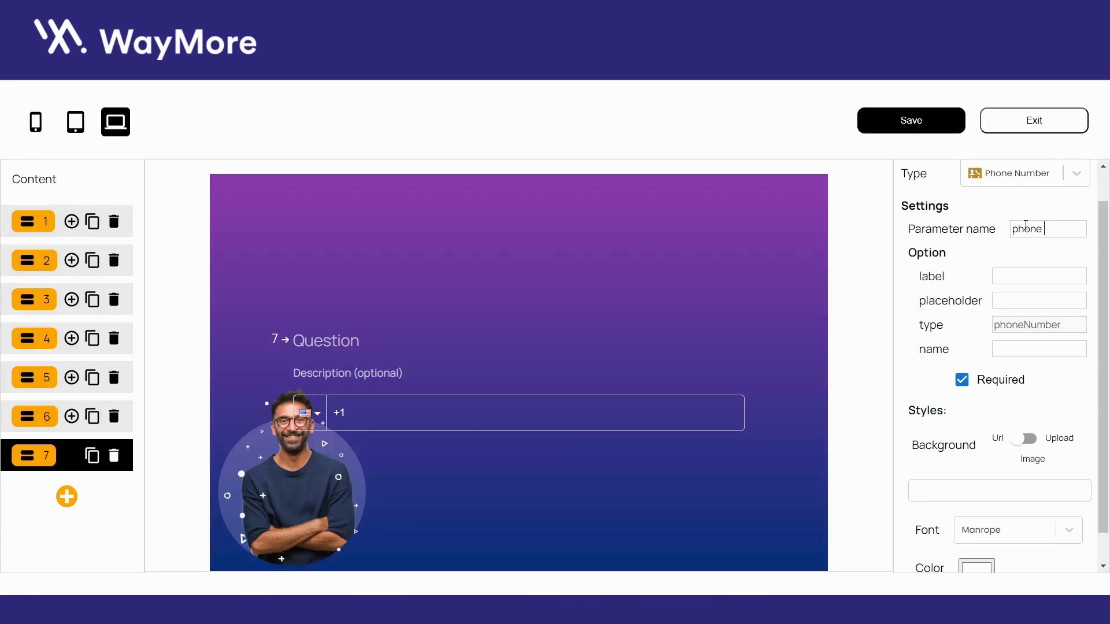
text( number)
scroll(909, 361, down, 1)
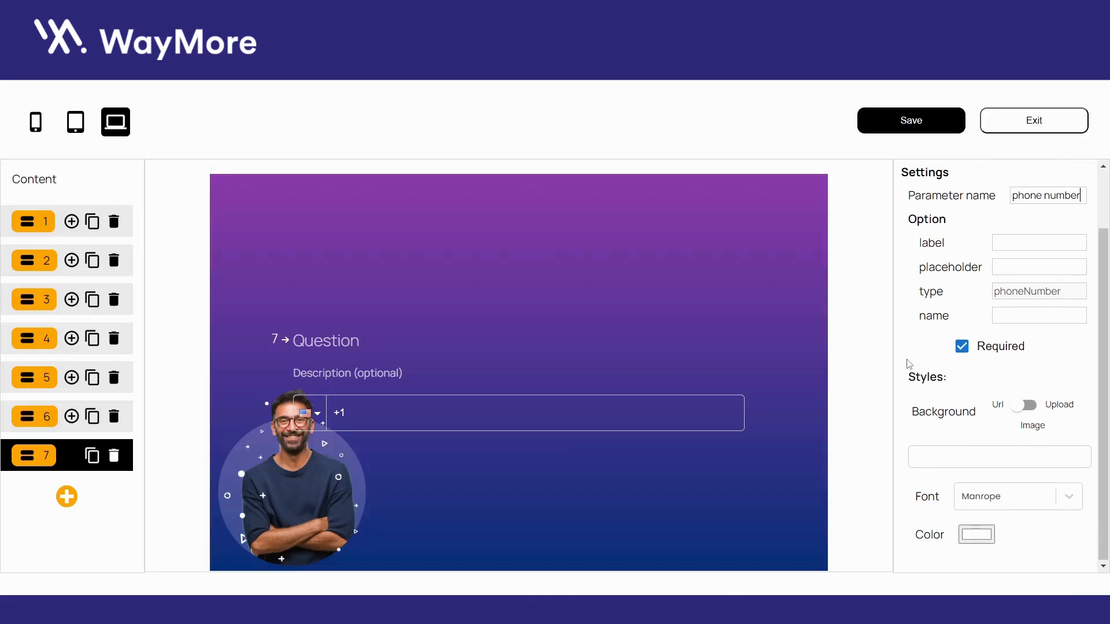
Step: Enter "please provide us with your phone number" as the question text of question 7
click(67, 503)
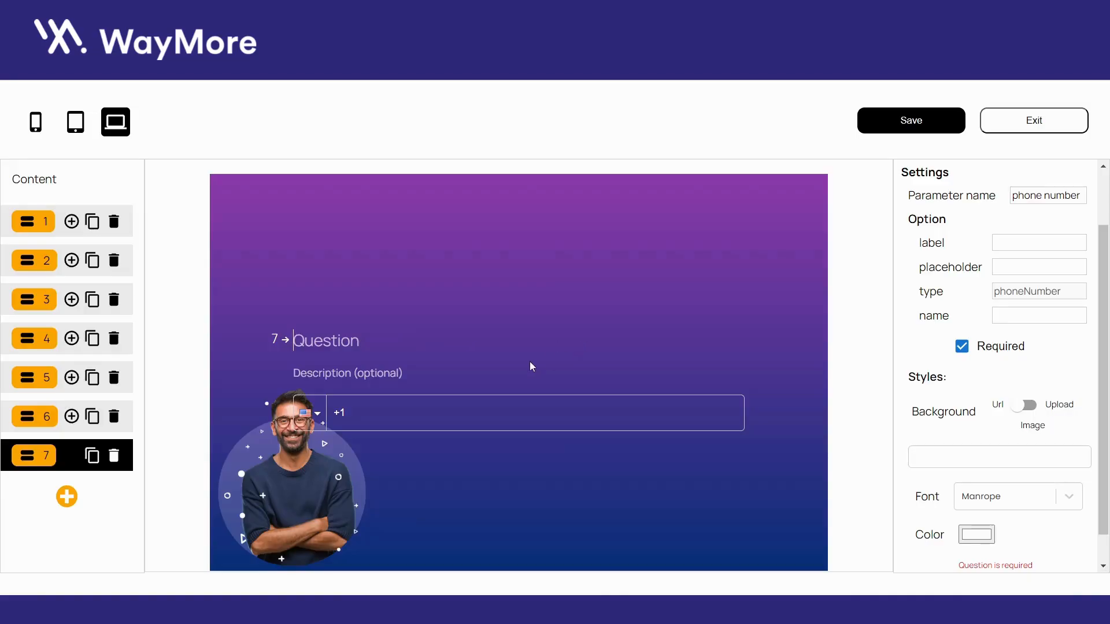
text(please pro)
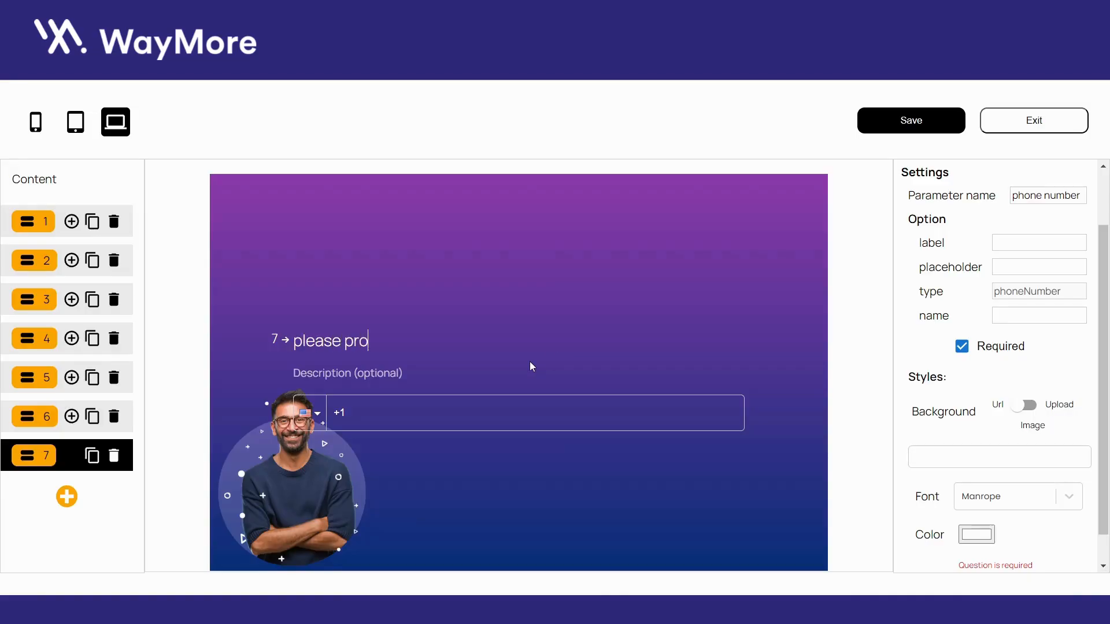
text(vide us with your phone)
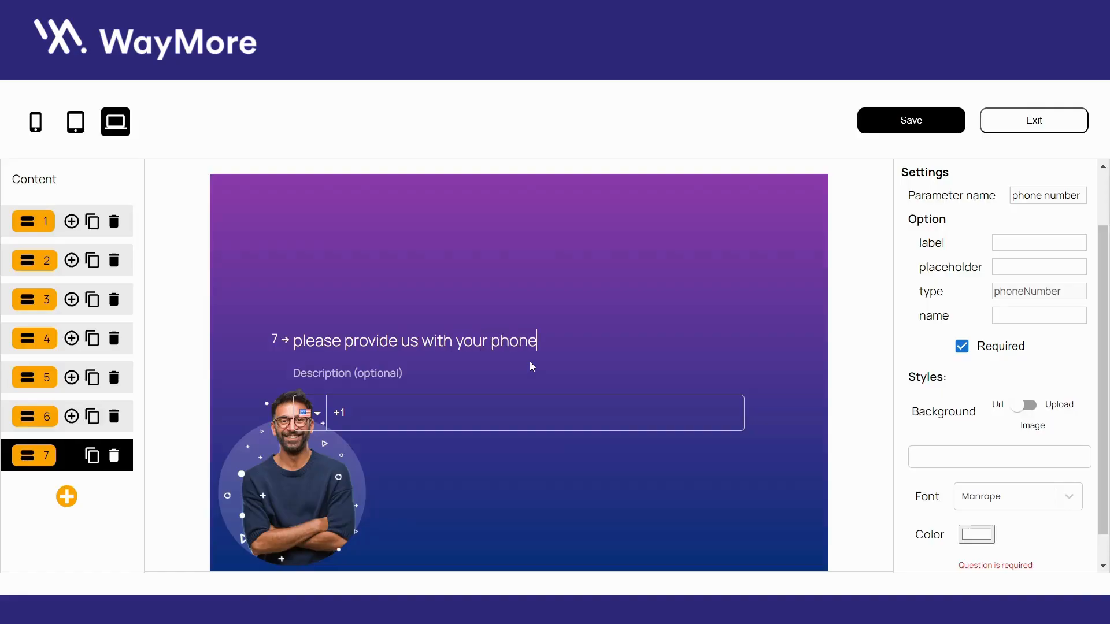
text( number)
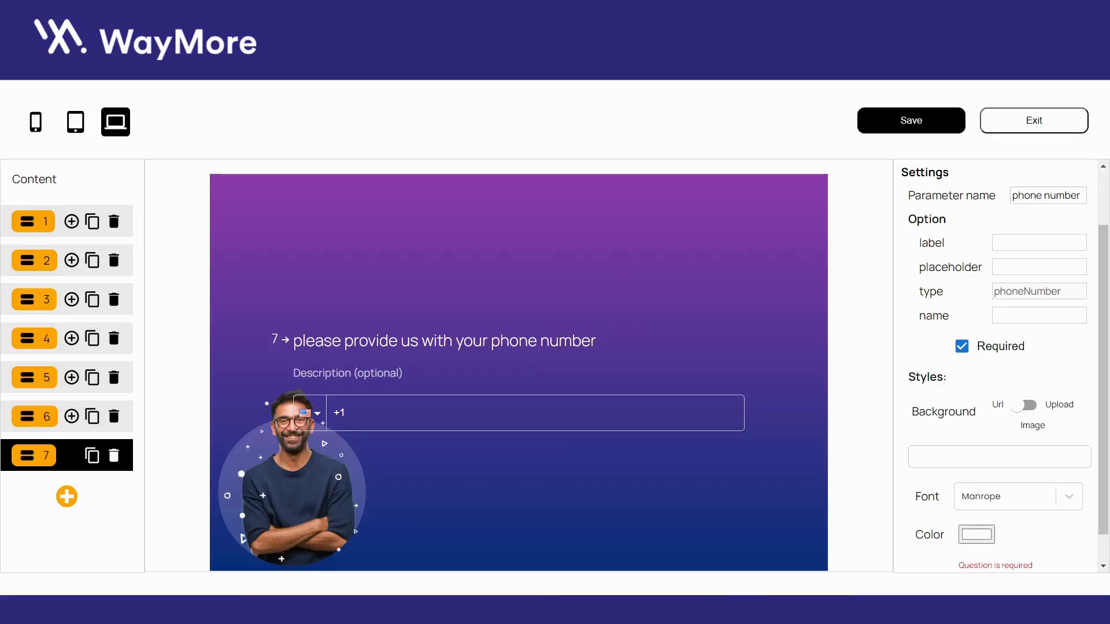
Step: Try to add an eighth question to the form and check the settings of question 7 for missing entries
click(61, 501)
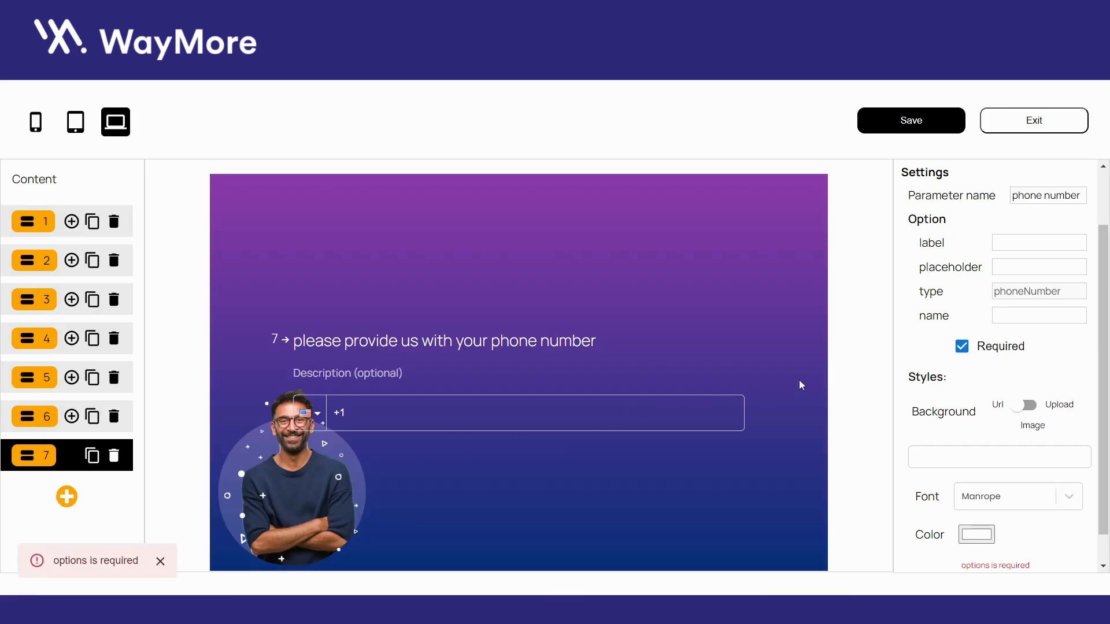
scroll(954, 389, up, 1)
scroll(955, 392, down, 1)
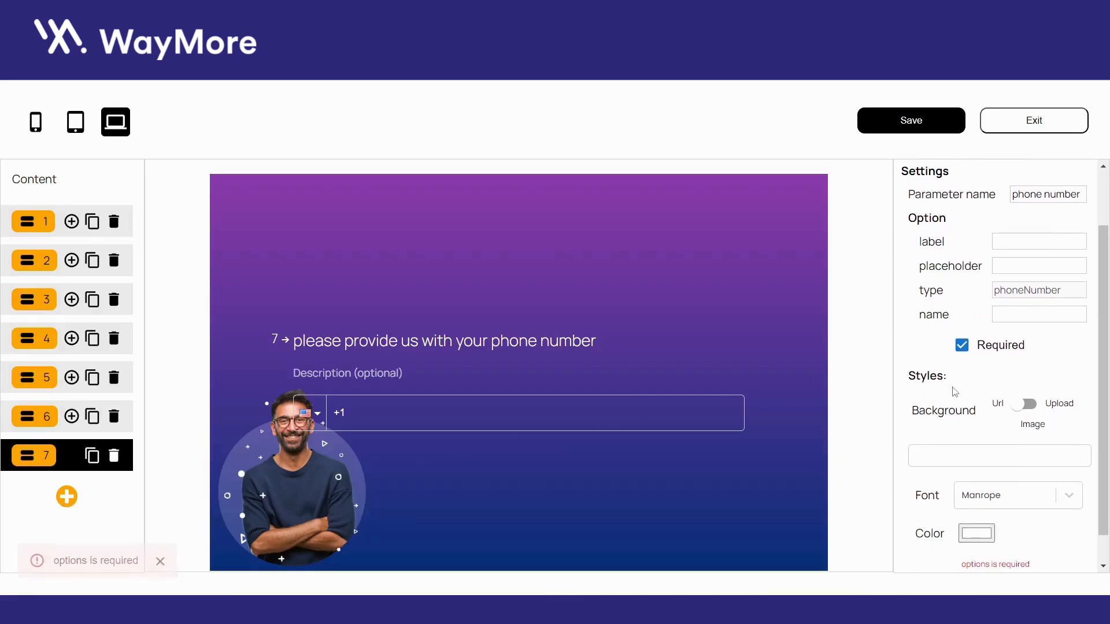
scroll(957, 387, down, 1)
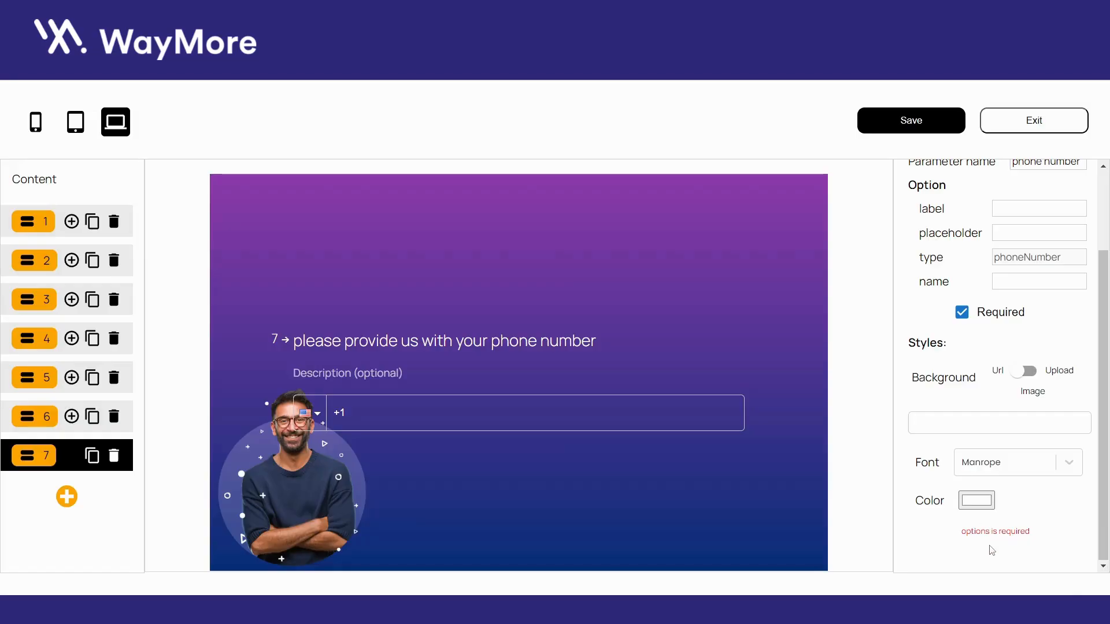
scroll(1002, 528, up, 2)
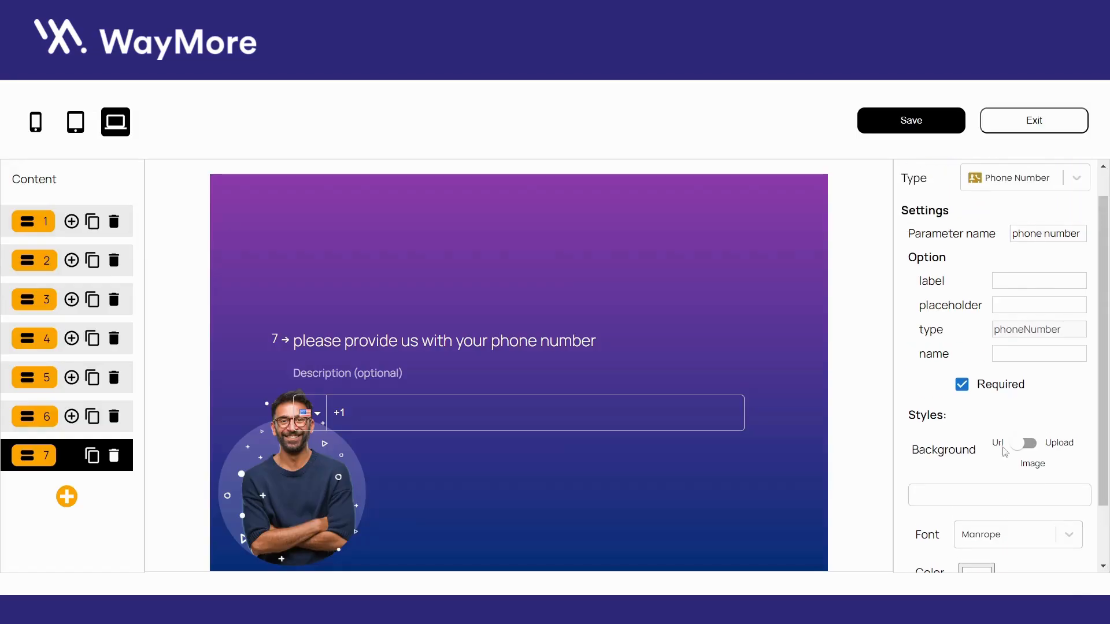
Step: Fill in "phone" as the label, placeholder and name of the phone number field in question 7
click(1016, 280)
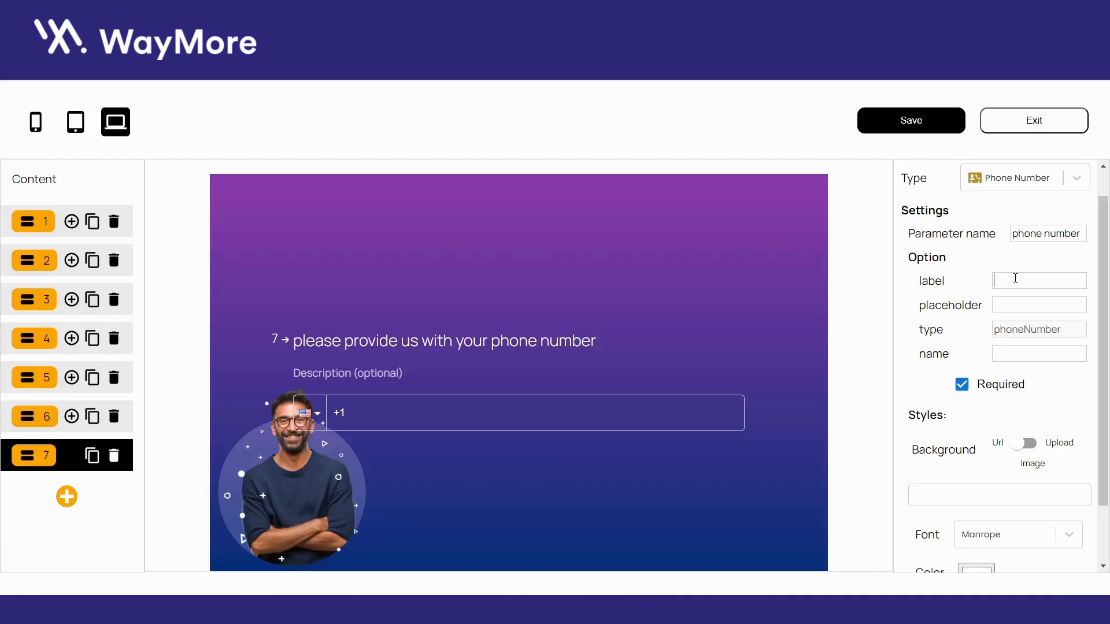
text(phone)
click(69, 501)
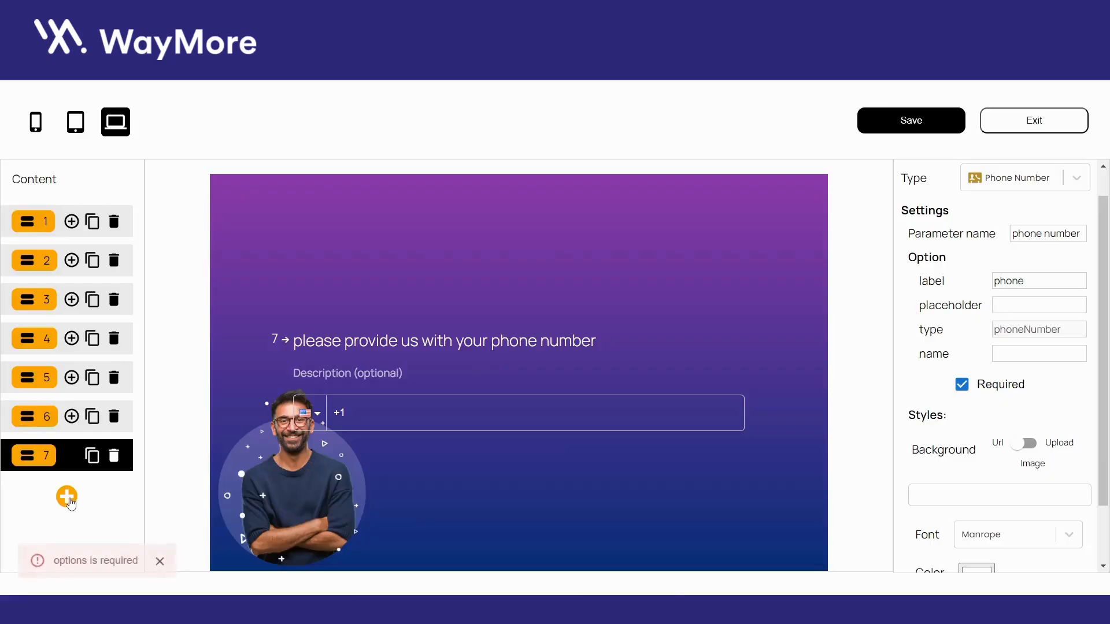
click(1025, 308)
text(pho)
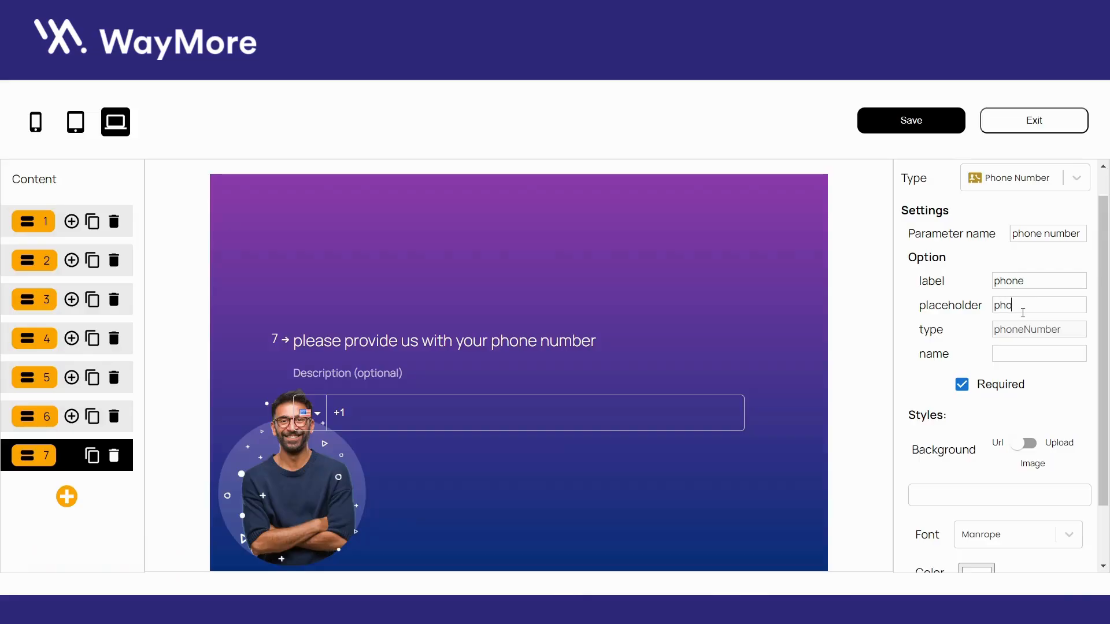
text(nephone)
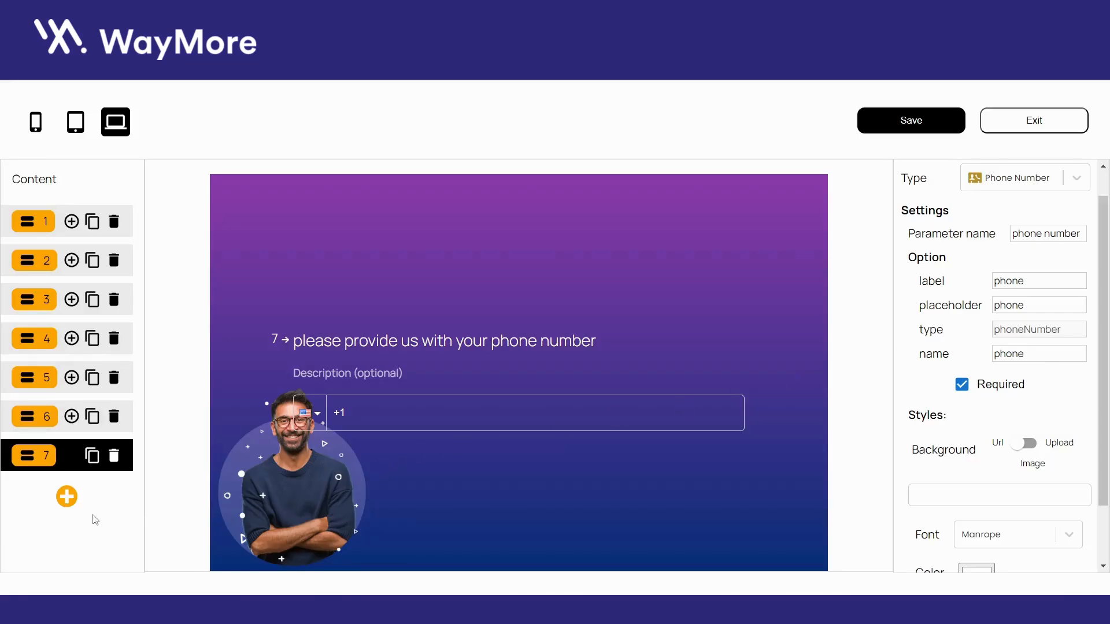
Step: Add an eighth question of the Multi Input type with the question text "test"
click(71, 505)
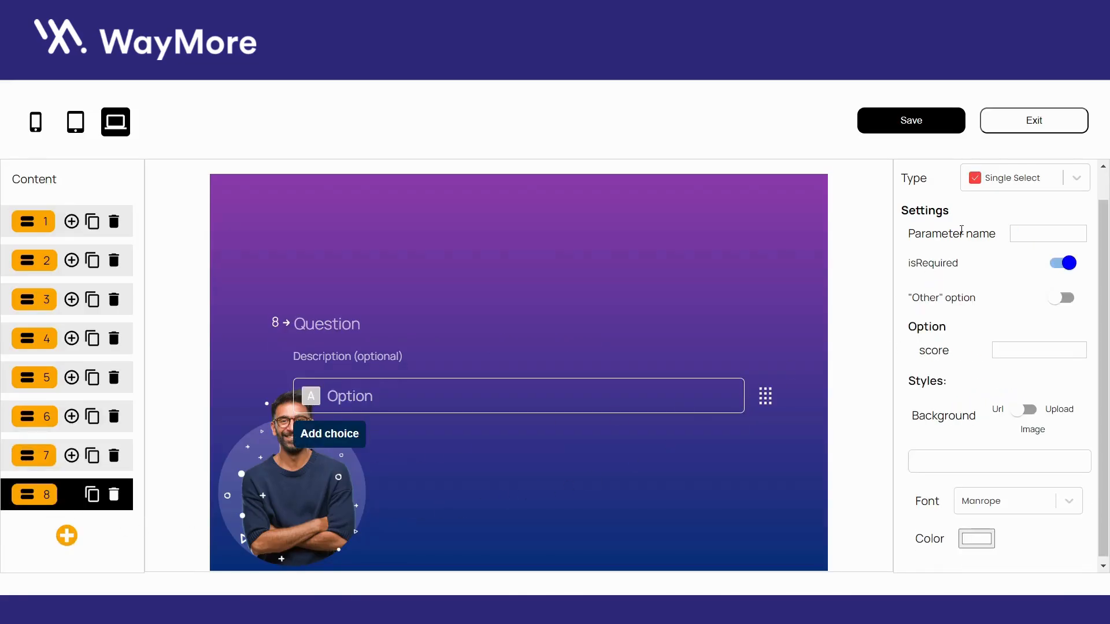
click(1077, 178)
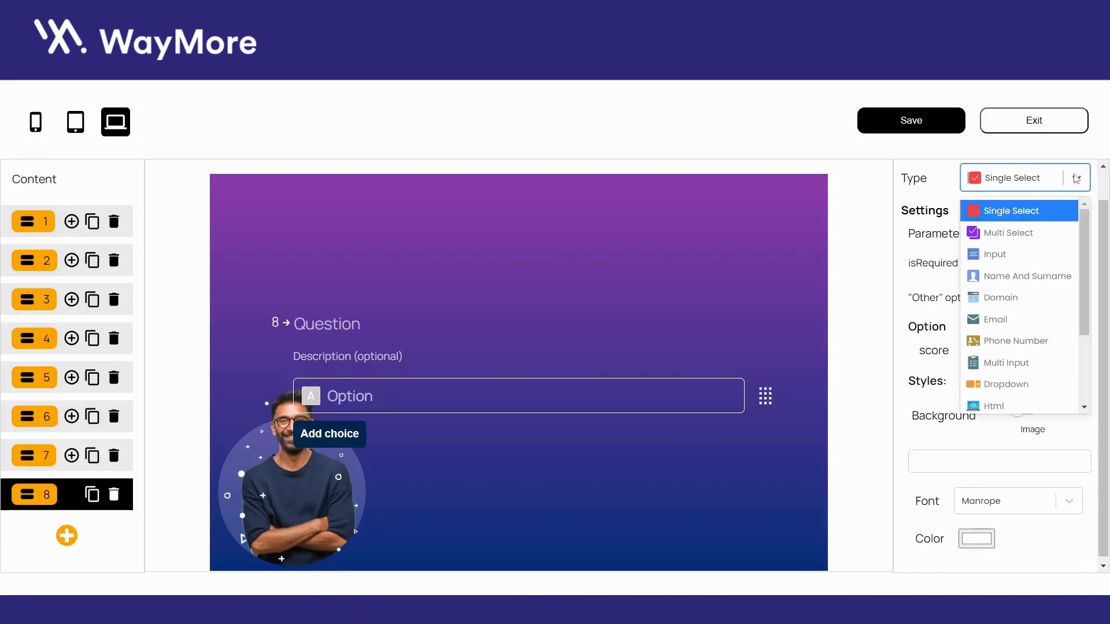
click(1009, 364)
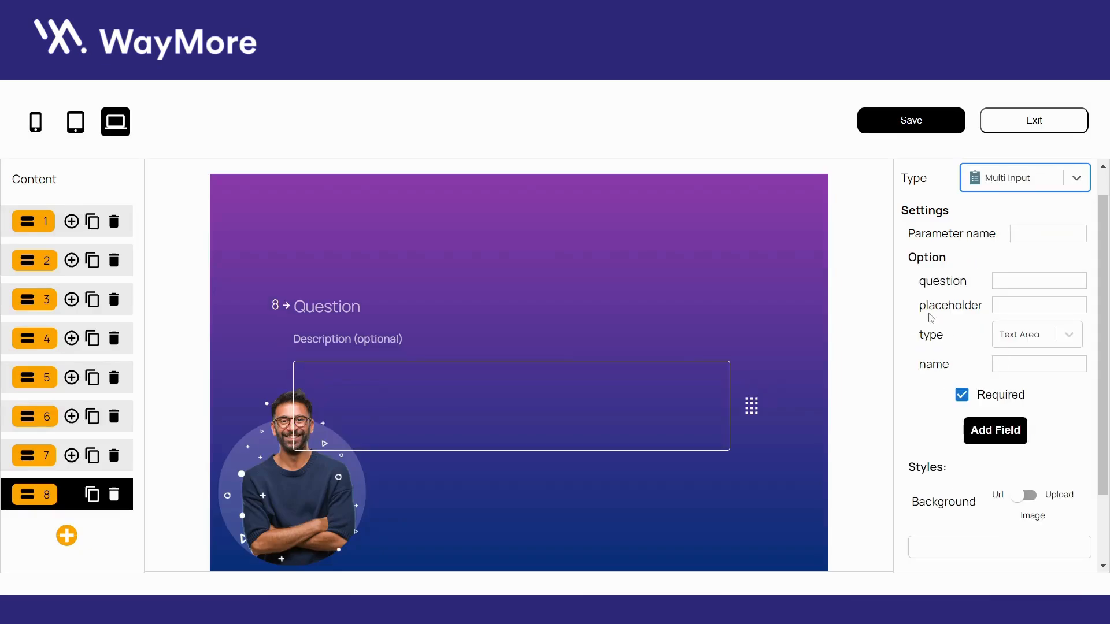
click(395, 312)
text(test)
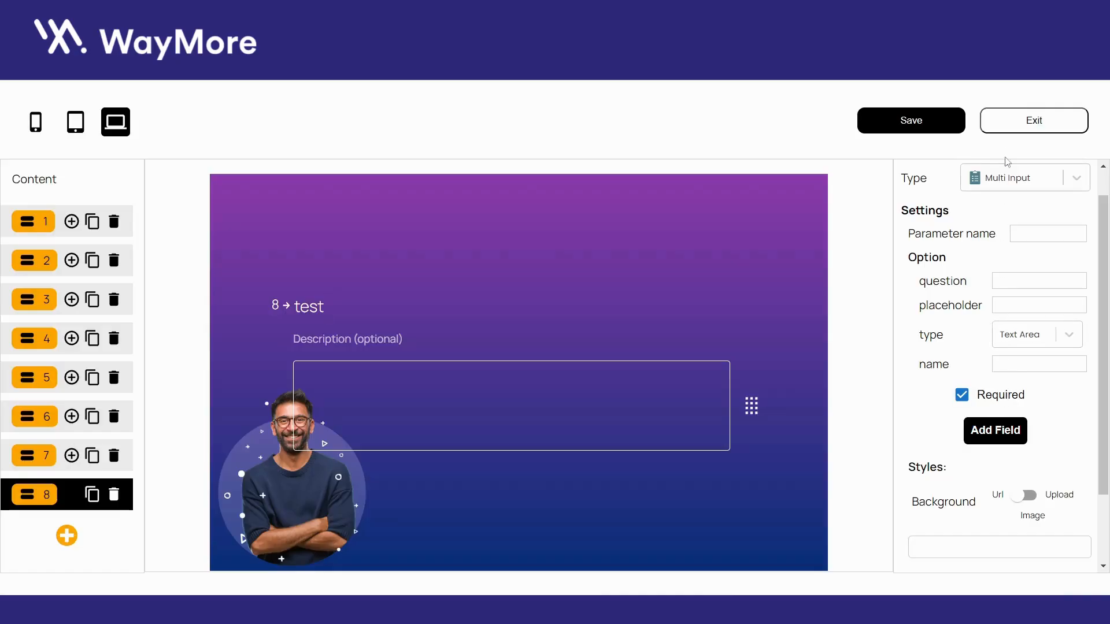
Step: Add a second field to question 8 and enter "did you like our product" as that field's question
click(1002, 429)
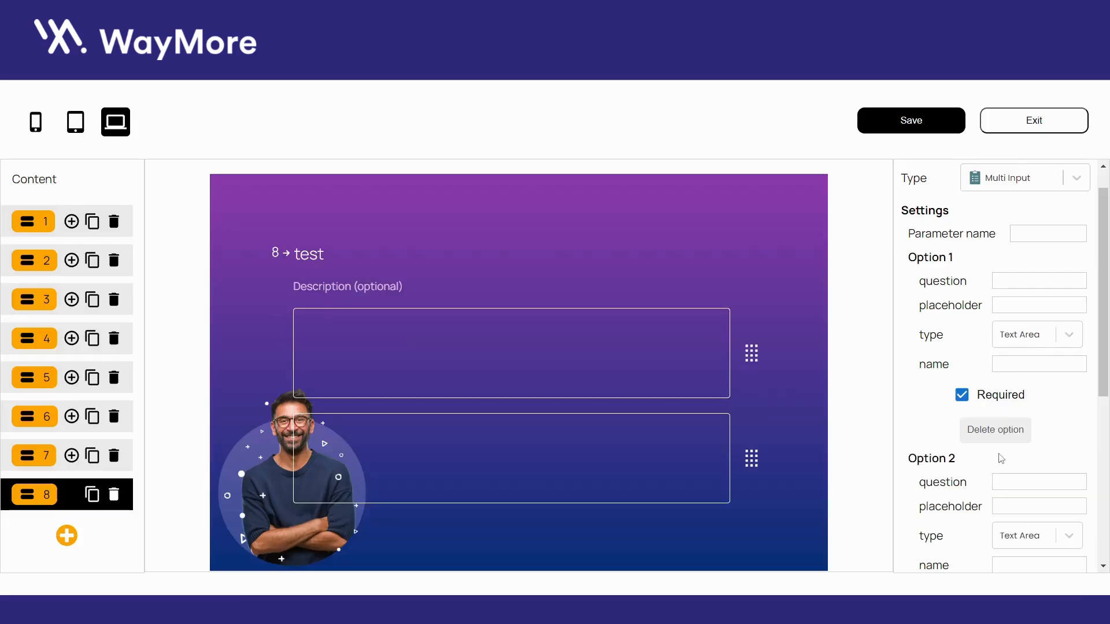
scroll(1001, 422, down, 1)
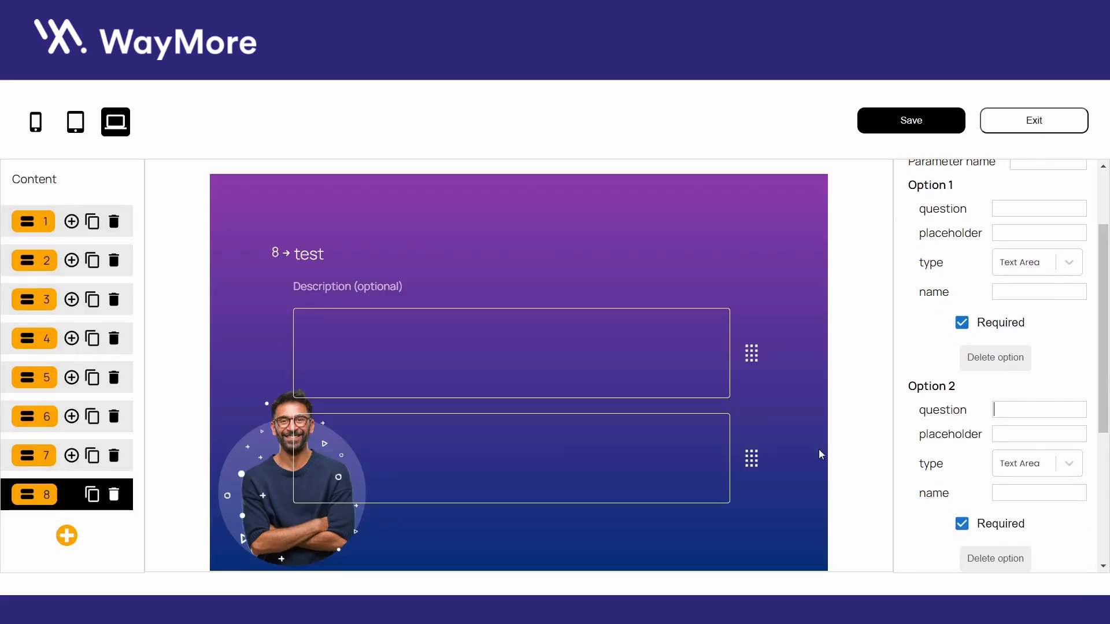
text(di)
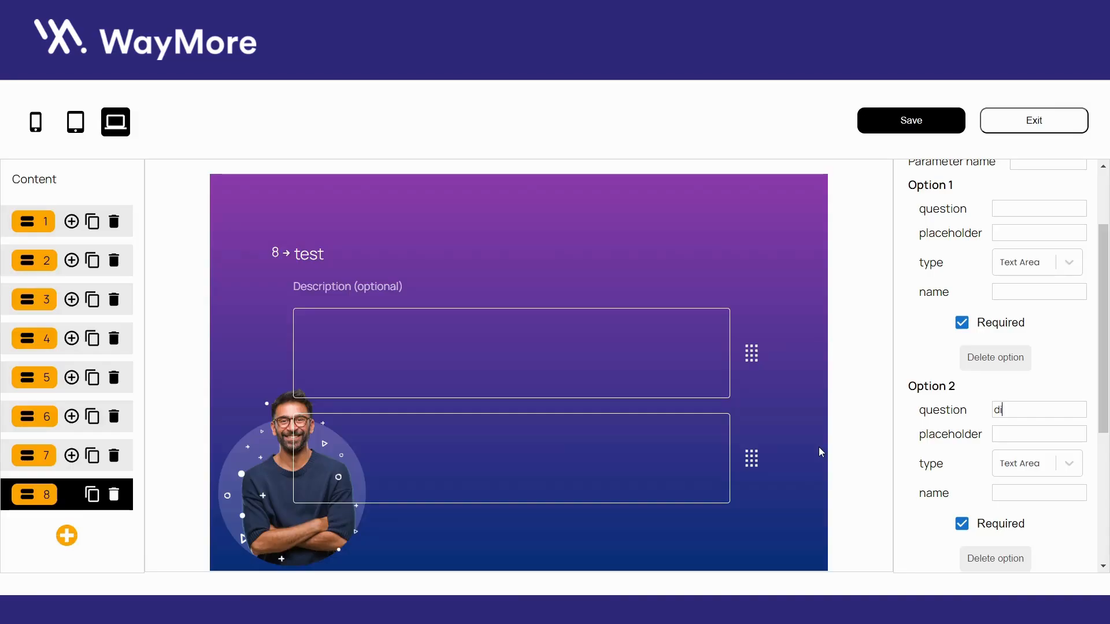
text(d you lik)
text(e o)
text(ur product)
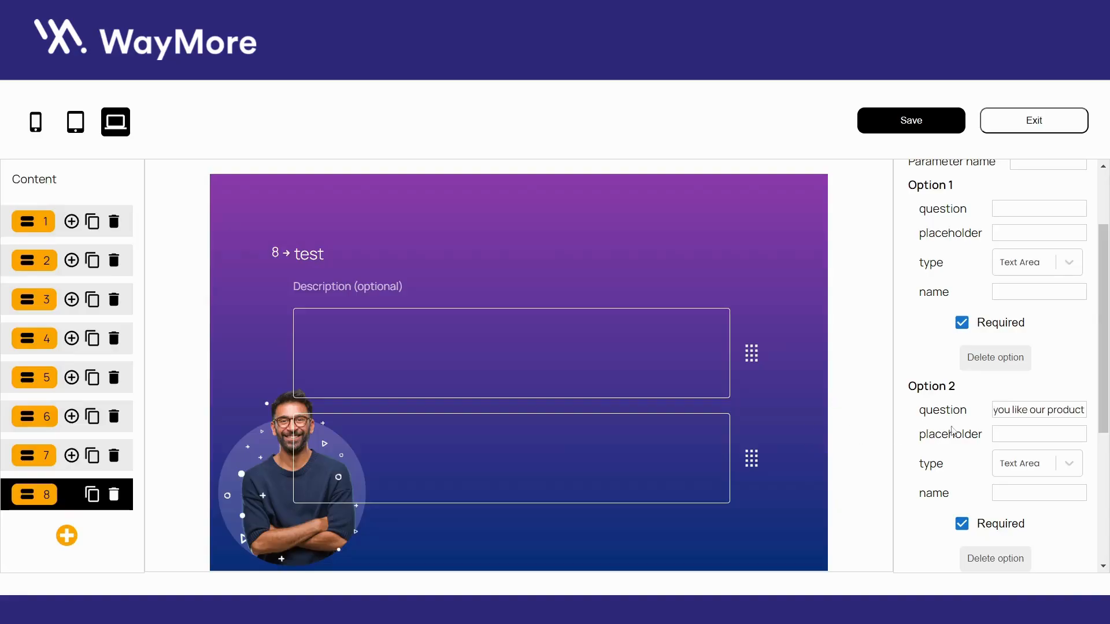
Step: Copy the second field's question text "did you like our product" into its placeholder
click(1024, 438)
triple_click(1036, 410)
key(ctrl+c)
click(1026, 436)
key(ctrl+v)
Step: Set the parameter name of question 8 to "evaluation"
scroll(1026, 428, up, 2)
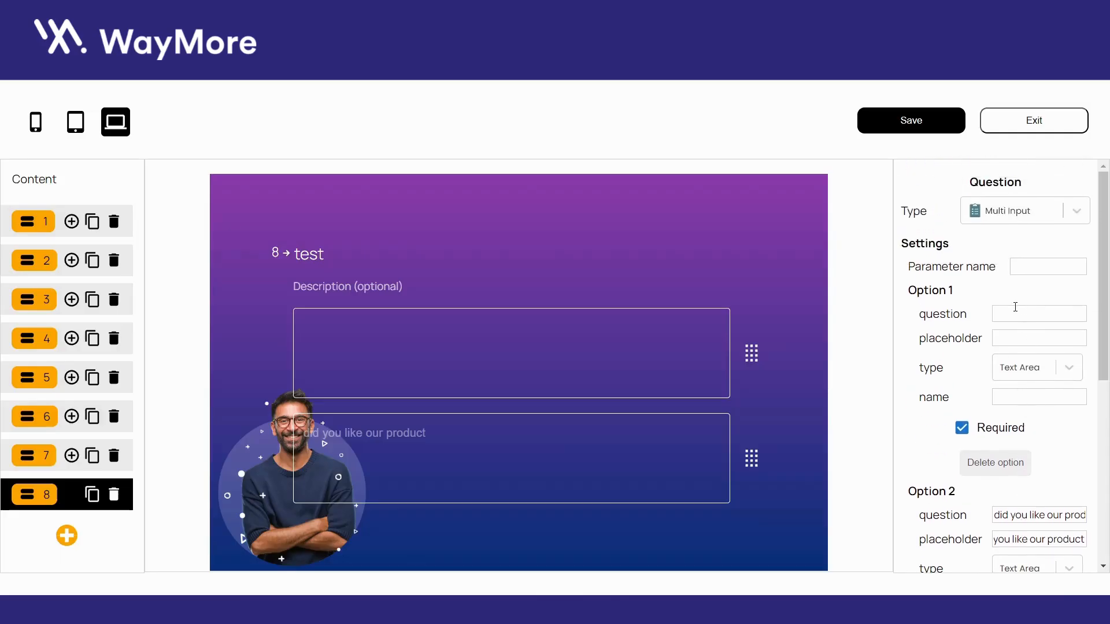
click(1049, 261)
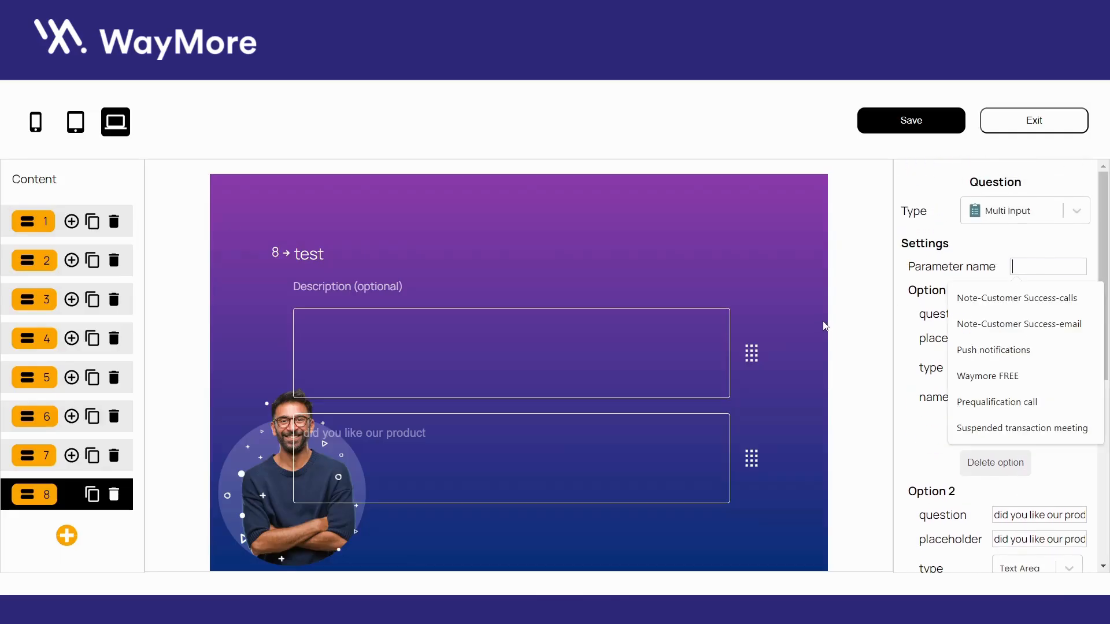
text(evalua)
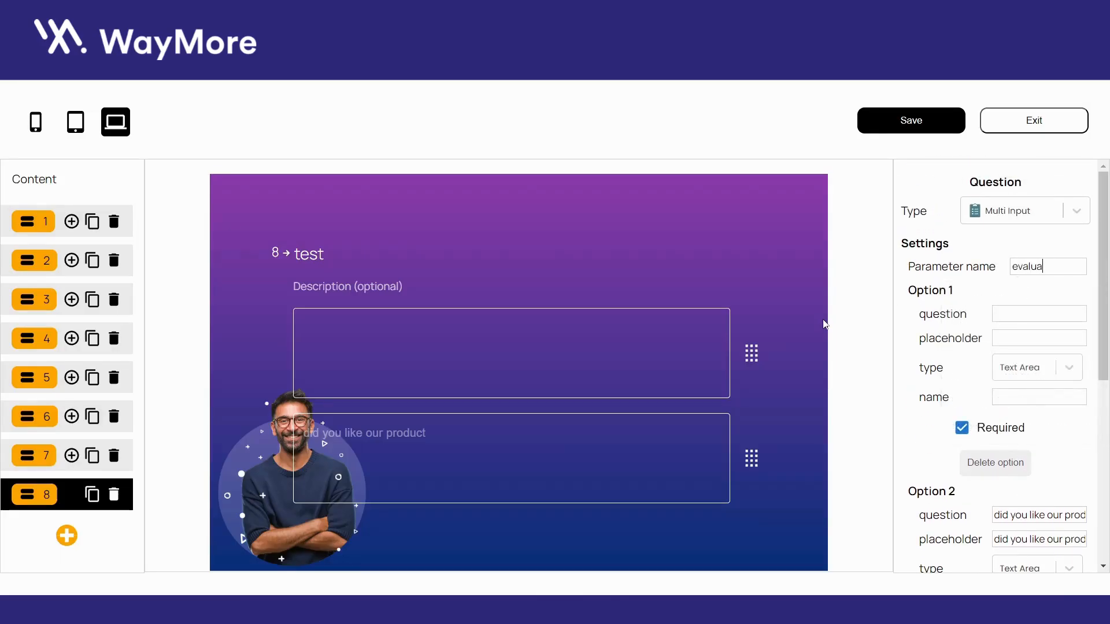
text(tion)
Step: Enter "did you receive on time our product" as the question of the first field in question 8
click(997, 314)
text(did you l)
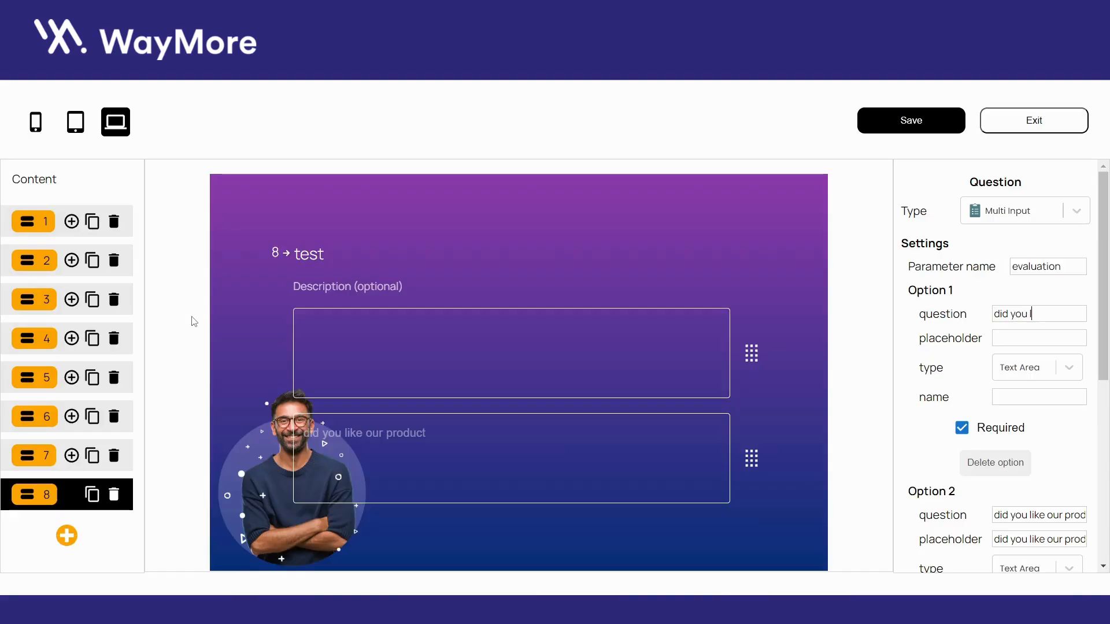
text( receive on t)
text(ime)
text( our)
text( product)
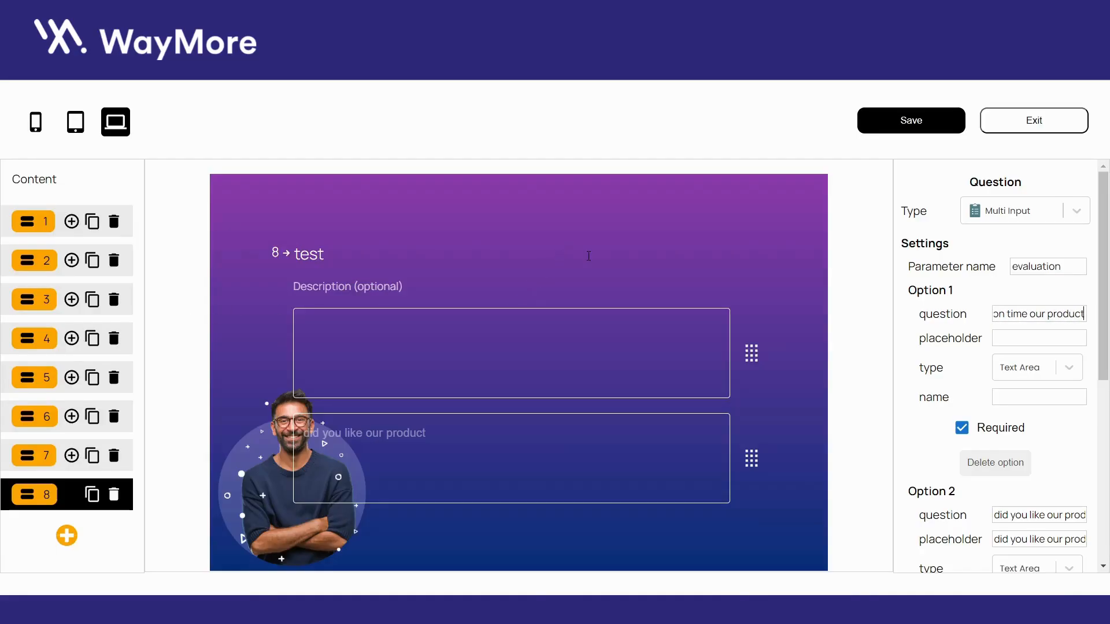
click(761, 280)
Step: Try to add a ninth question to the form and check the fields of question 8 for missing entries
scroll(1037, 426, down, 5)
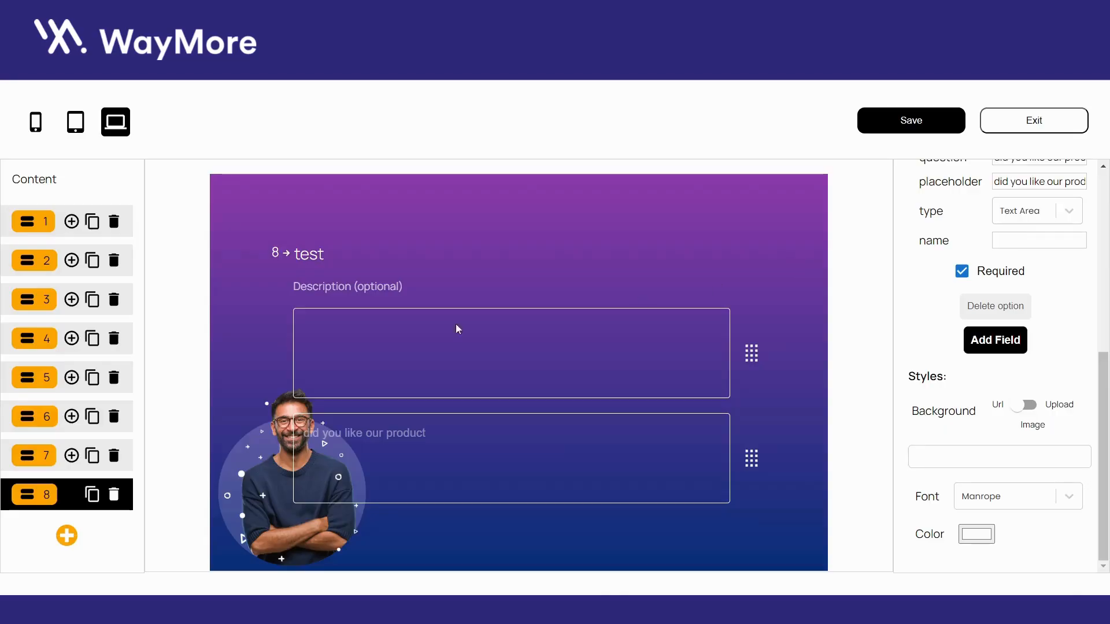
click(72, 547)
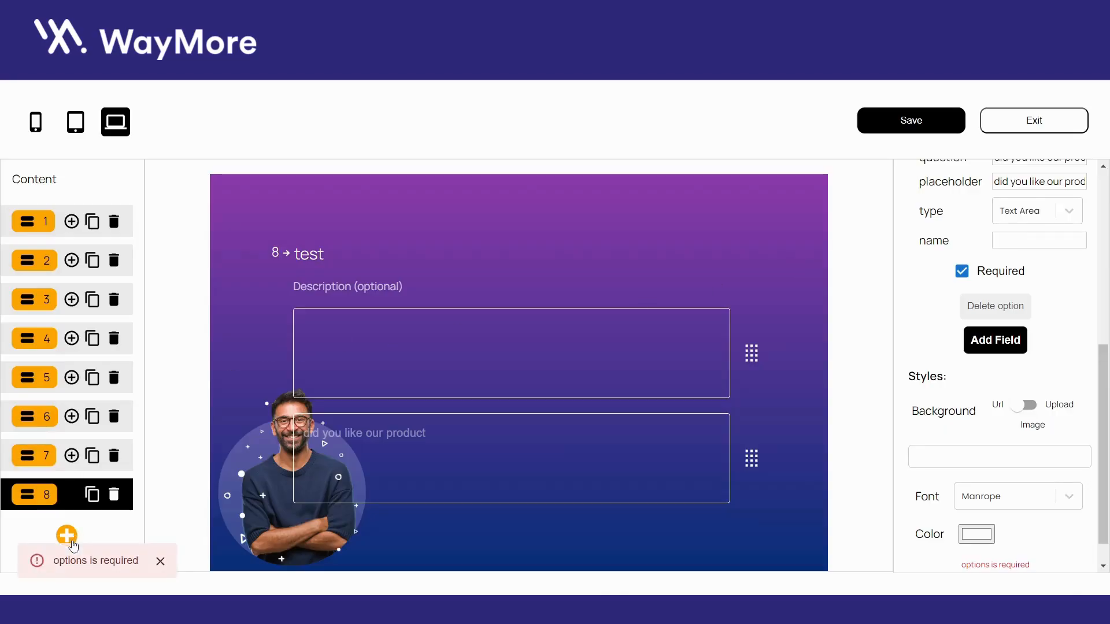
scroll(1009, 399, up, 2)
scroll(1010, 379, up, 3)
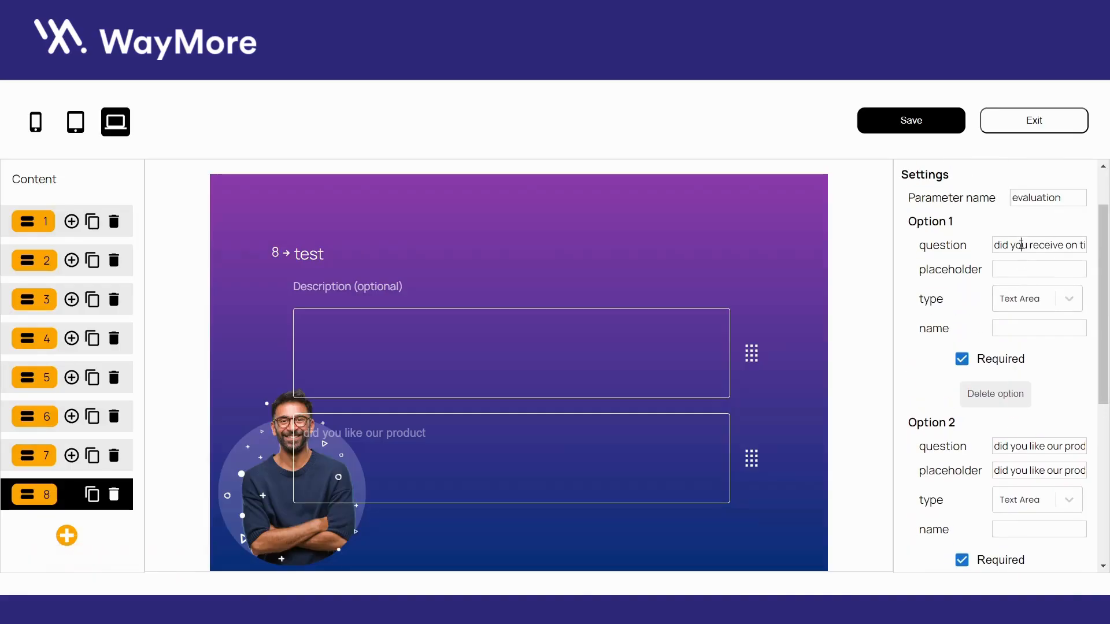
Step: Paste "did you like our product" as the placeholder of the first field in question 8
triple_click(1021, 245)
click(1022, 245)
key(ctrl+v)
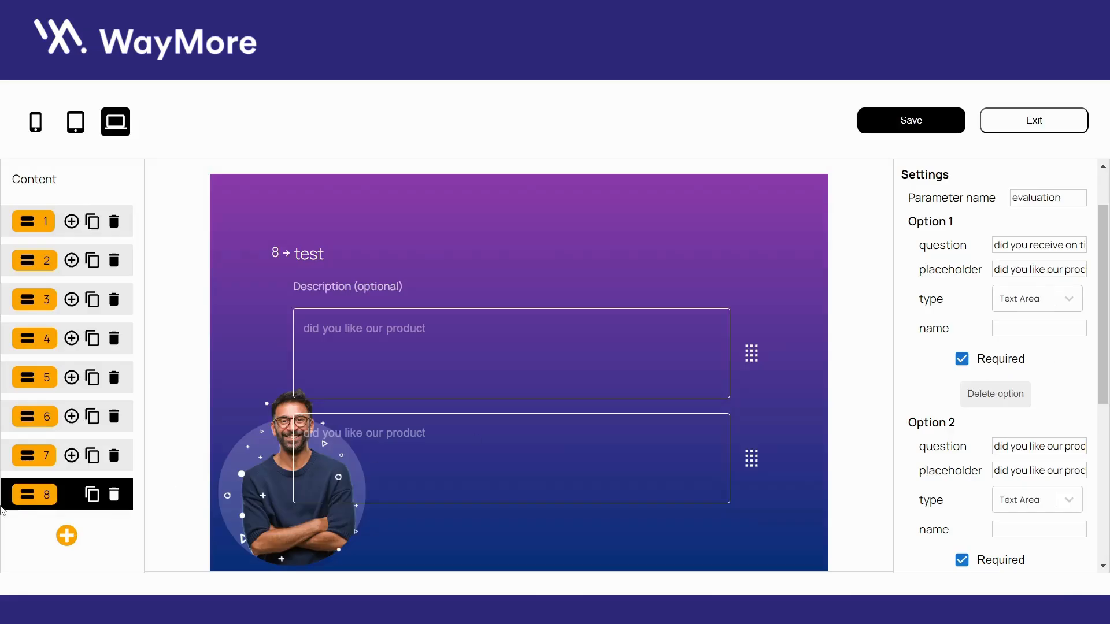
Step: Try again to add a ninth question and check which entries both fields of question 8 still lack
click(67, 535)
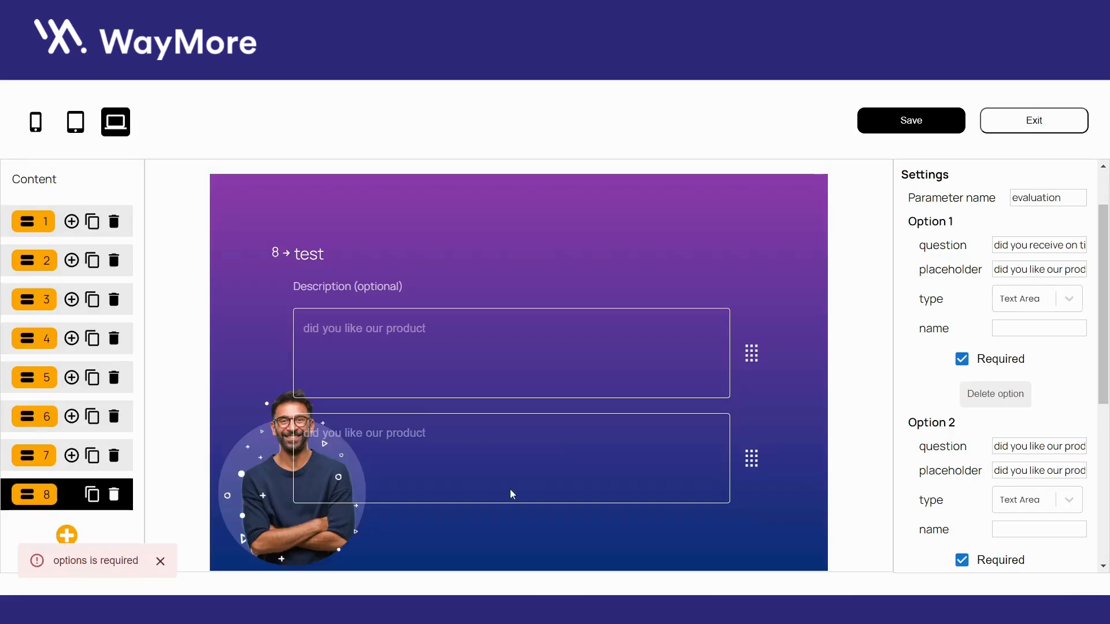
scroll(1022, 343, down, 2)
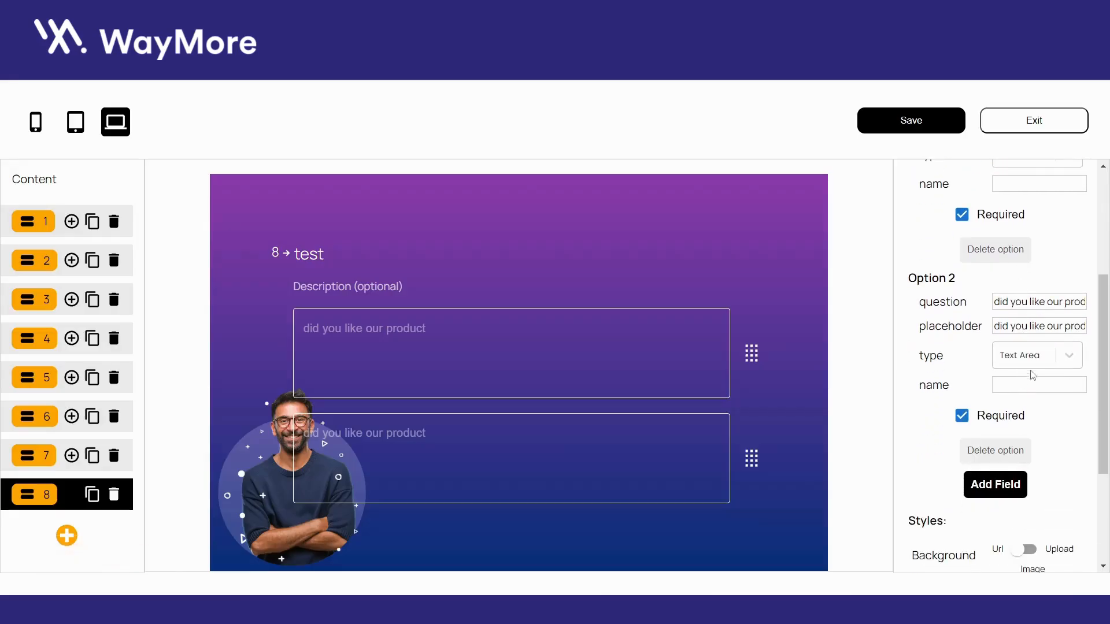
scroll(1023, 386, down, 3)
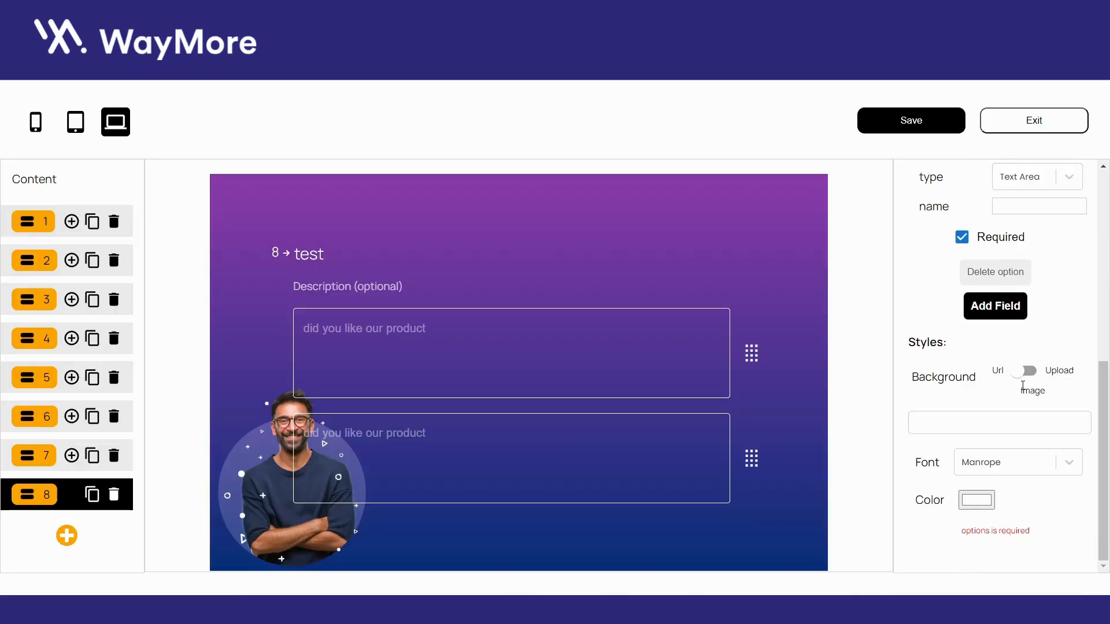
Step: Set the name of both the first and second fields in question 8 to "question"
scroll(1023, 386, up, 6)
click(1025, 367)
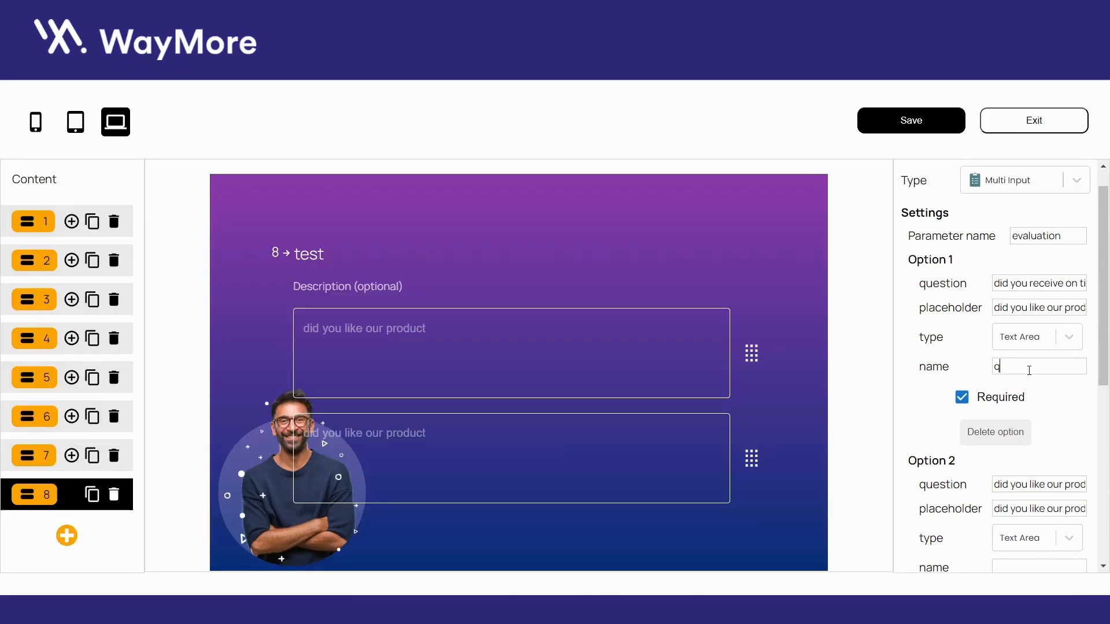
text(question)
scroll(1036, 417, down, 3)
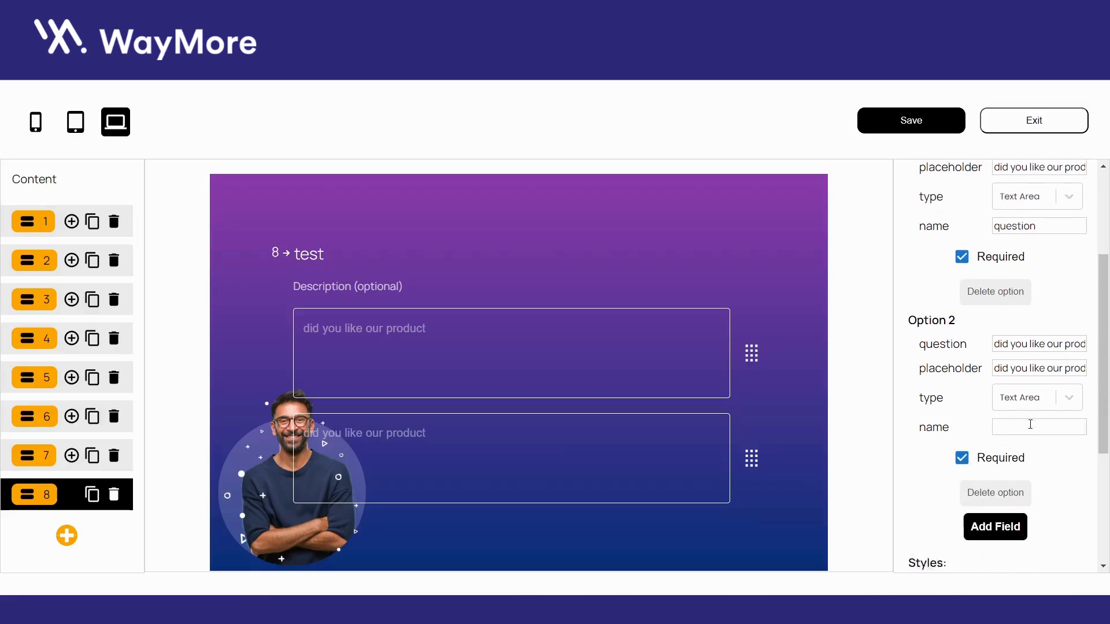
click(1021, 425)
text(ques)
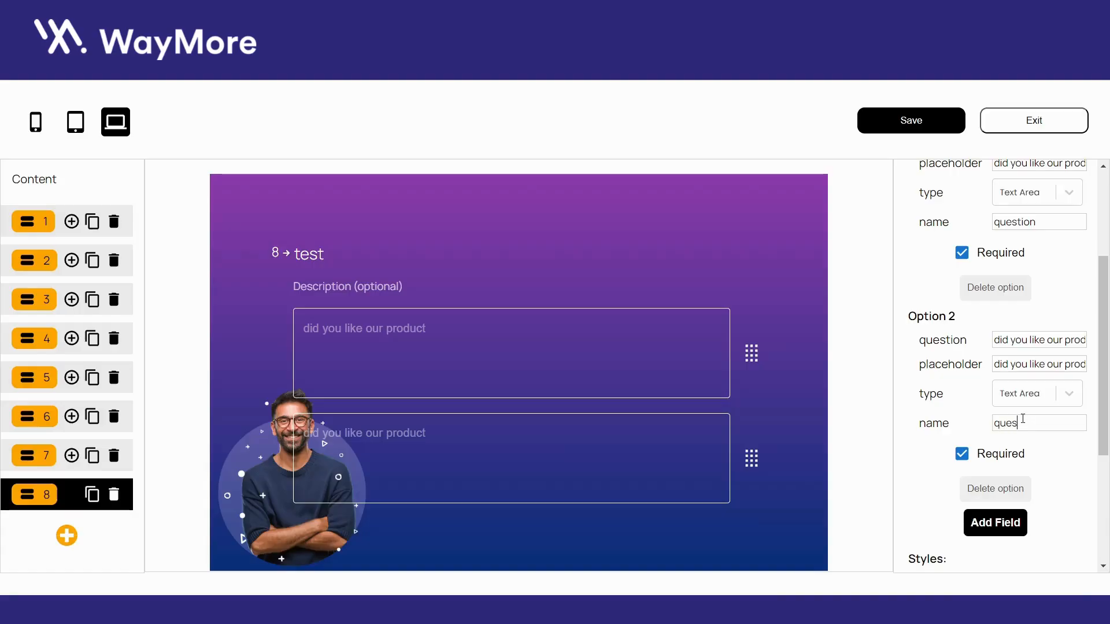
text(tion)
scroll(1056, 458, down, 4)
scroll(1038, 454, up, 2)
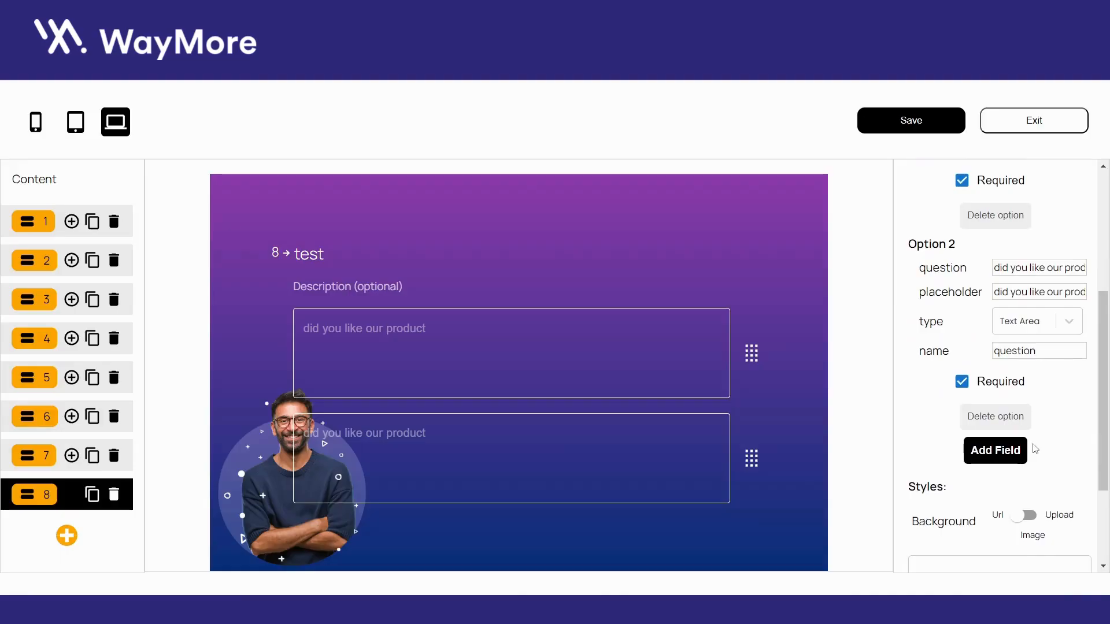
Step: Add a ninth question of the Dropdown type to the form
click(67, 535)
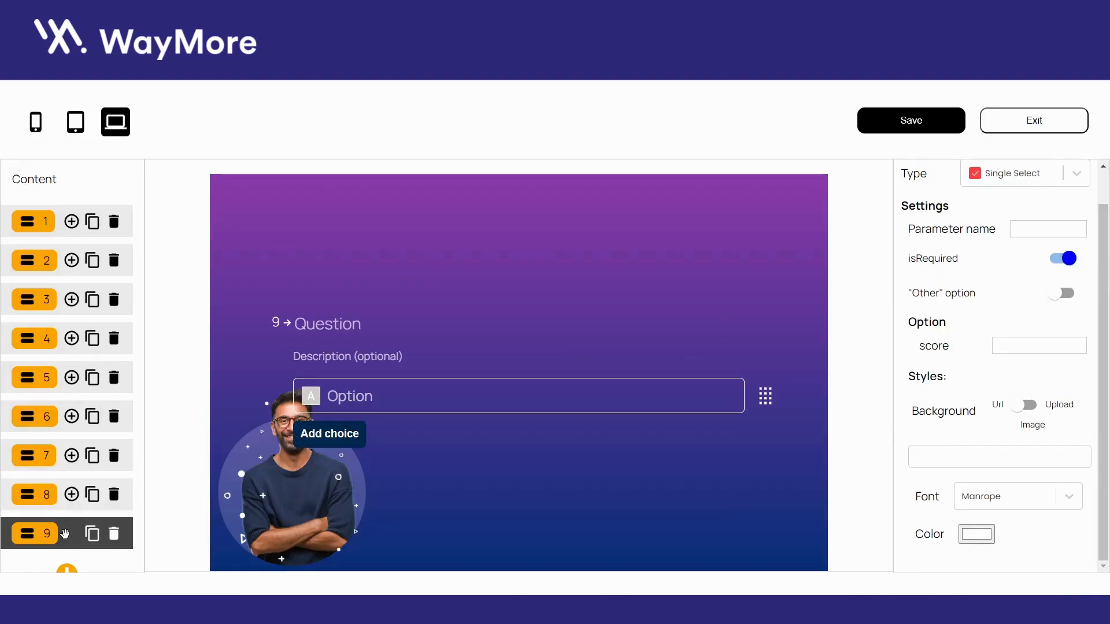
click(1077, 174)
click(1006, 379)
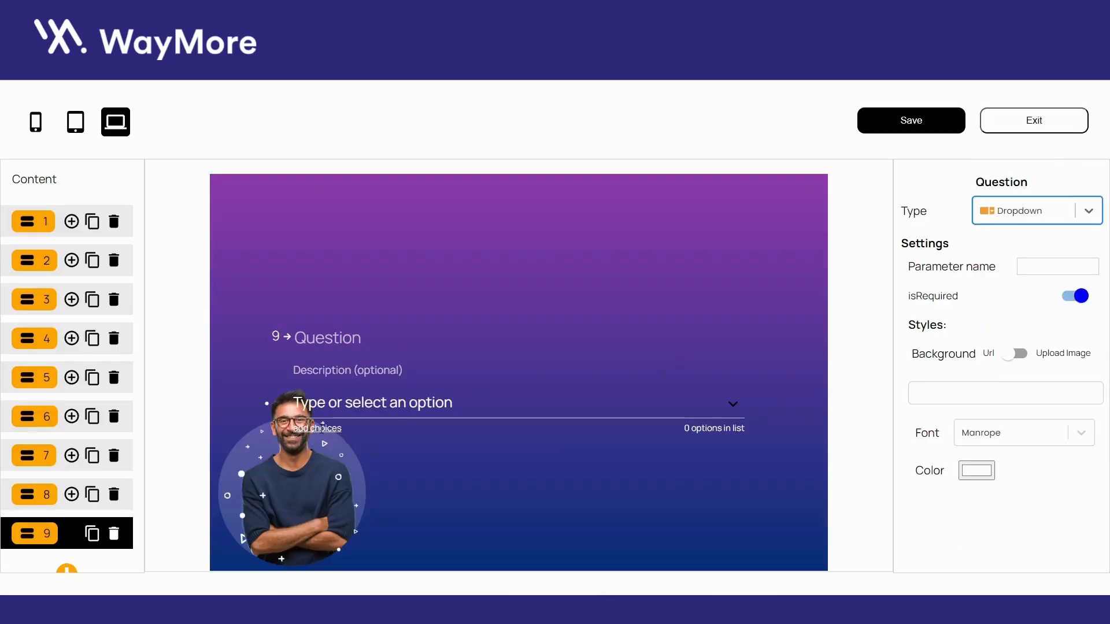
Step: Add the choices "yes", "no" and "maybe" to the dropdown of question 9 and save them
click(318, 428)
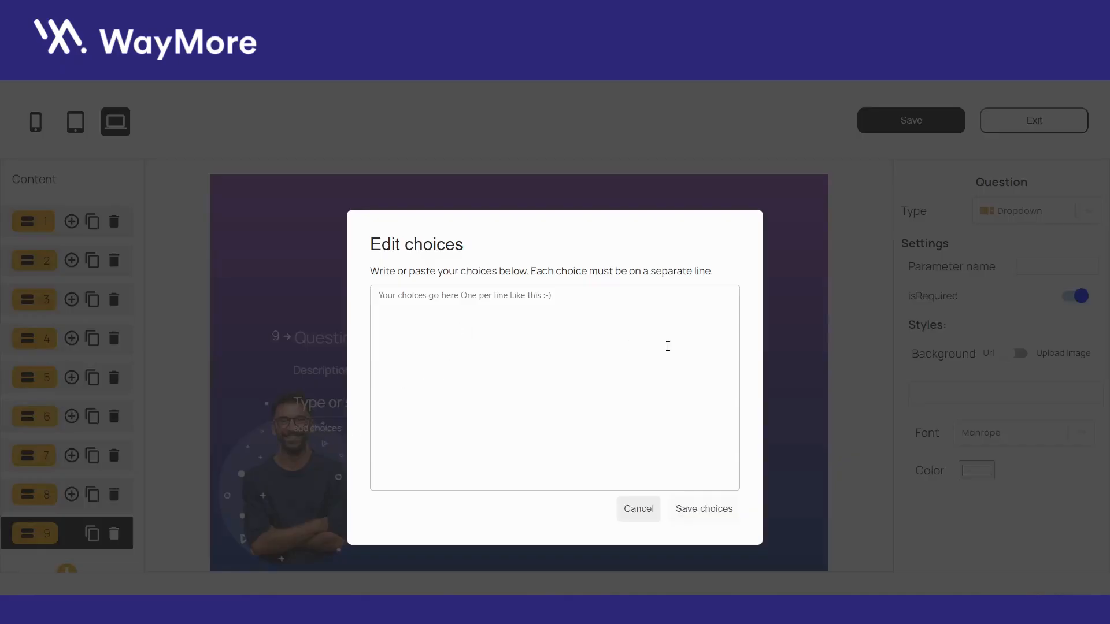
text(yes)
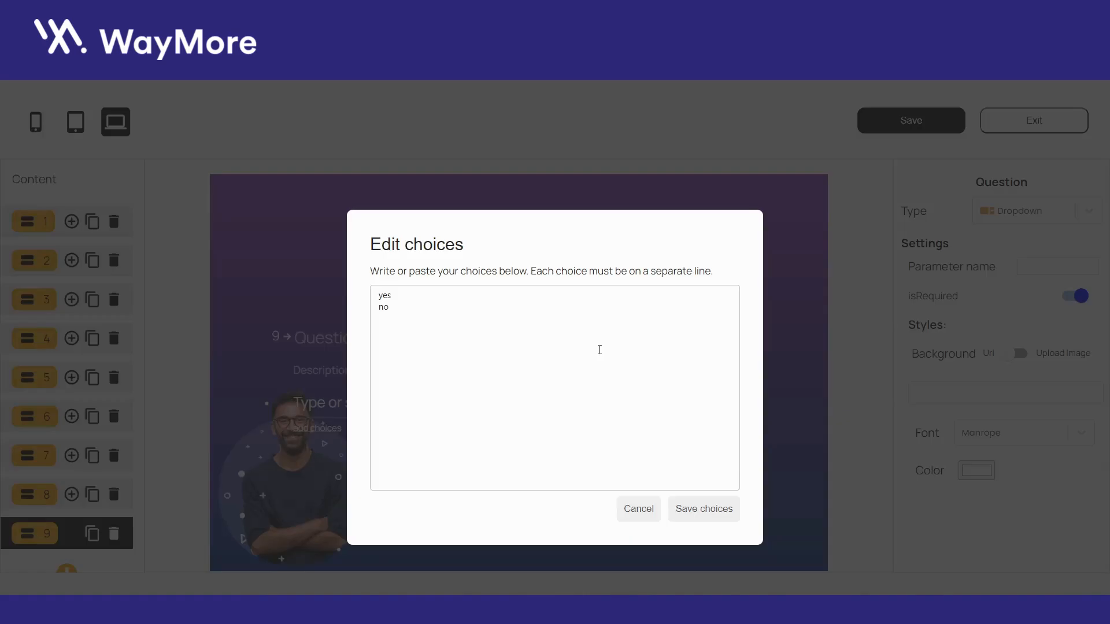
text(aybe)
click(701, 509)
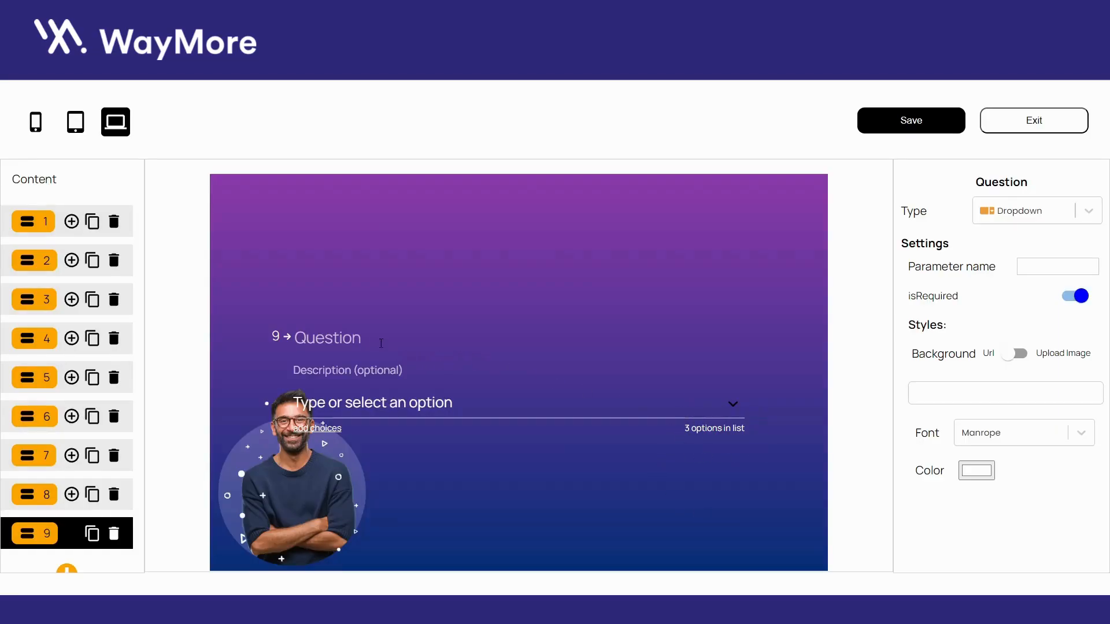
Step: Enter "test" as both the question text and the parameter name of question 9
click(412, 337)
text(test)
click(1040, 265)
text(tes)
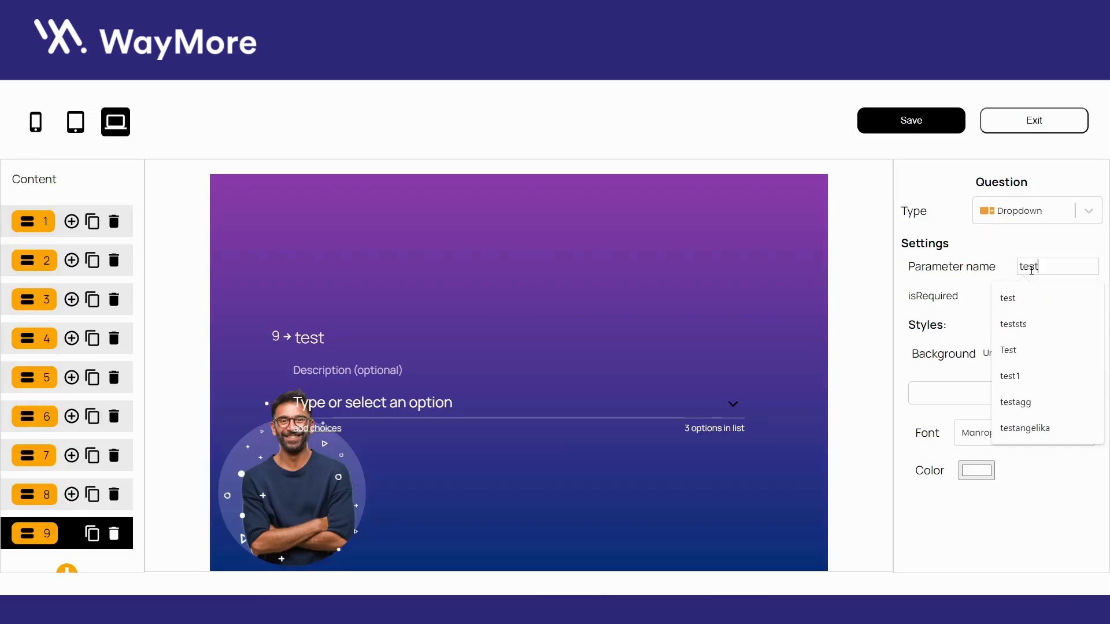
text(t)
click(994, 533)
Step: Add a tenth question of the Html type and switch its background source to Upload Image
scroll(71, 519, down, 1)
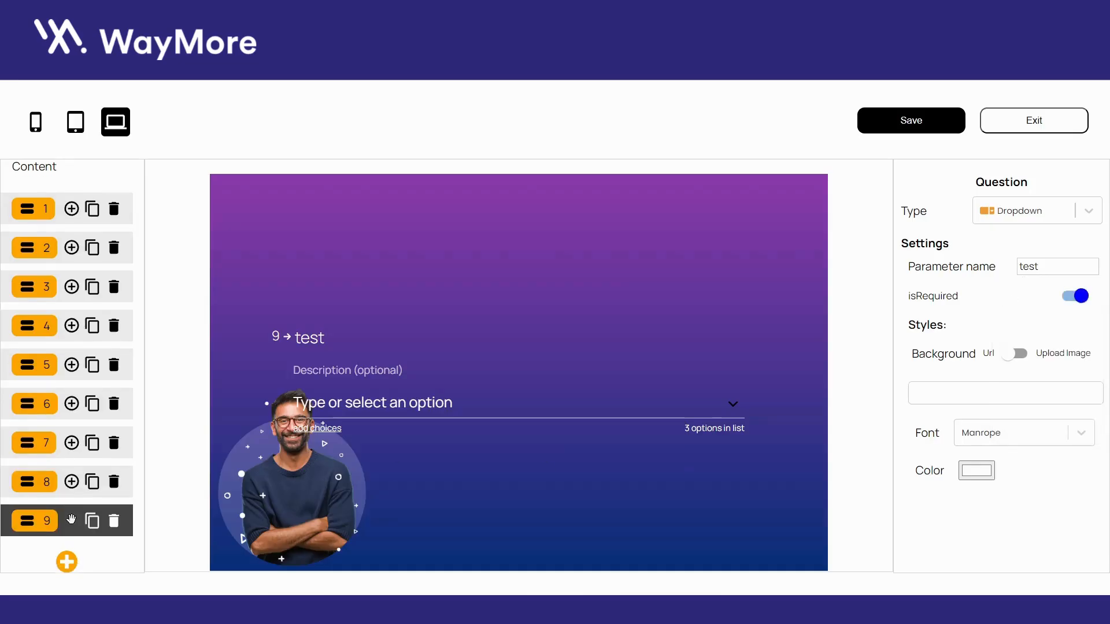
click(67, 561)
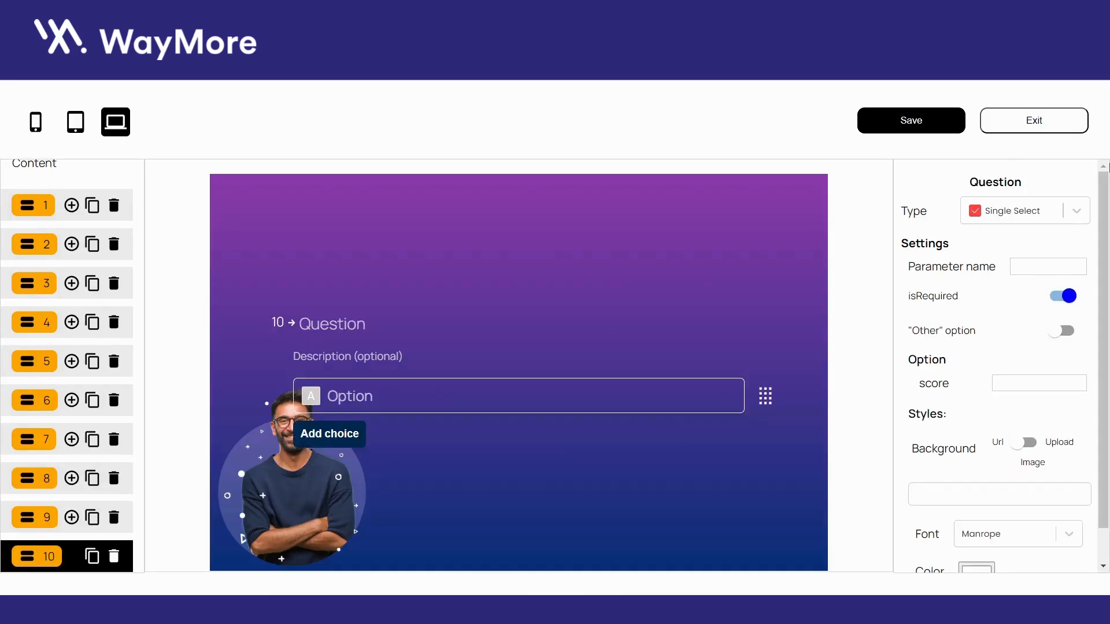
click(1018, 210)
scroll(1033, 327, down, 1)
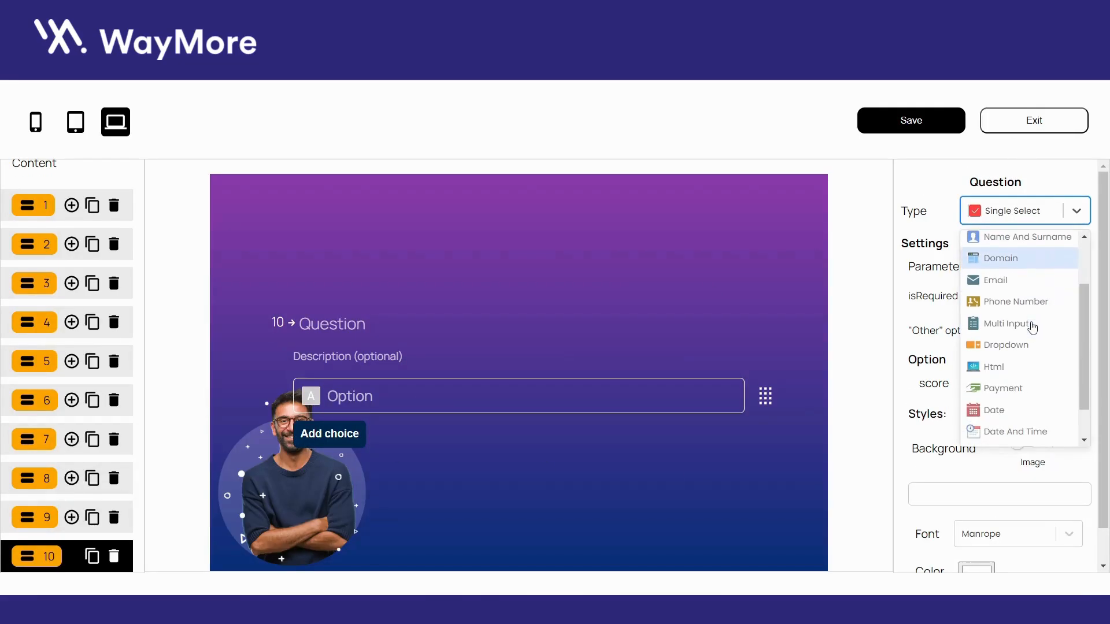
click(1005, 366)
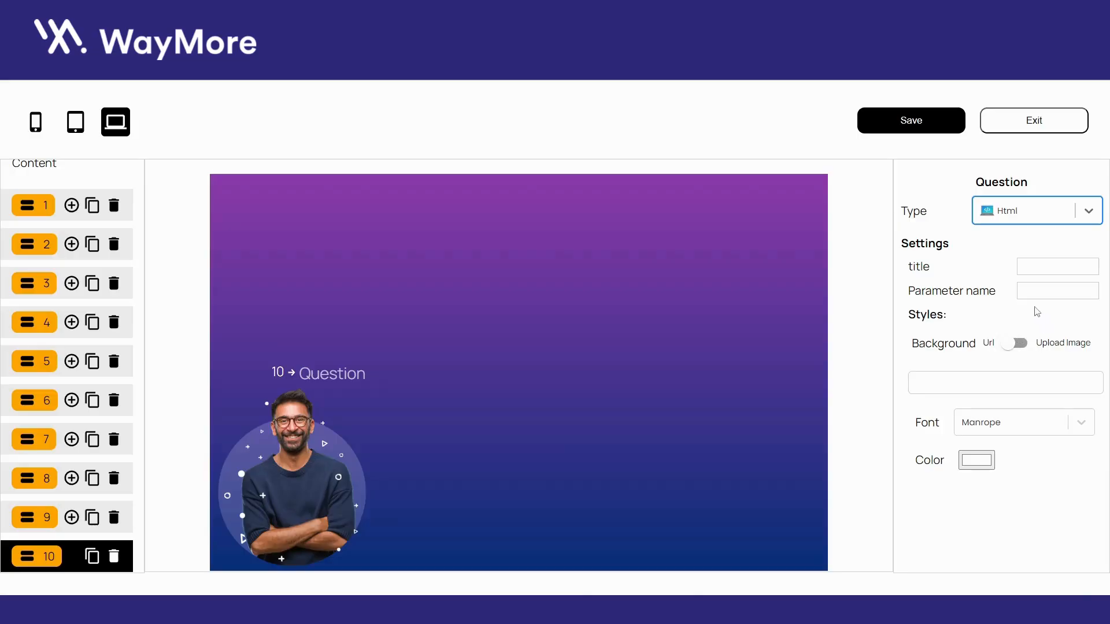
click(1013, 347)
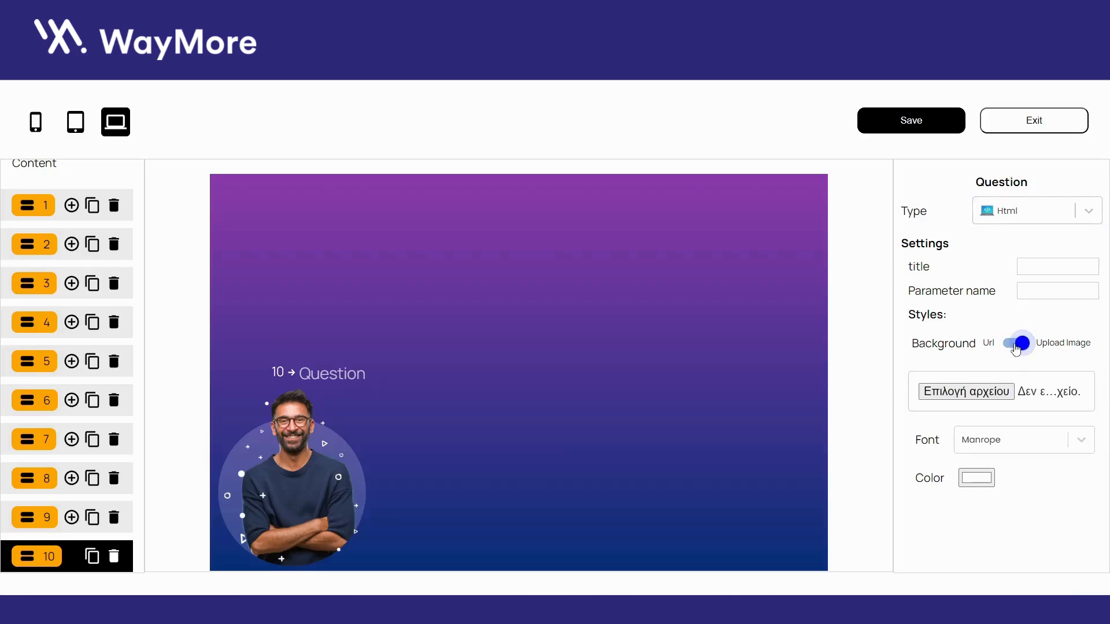
Step: Upload the image file eikona.jpg as the background of question 10
click(993, 393)
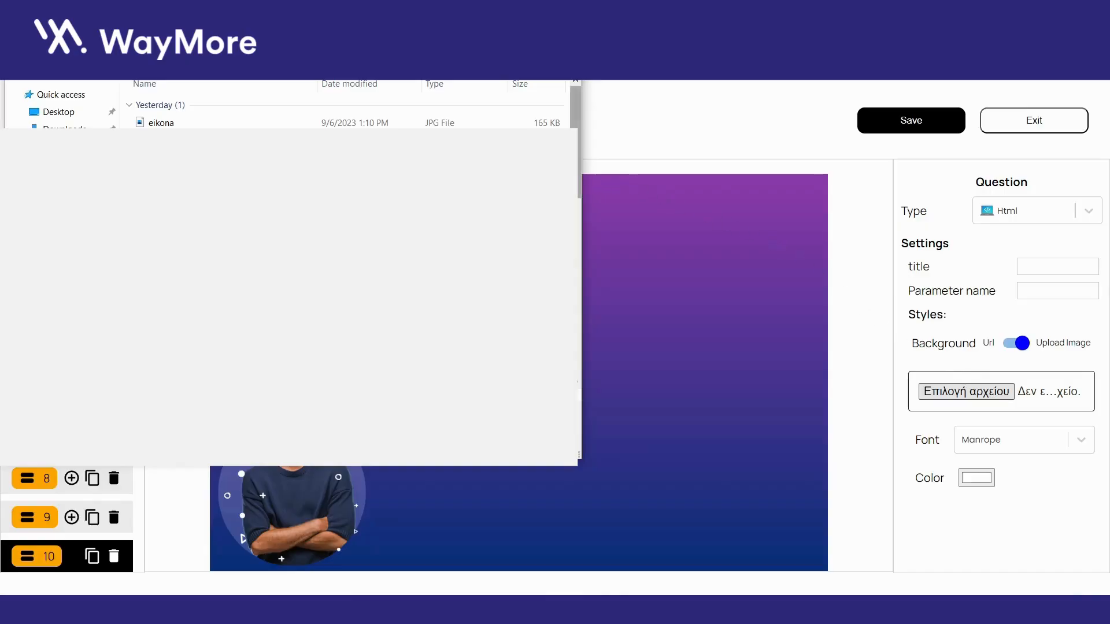
click(250, 123)
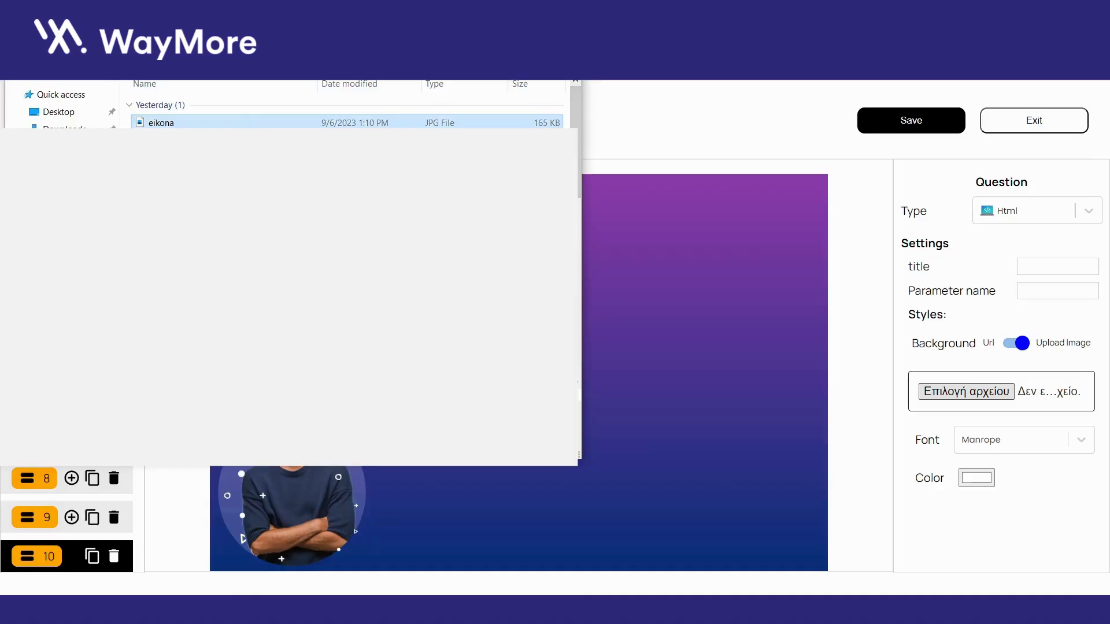
click(500, 432)
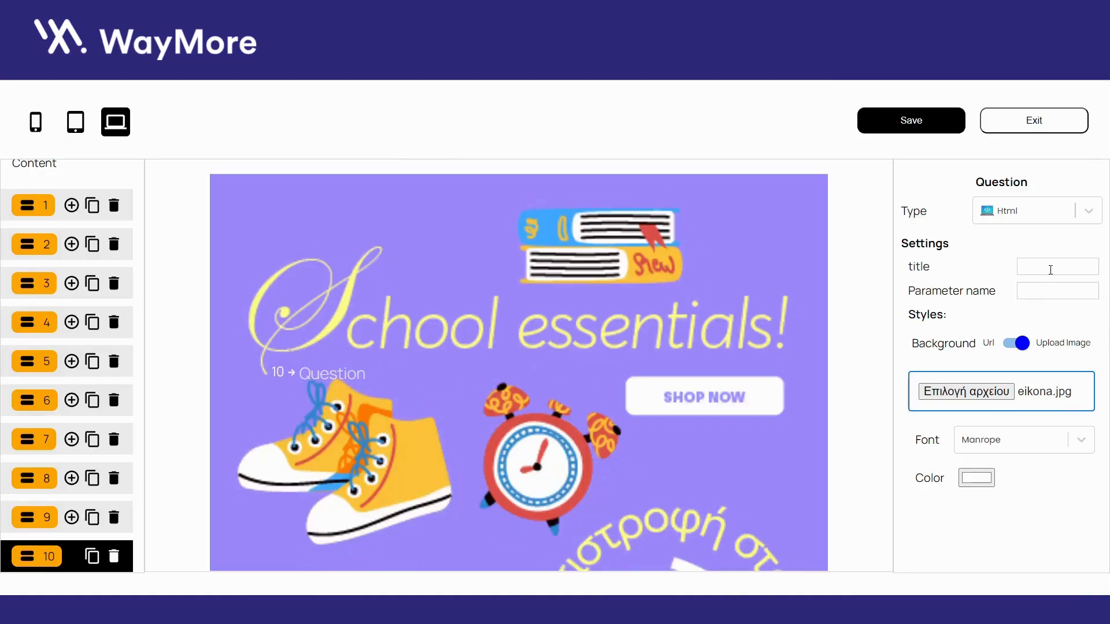
Step: Enter "image" as both the title and the parameter name of question 10
click(1050, 270)
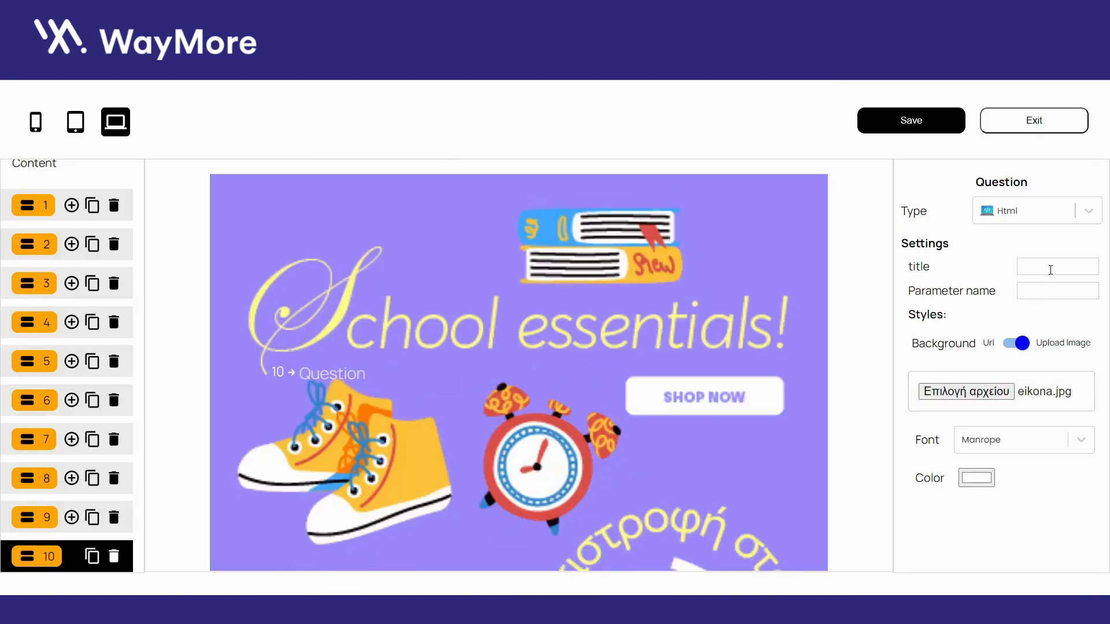
text(image)
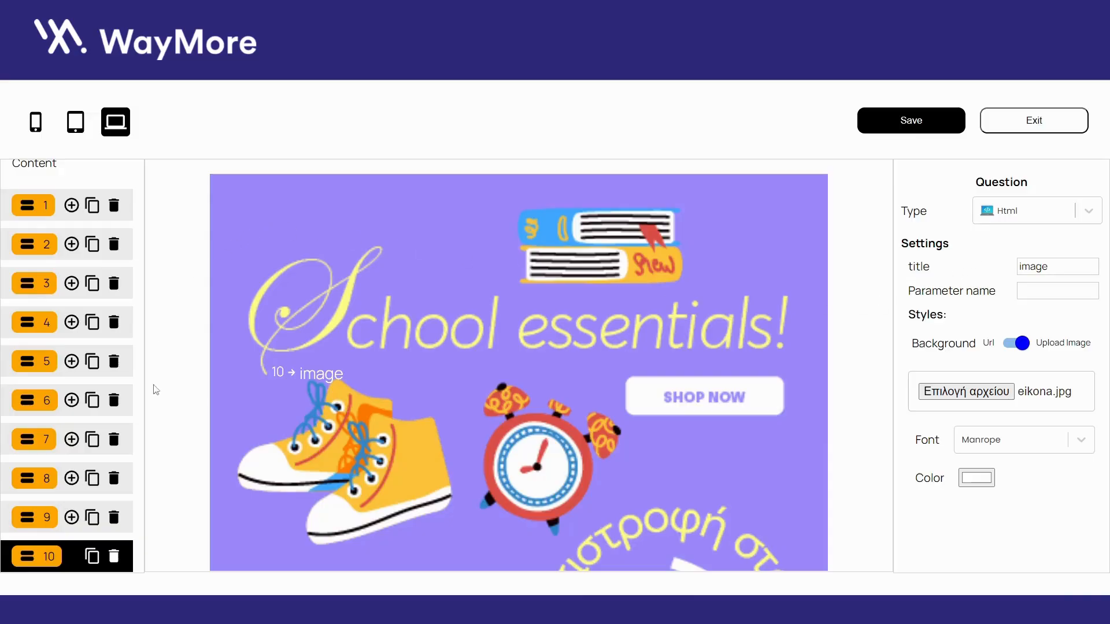
scroll(70, 520, down, 1)
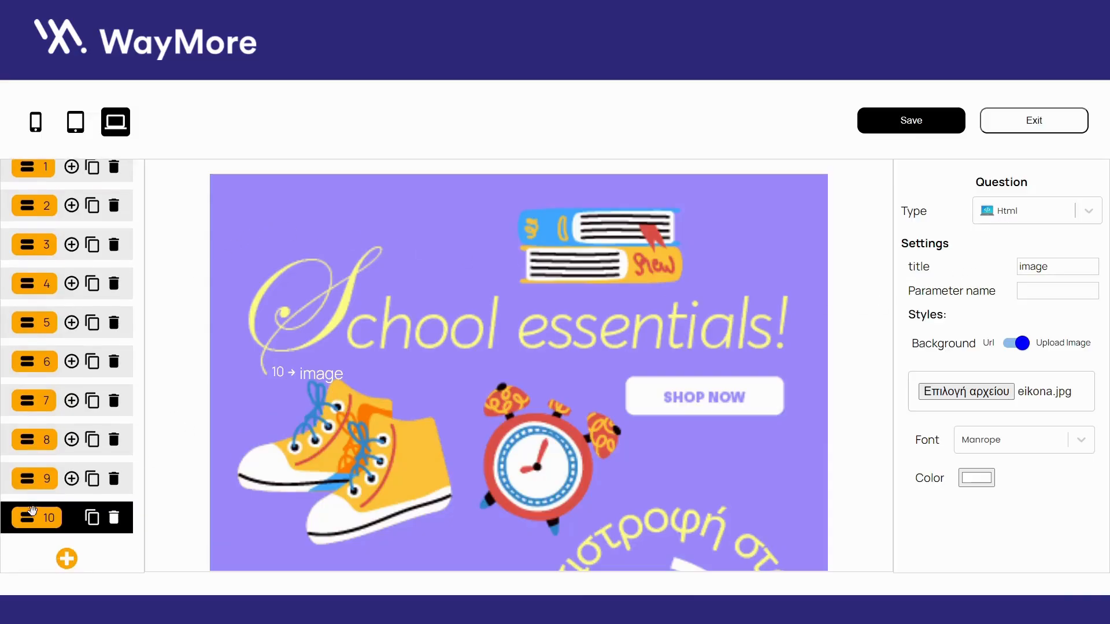
click(67, 559)
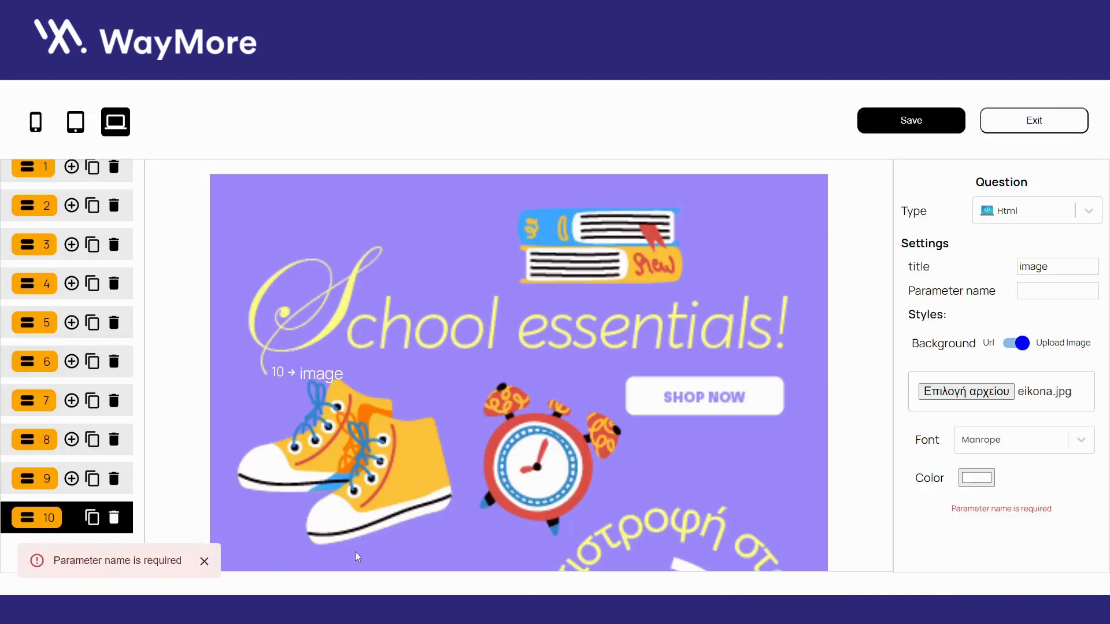
click(1020, 291)
text(i)
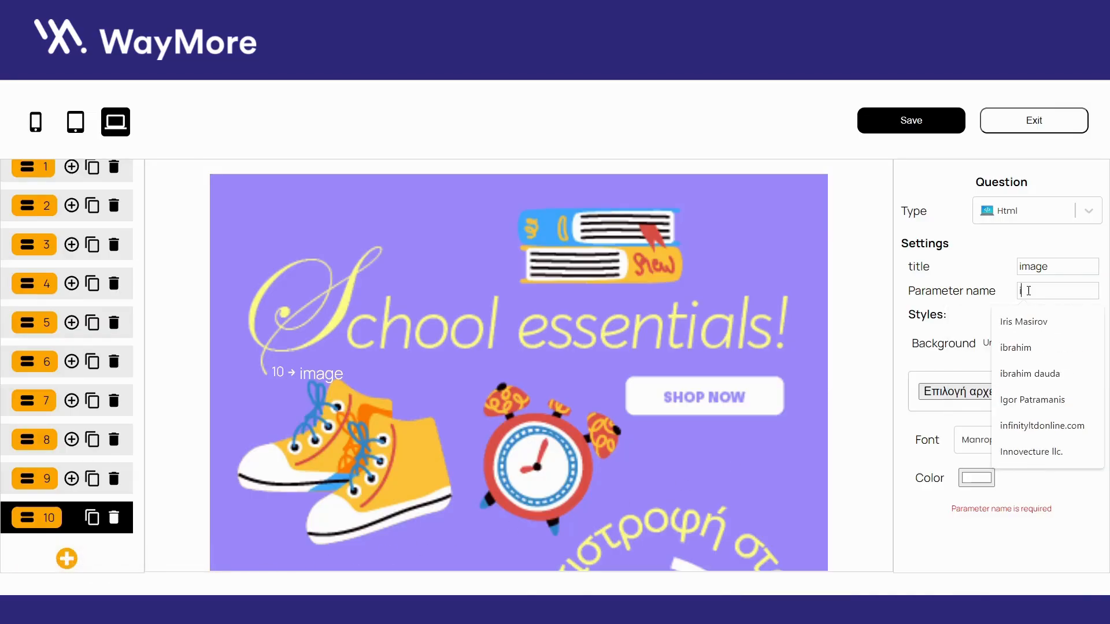
text(mage)
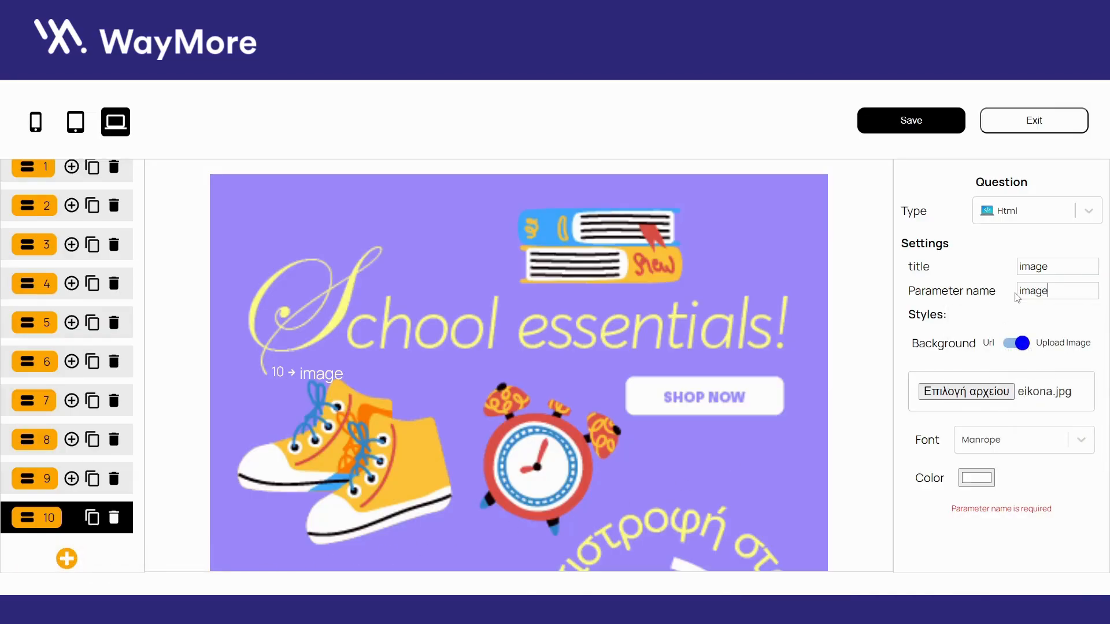
Step: Add an eleventh question of the Payment type and dismiss its payment details dialog without entering anything
click(67, 559)
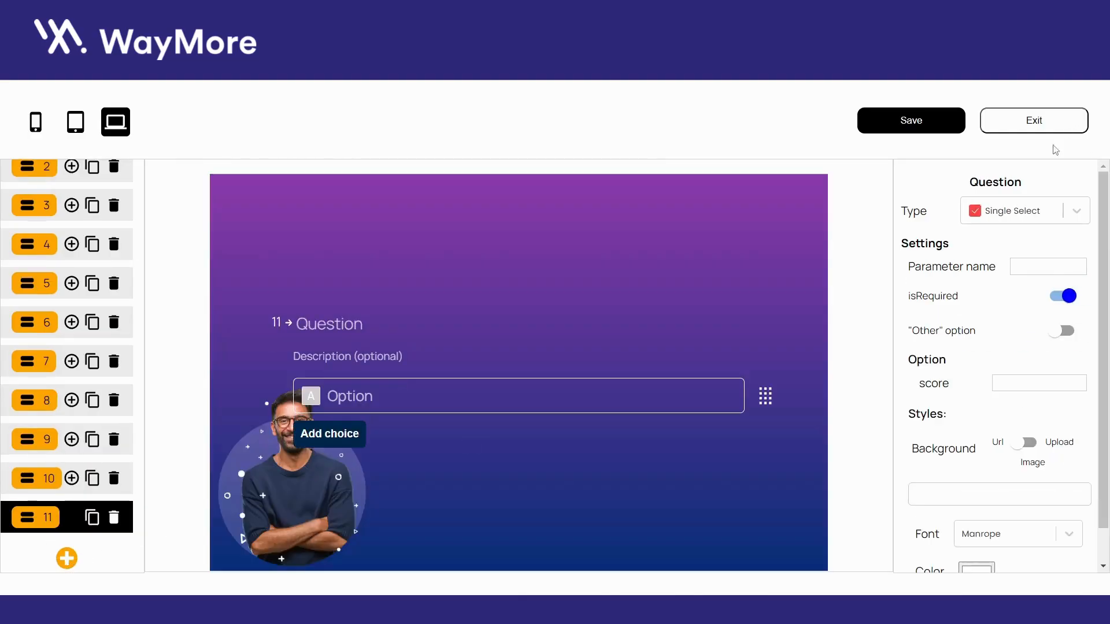
click(1084, 217)
scroll(1004, 338, down, 2)
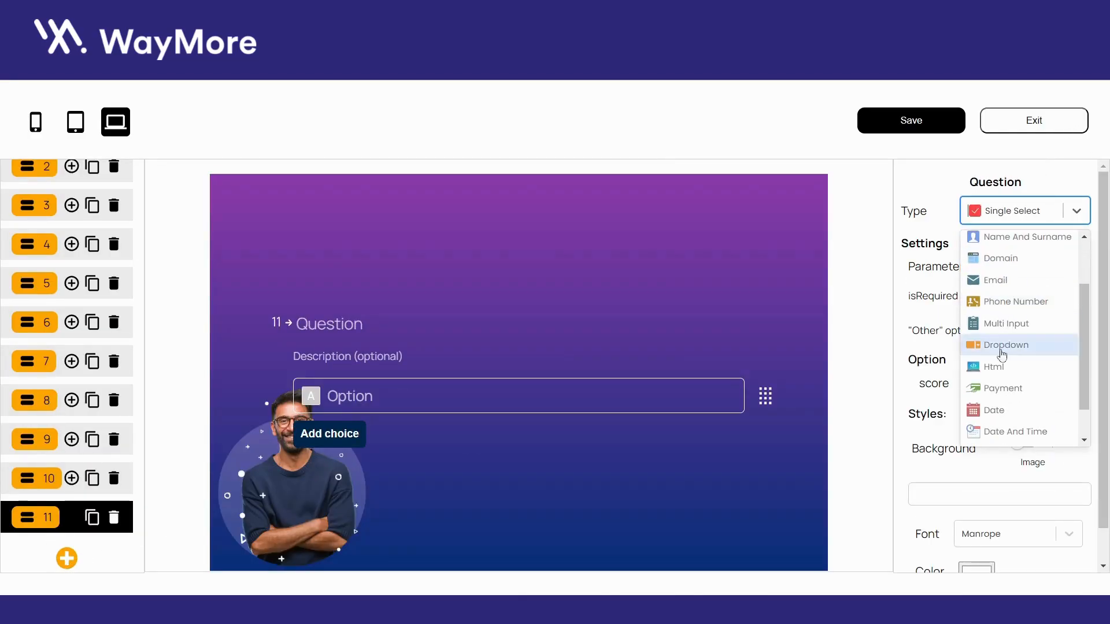
click(995, 390)
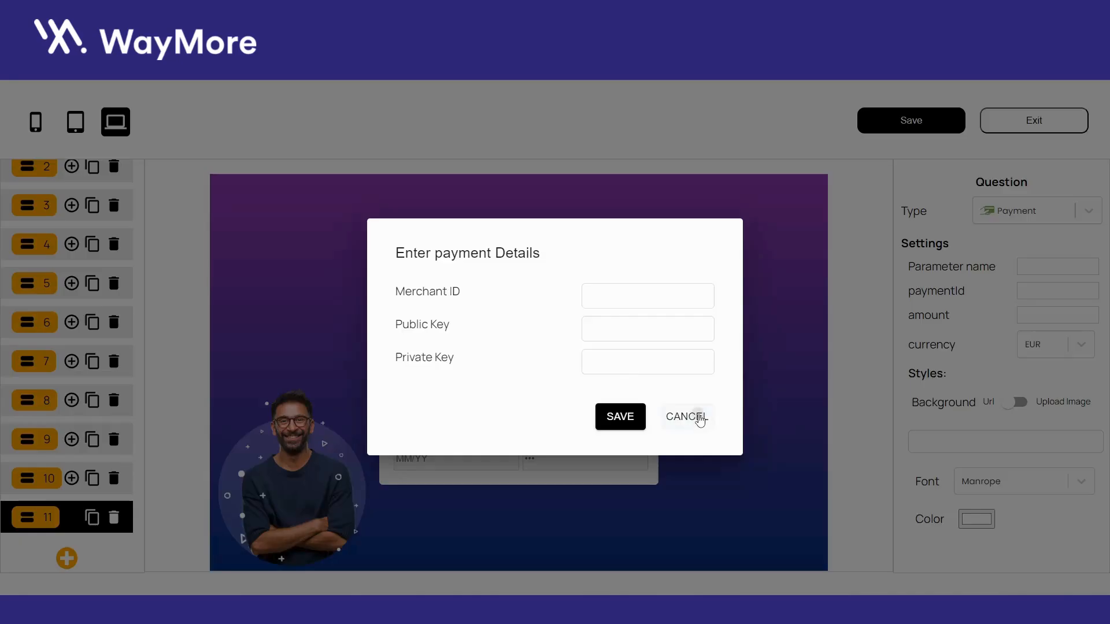
click(699, 417)
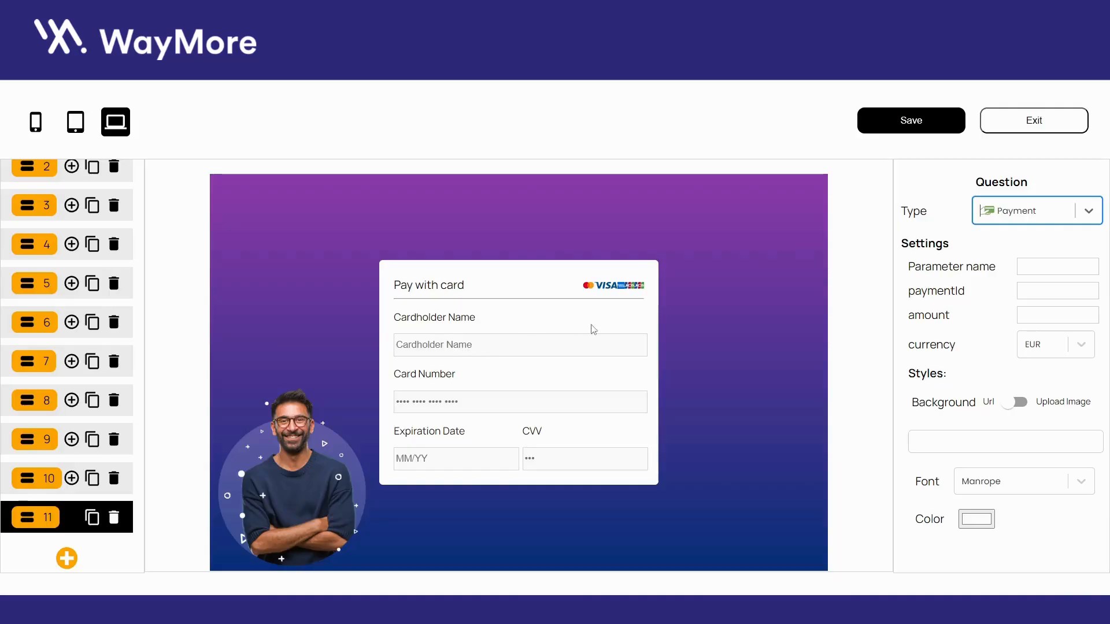
Step: Set the parameter name of question 11 to "payment" and its amount to 50, leaving the payment ID empty
click(1049, 267)
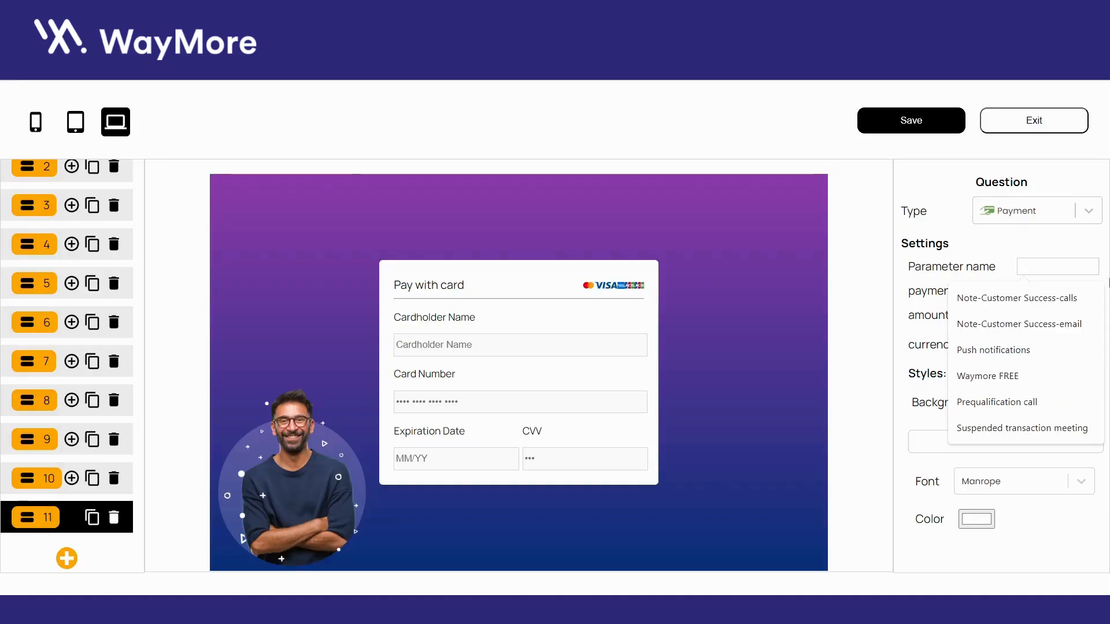
text(payment)
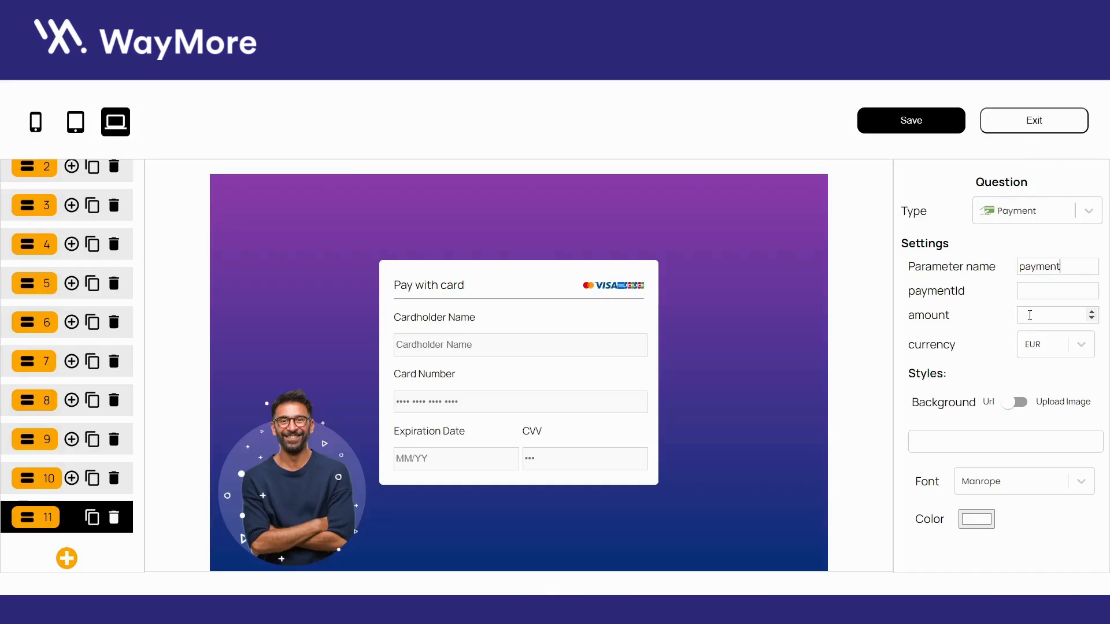
click(1039, 297)
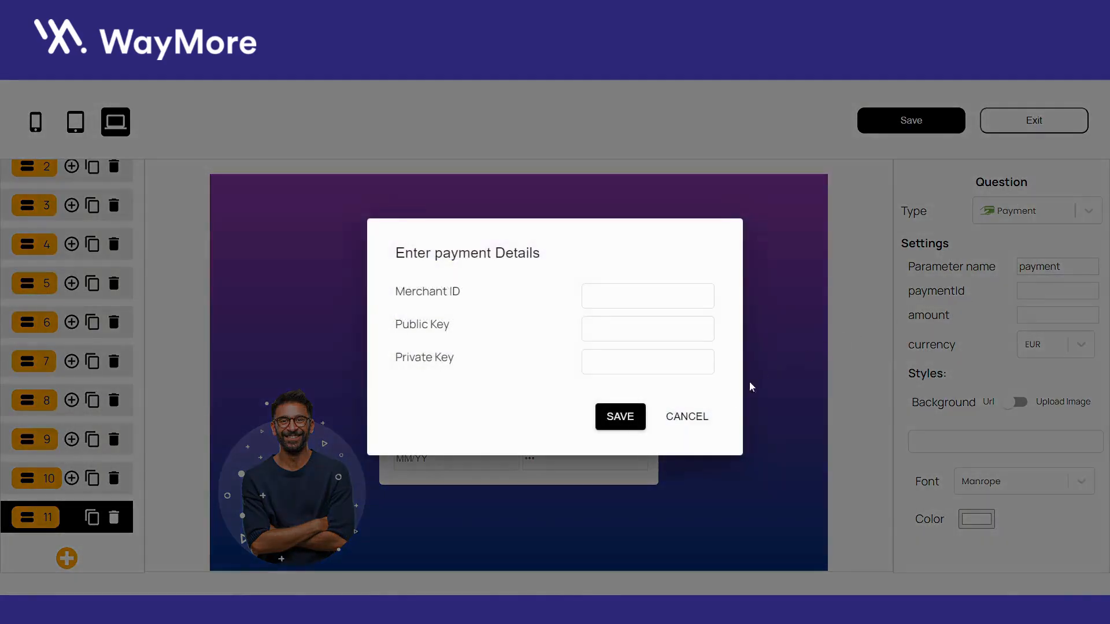
click(687, 417)
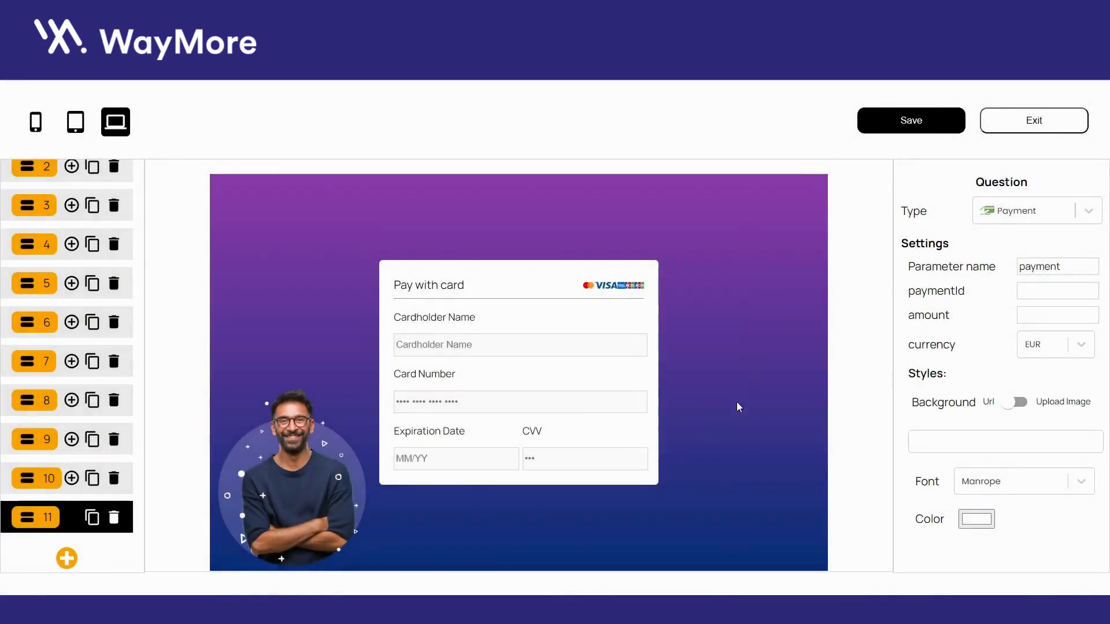
click(1030, 317)
text(50)
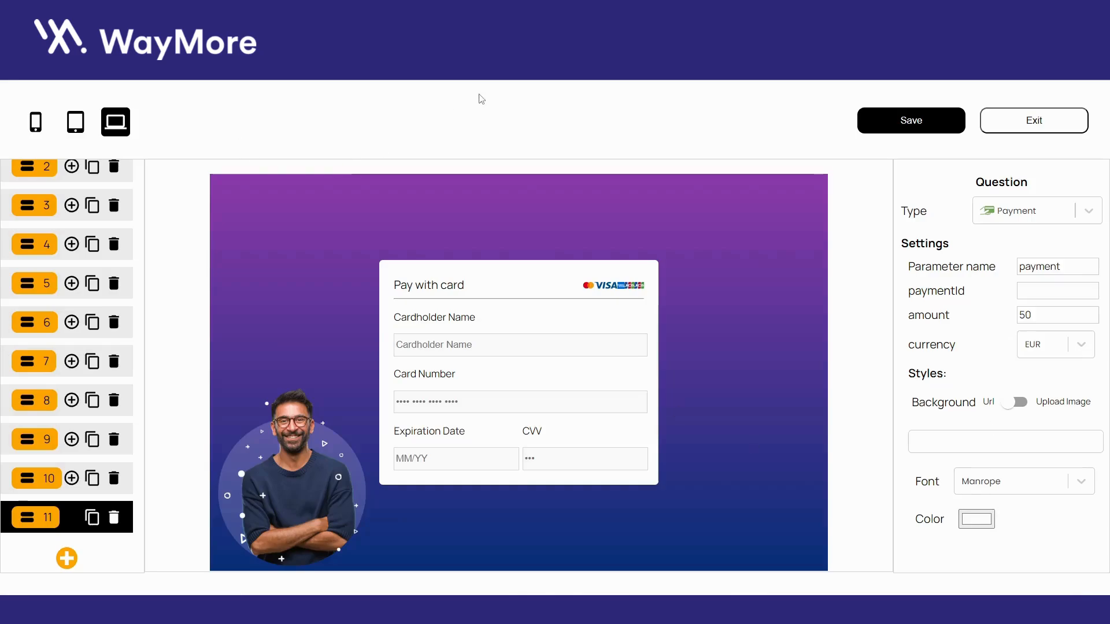
click(67, 559)
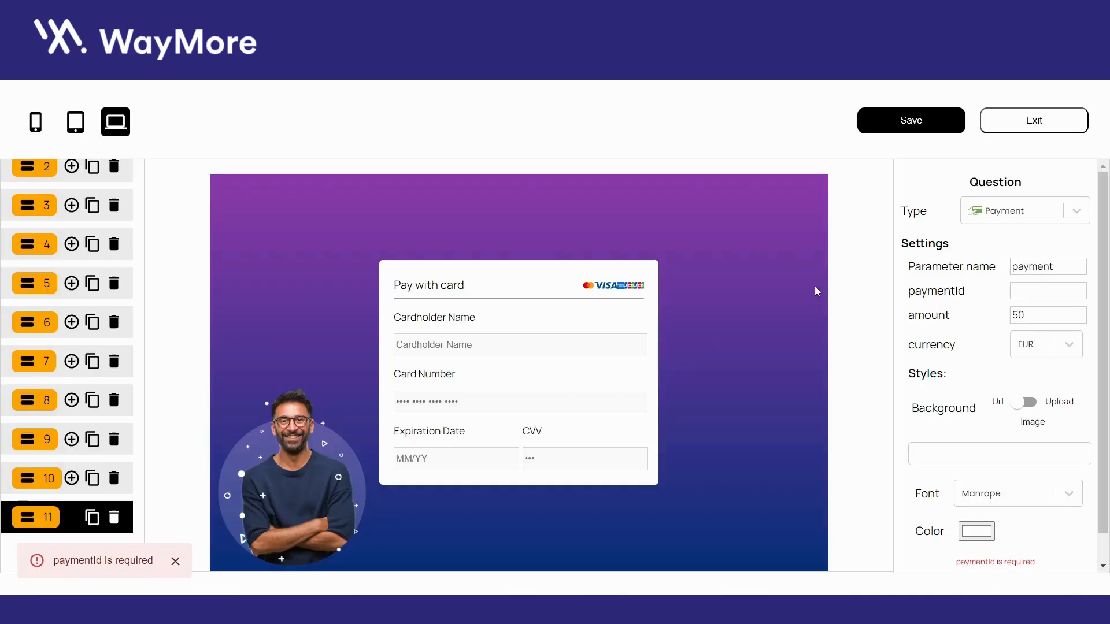
Step: Fill in the merchant ID, public key and private key in the payment details of question 11 and save them
click(1024, 290)
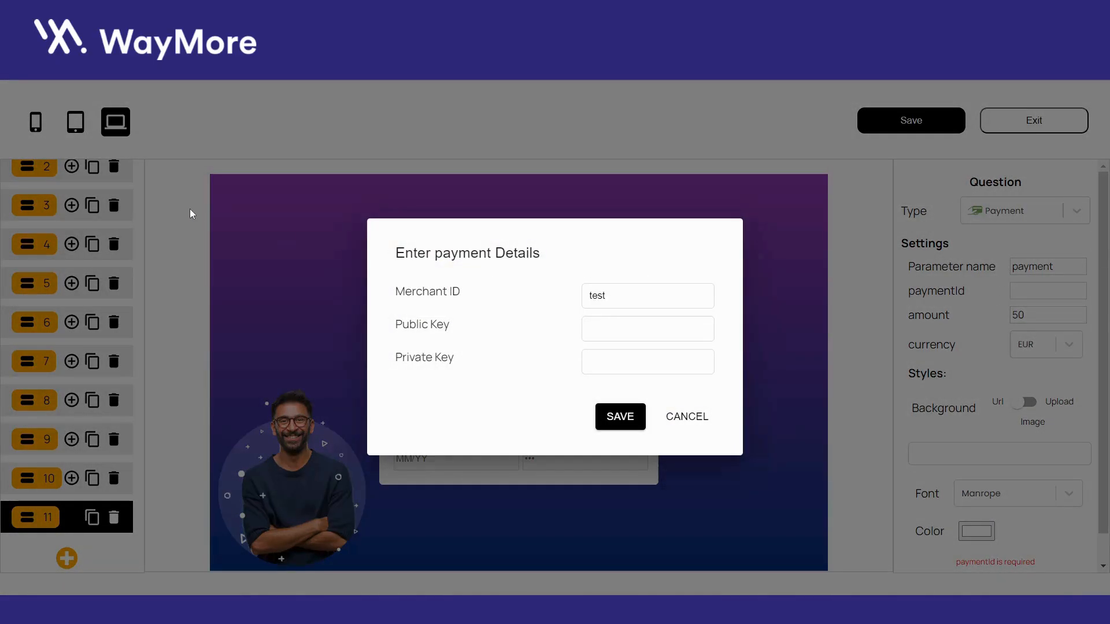
text(te)
click(613, 362)
text(test)
click(620, 417)
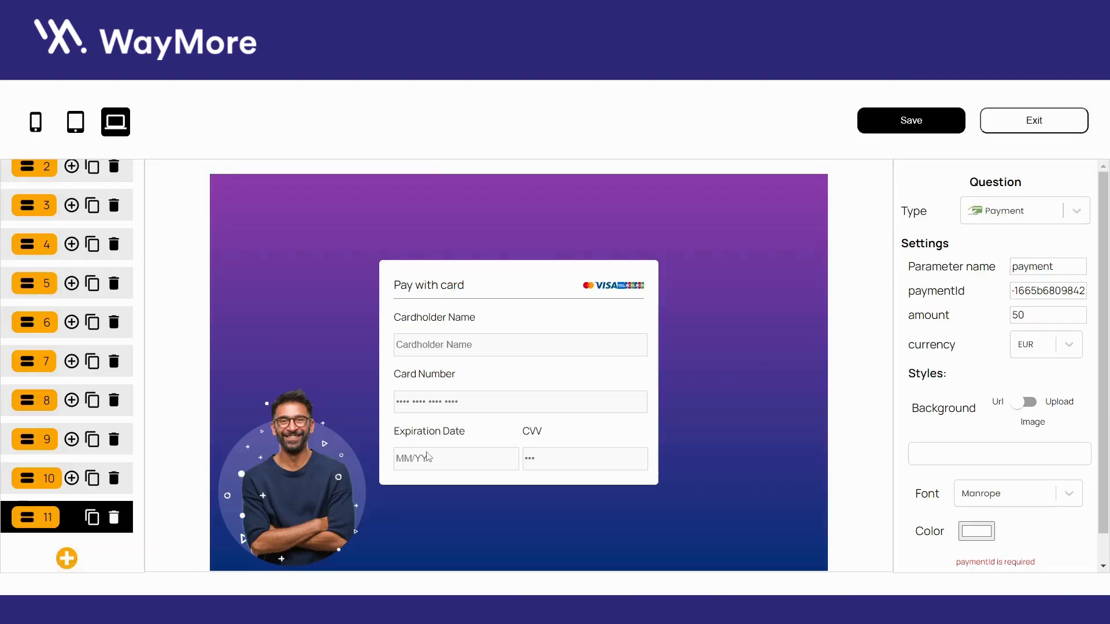
Step: Add a twelfth question of the Date type to the form
click(67, 559)
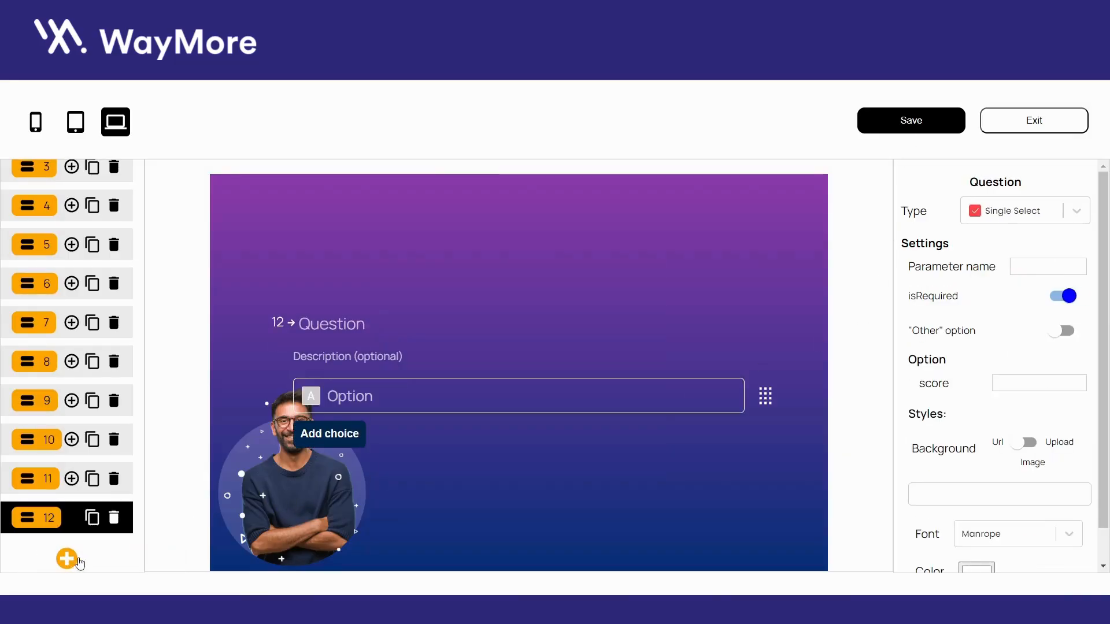
click(1075, 212)
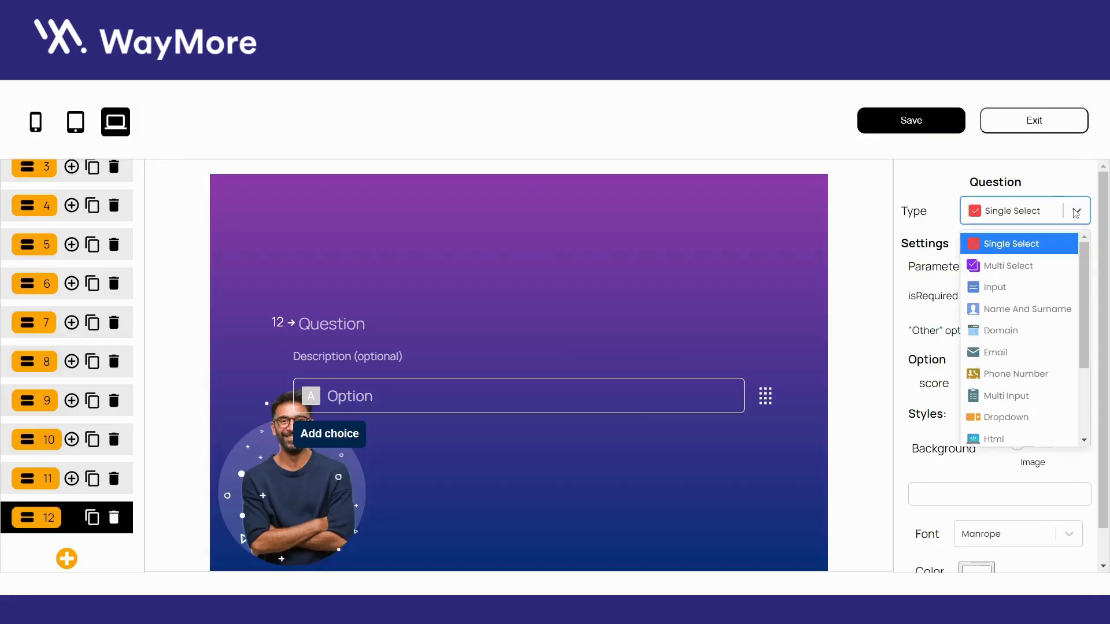
scroll(993, 322, down, 2)
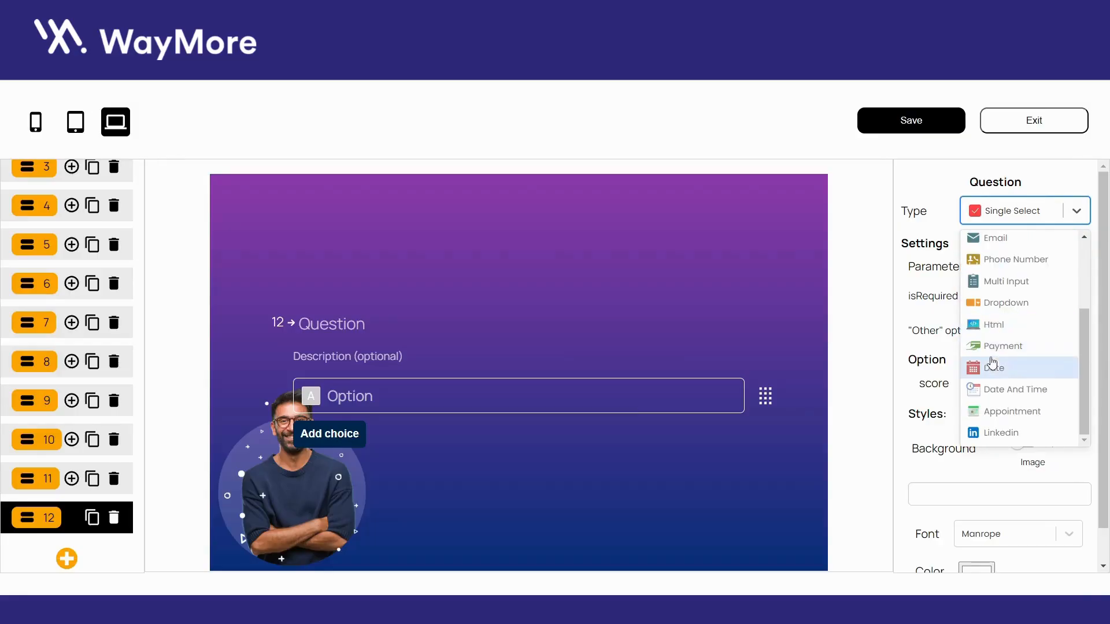
click(992, 365)
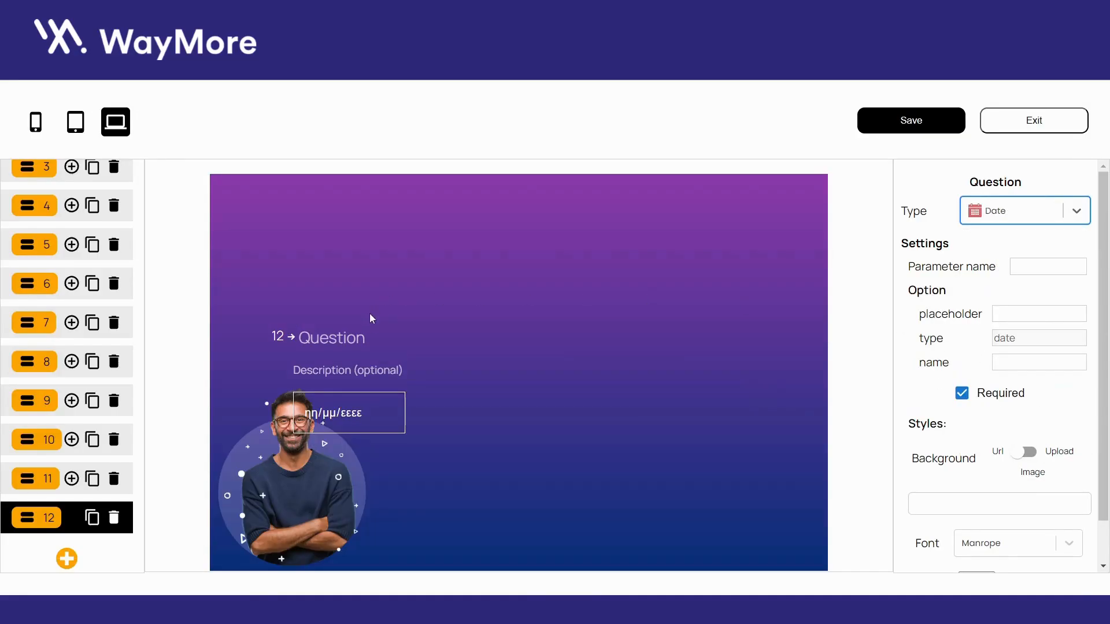
Step: Enter "test" as the text of question 12 and "date" as its placeholder, parameter name and option name
click(333, 338)
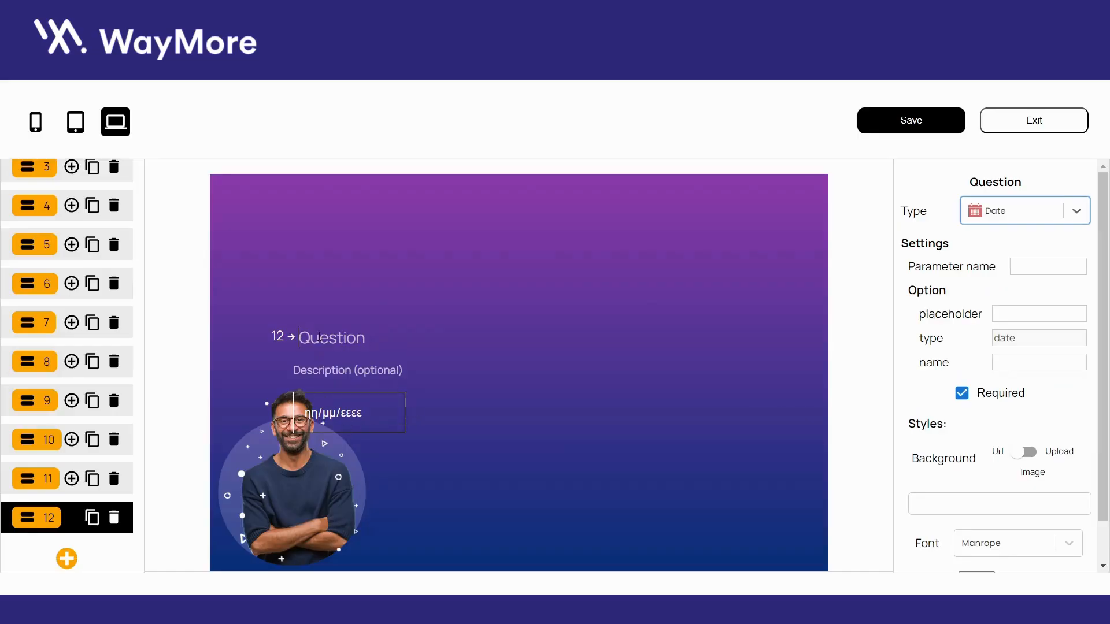
text(test)
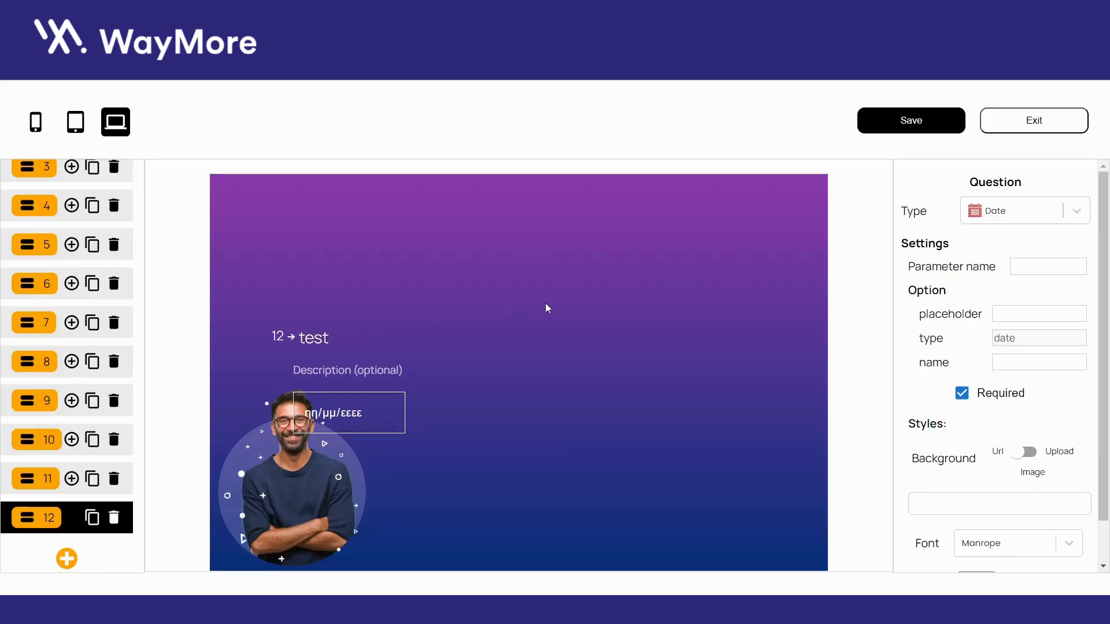
text(date)
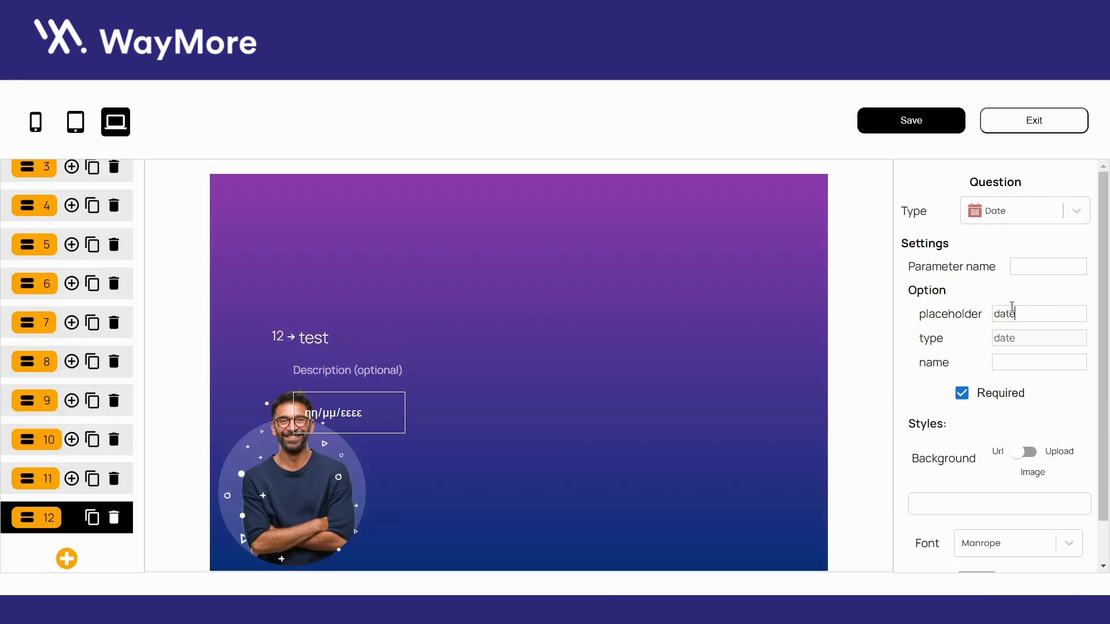
click(1075, 261)
text(date)
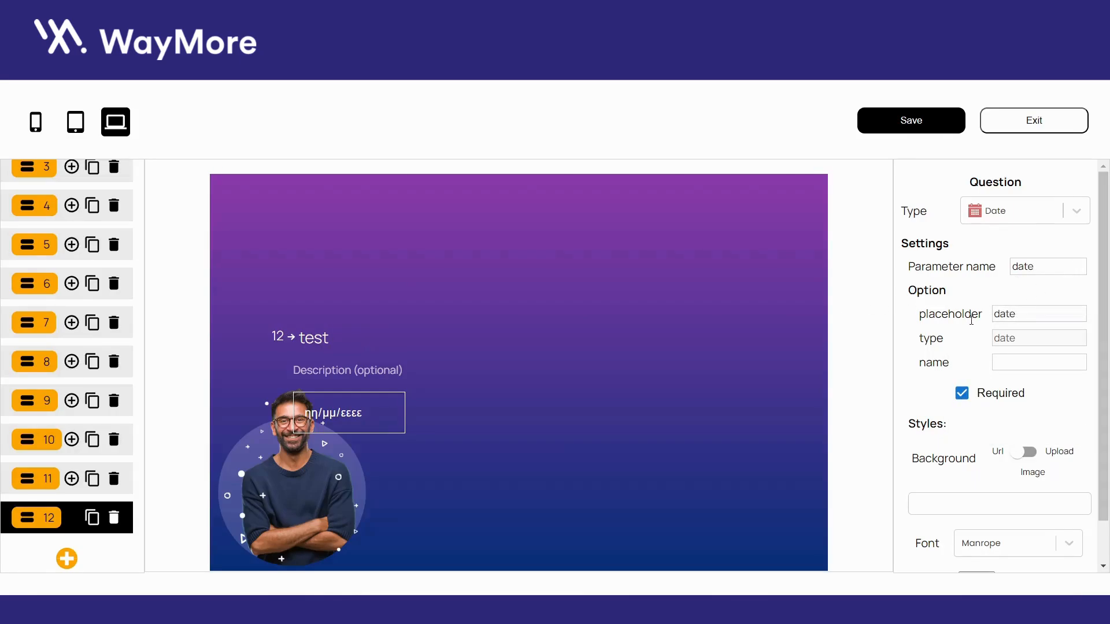
scroll(971, 319, down, 1)
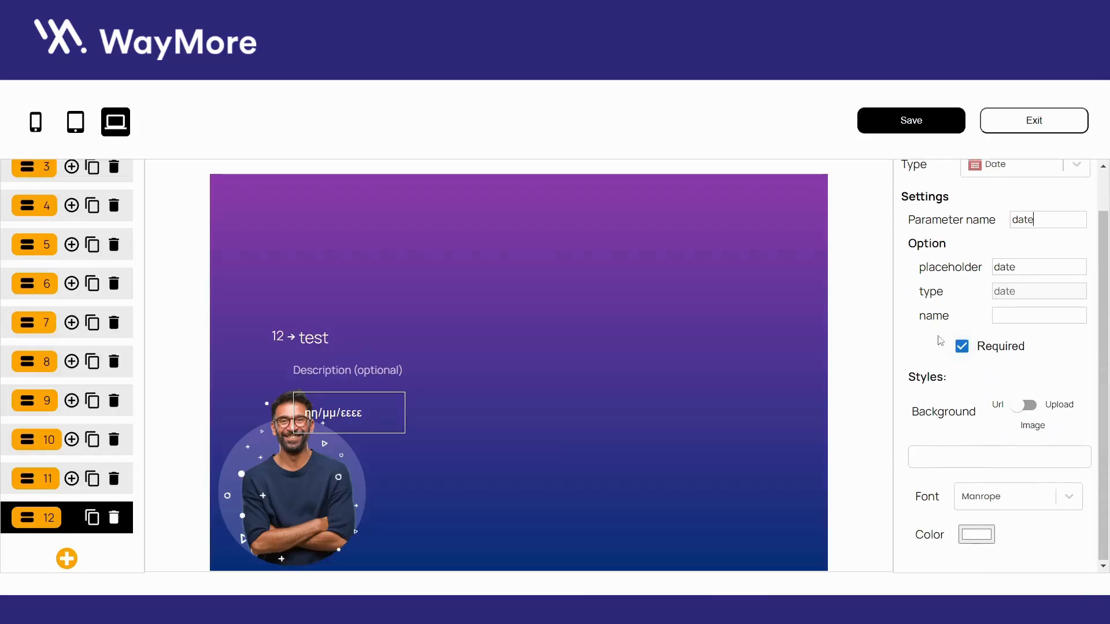
click(66, 559)
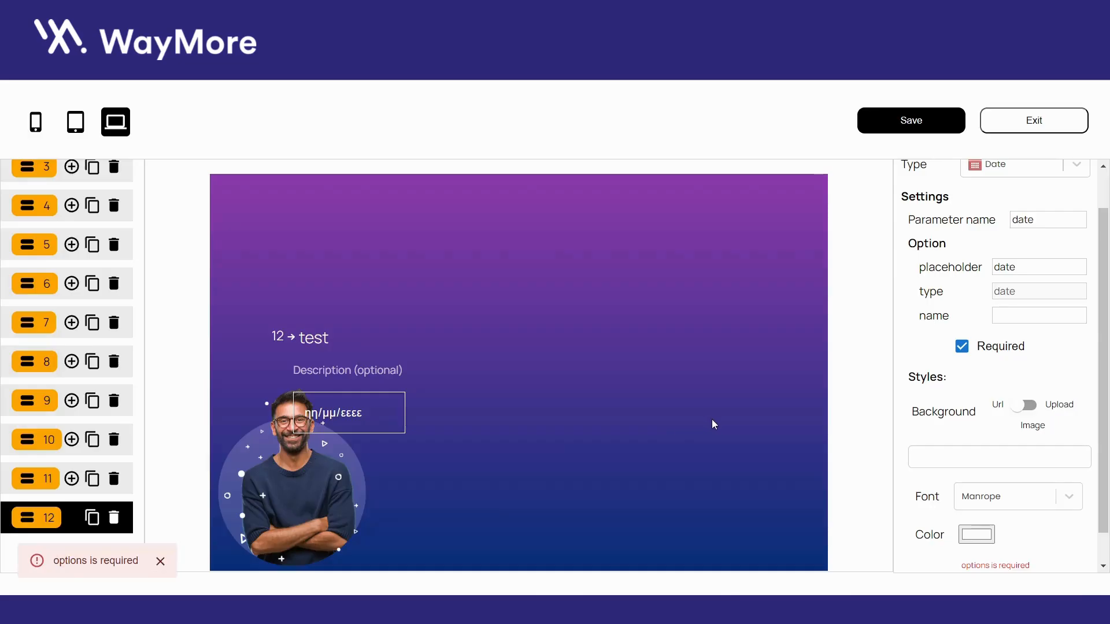
scroll(982, 399, up, 1)
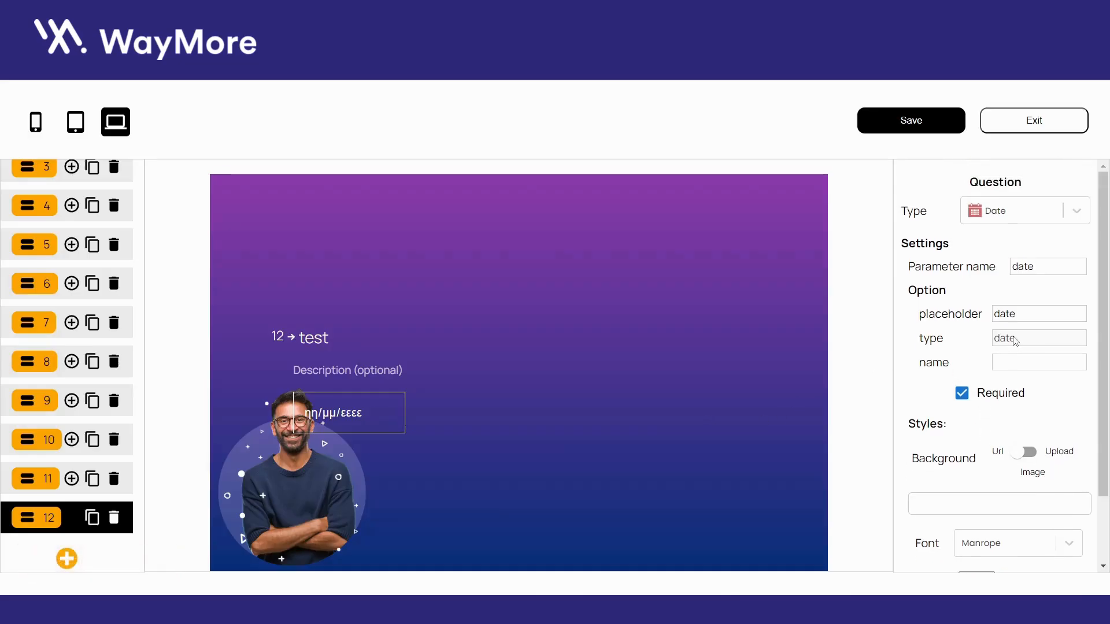
text(date)
Step: Add a thirteenth question of the Date And Time type to the form
click(67, 558)
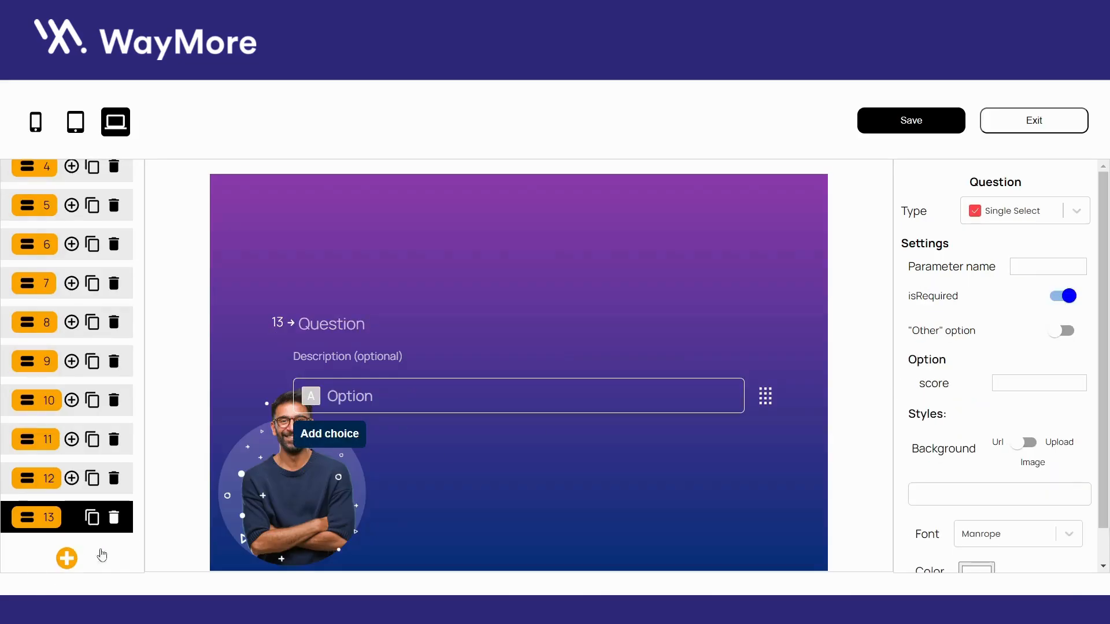
click(1076, 212)
scroll(1012, 302, down, 2)
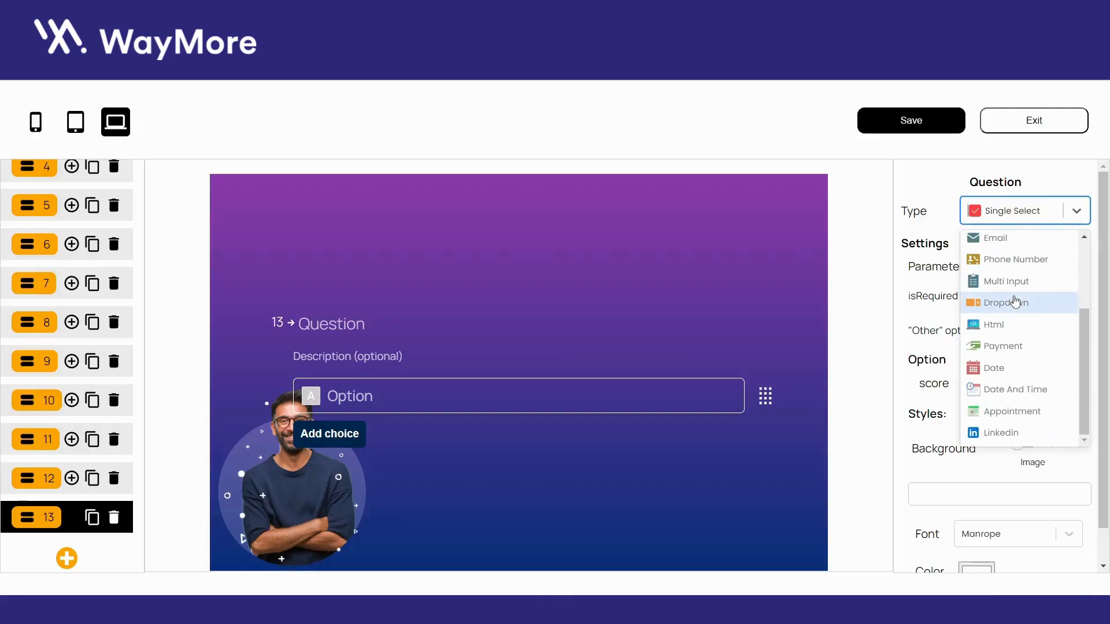
click(1003, 388)
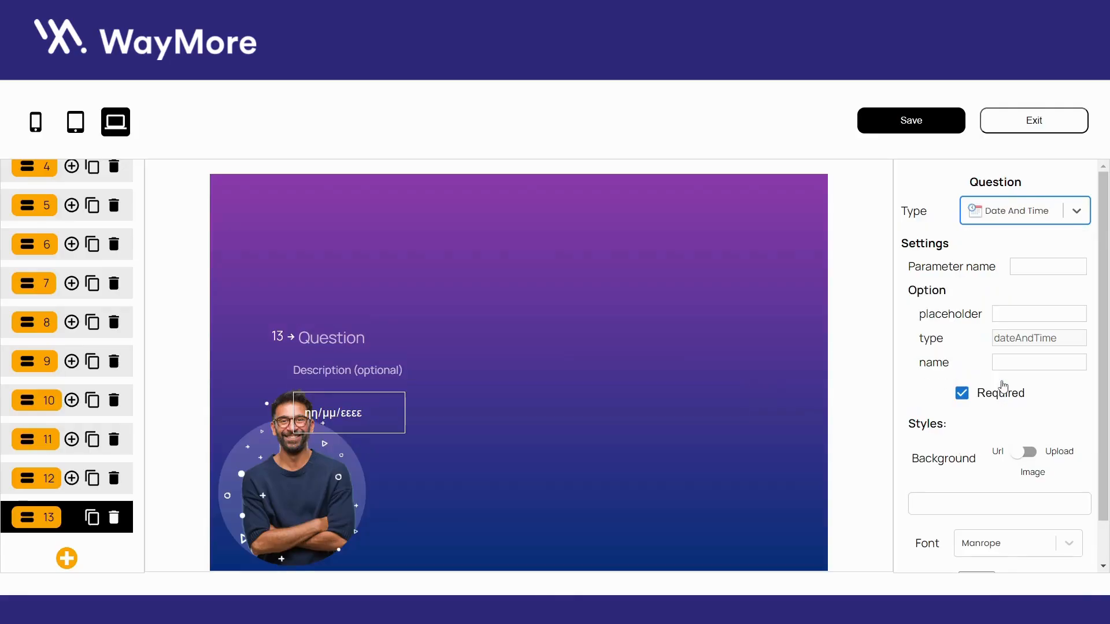
Step: Enter "date and time" as the question text, placeholder and option name of question 13
click(392, 348)
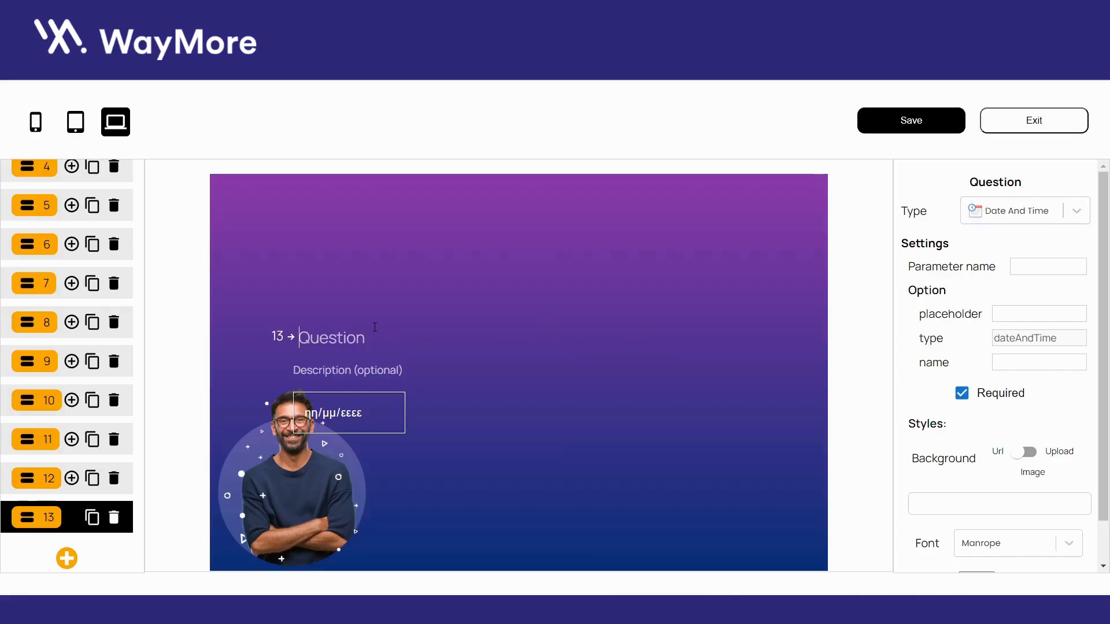
text(date and tin)
key(BackSpace)
text(medate an)
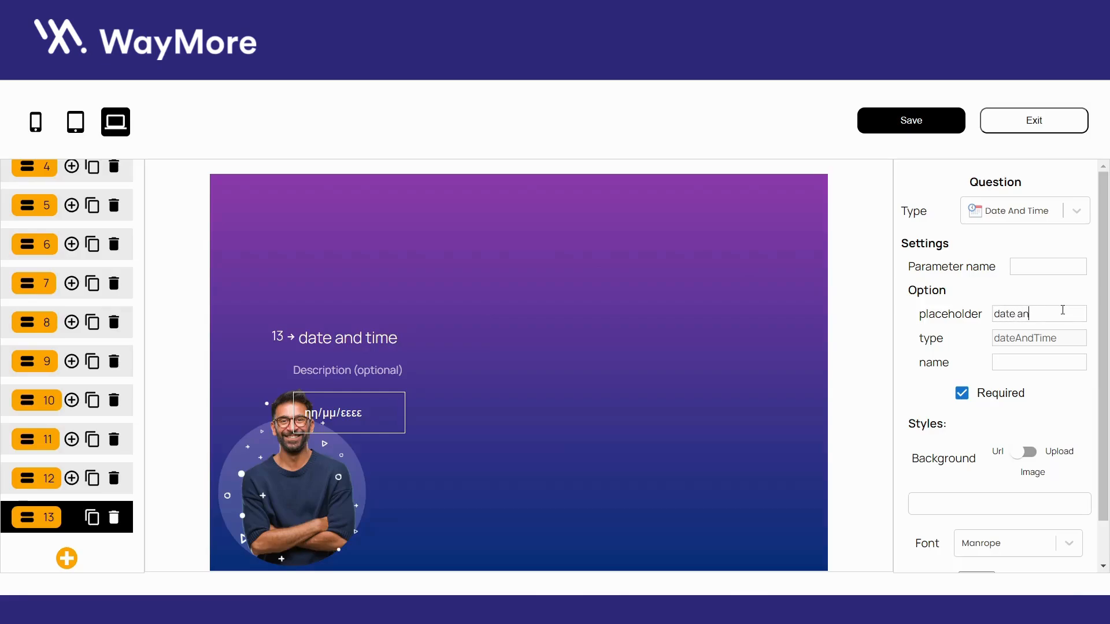
text(d time)
text(date an)
text(d)
text( time)
Step: Set the parameter name of question 13 to "date and time"
click(1046, 269)
text(dat)
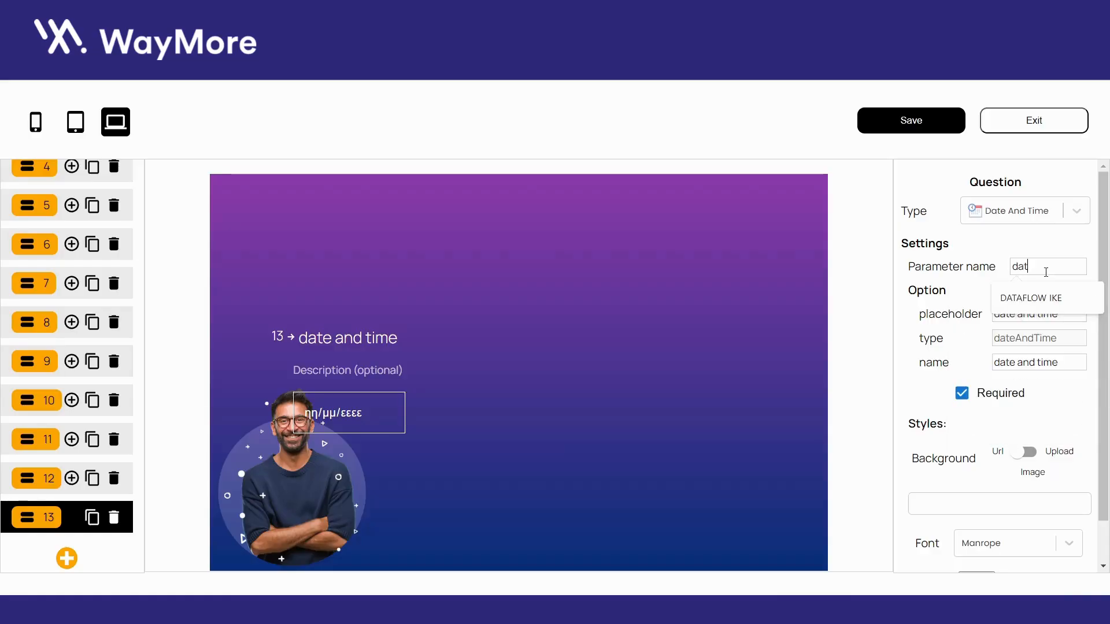
text(e)
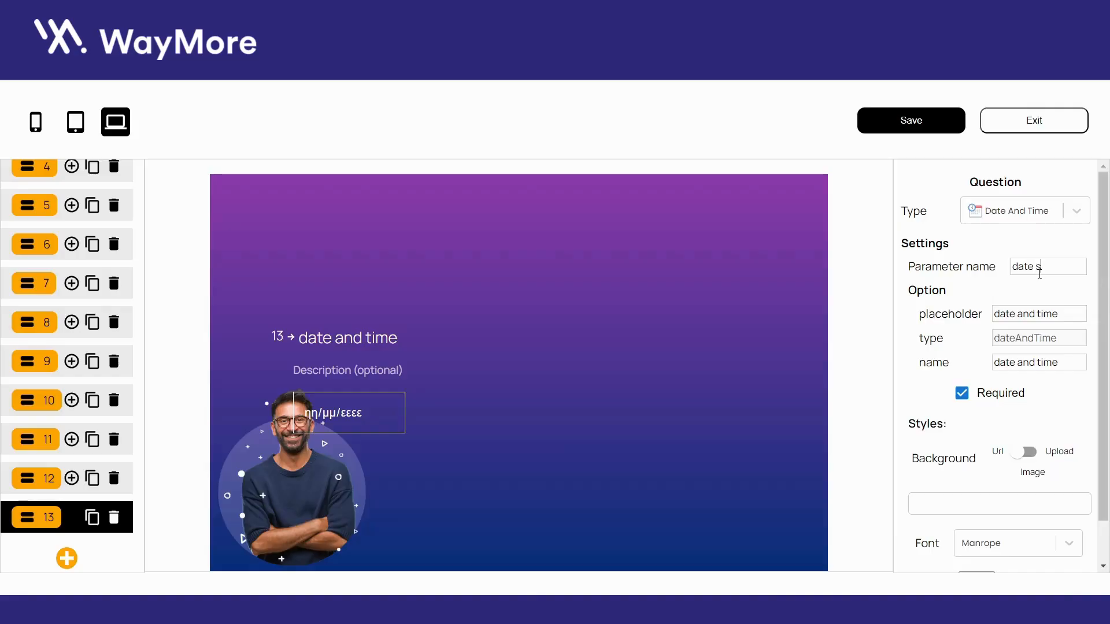
text( a)
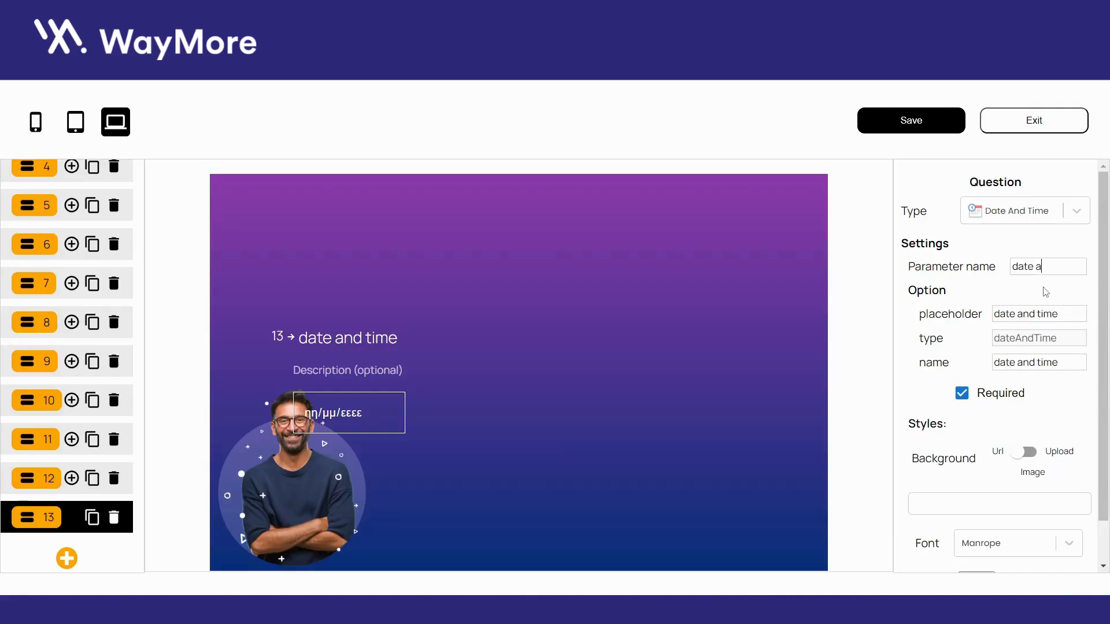
text(nd time)
scroll(1015, 318, down, 1)
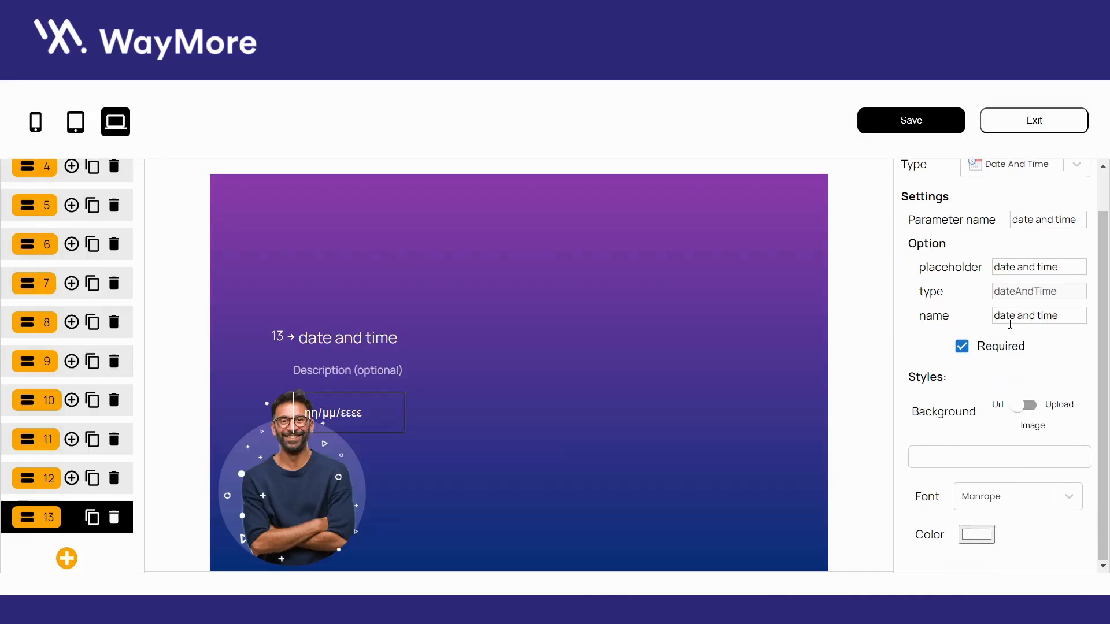
Step: Add a fourteenth question of the Appointment type to the form
click(67, 559)
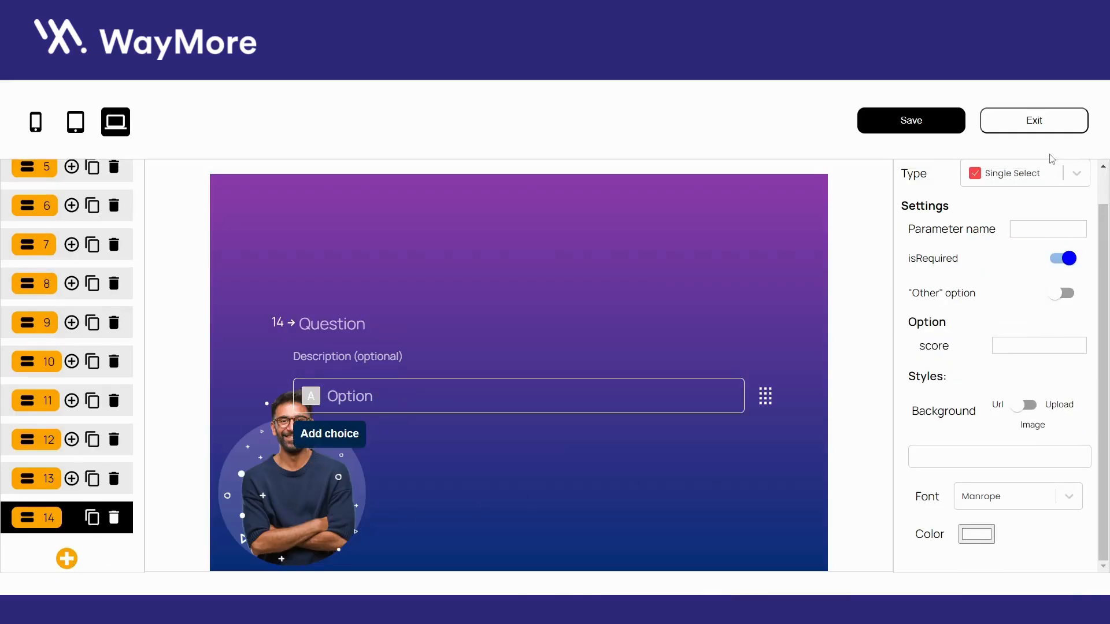
click(1072, 178)
scroll(1012, 312, down, 2)
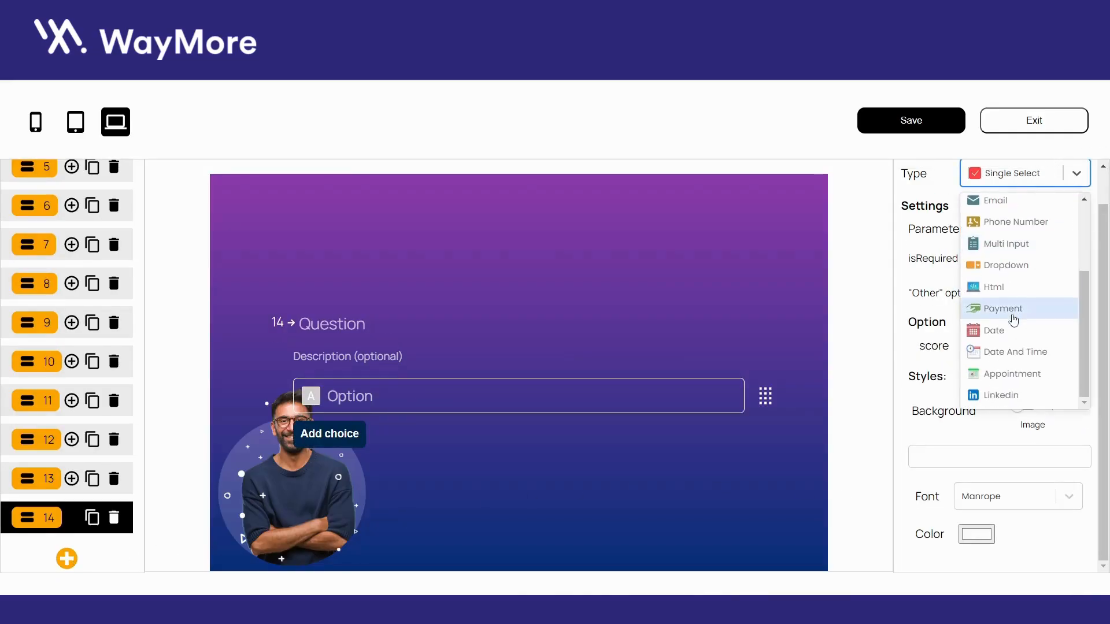
click(997, 376)
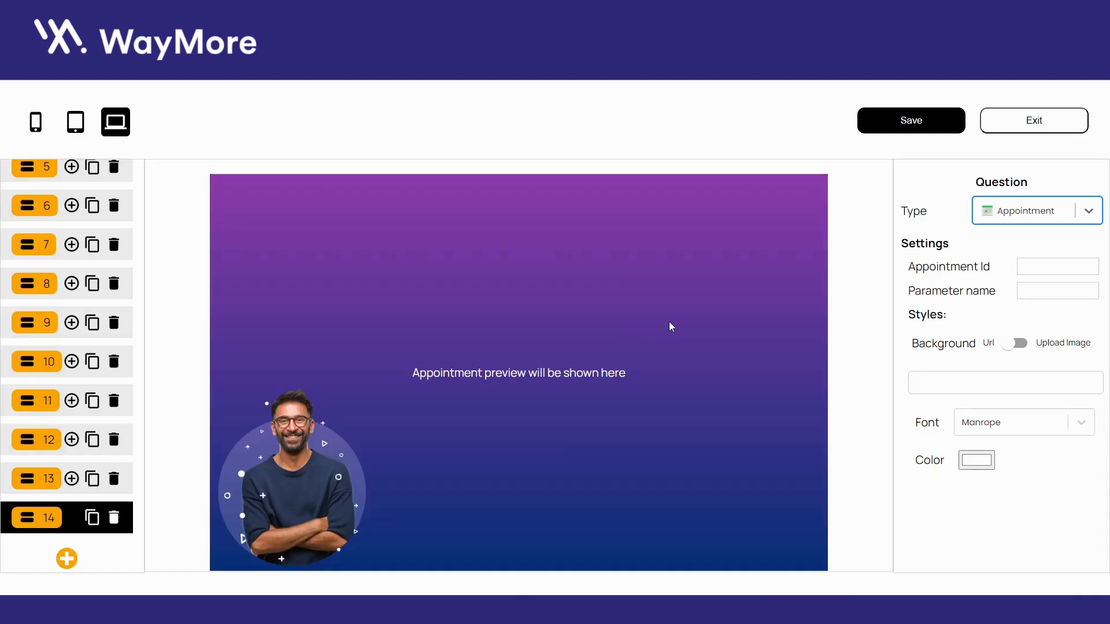
Step: Enter "test" as both the appointment ID and the parameter name of question 14
click(1033, 266)
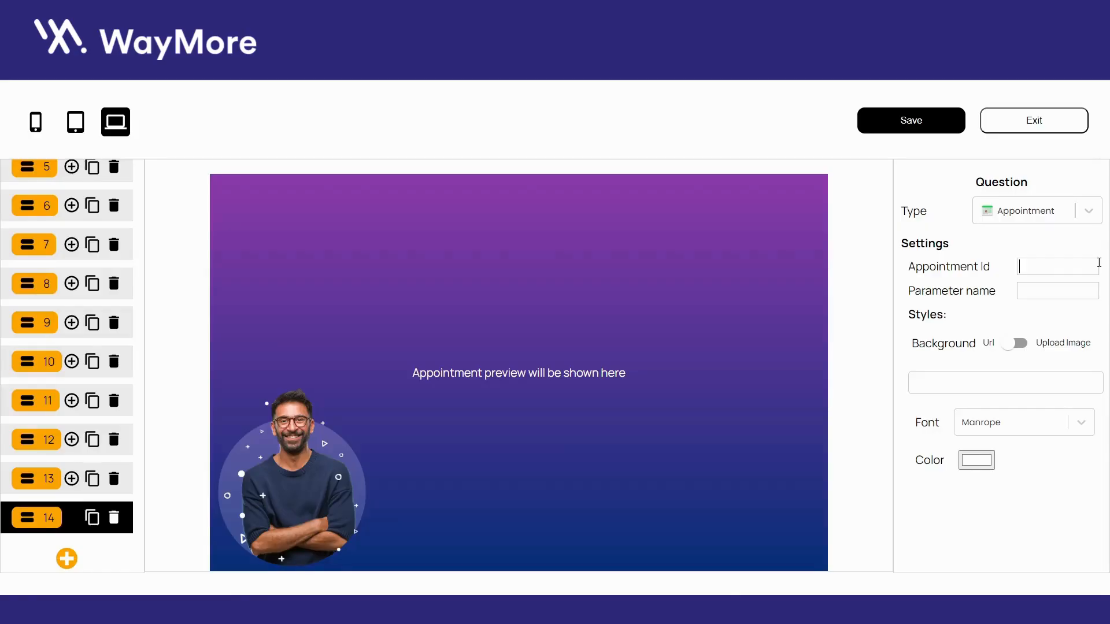
text(test)
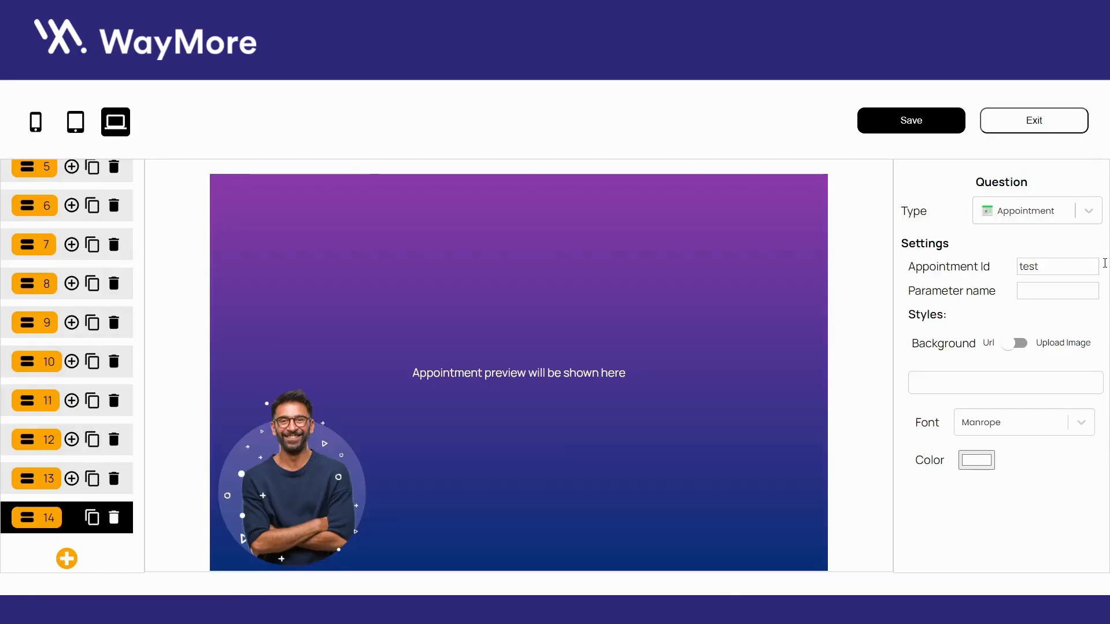
click(1037, 292)
text(test)
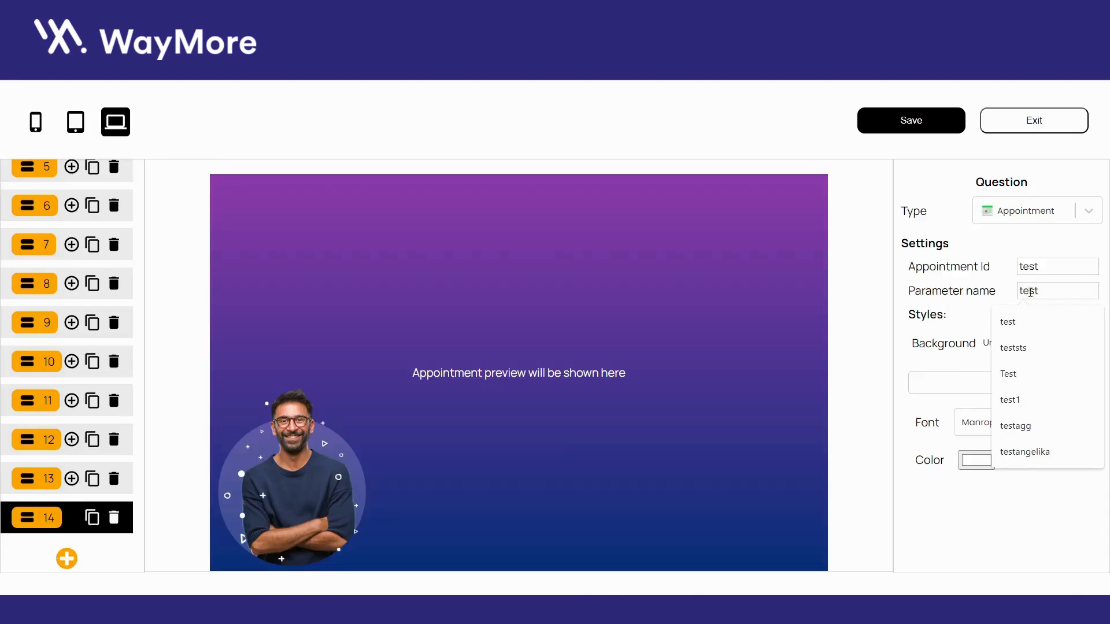
click(963, 321)
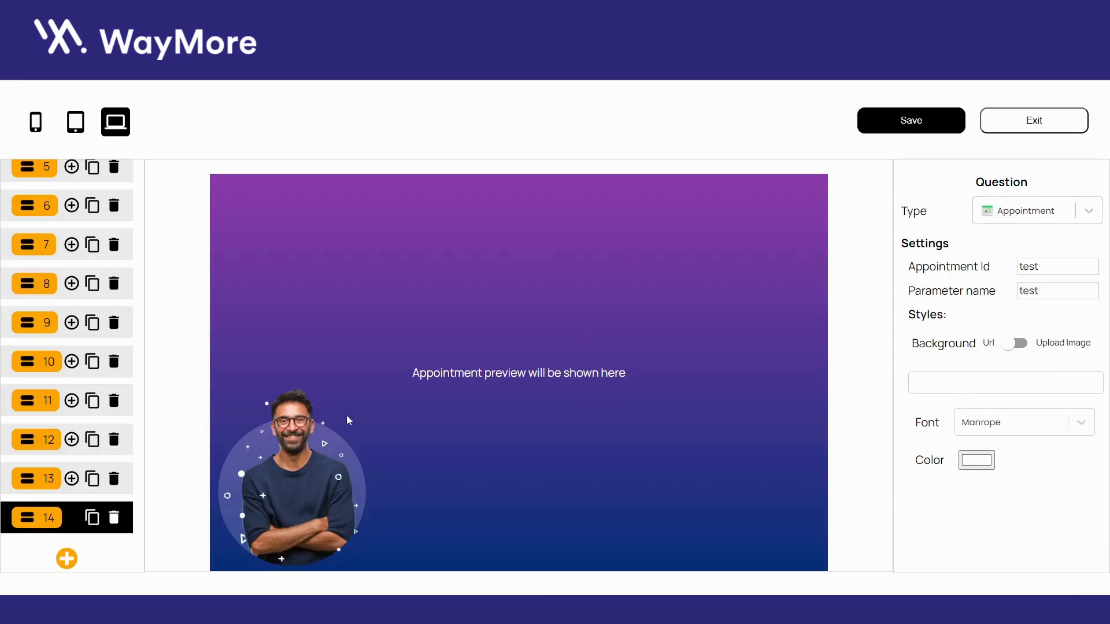
Step: Add a fifteenth question of the Linkedin type to the form
click(67, 558)
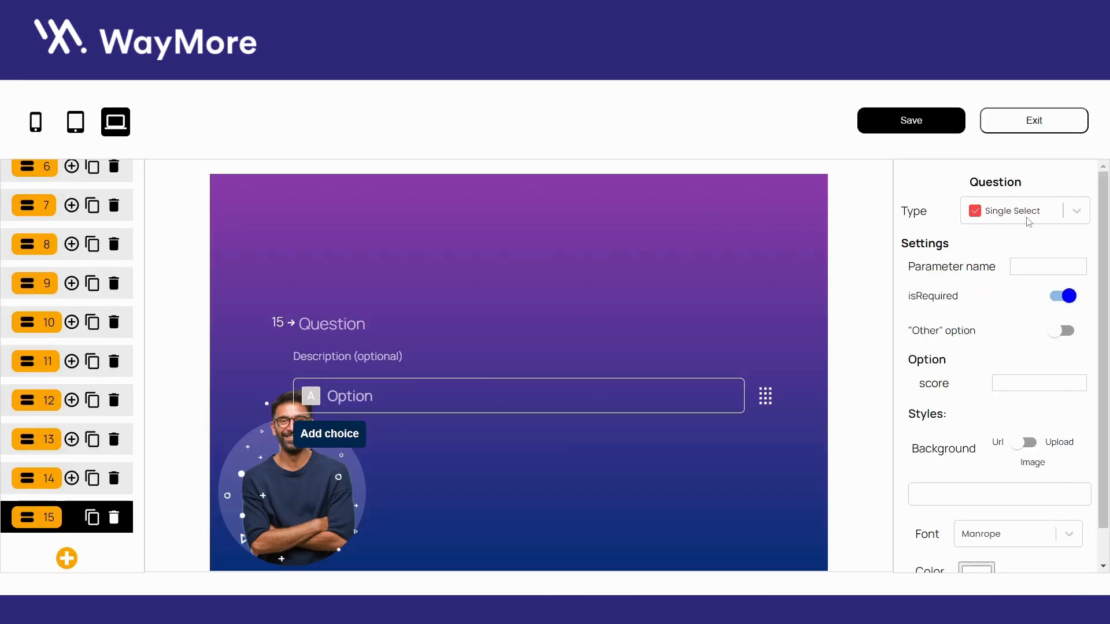
click(1088, 210)
scroll(1024, 345, down, 5)
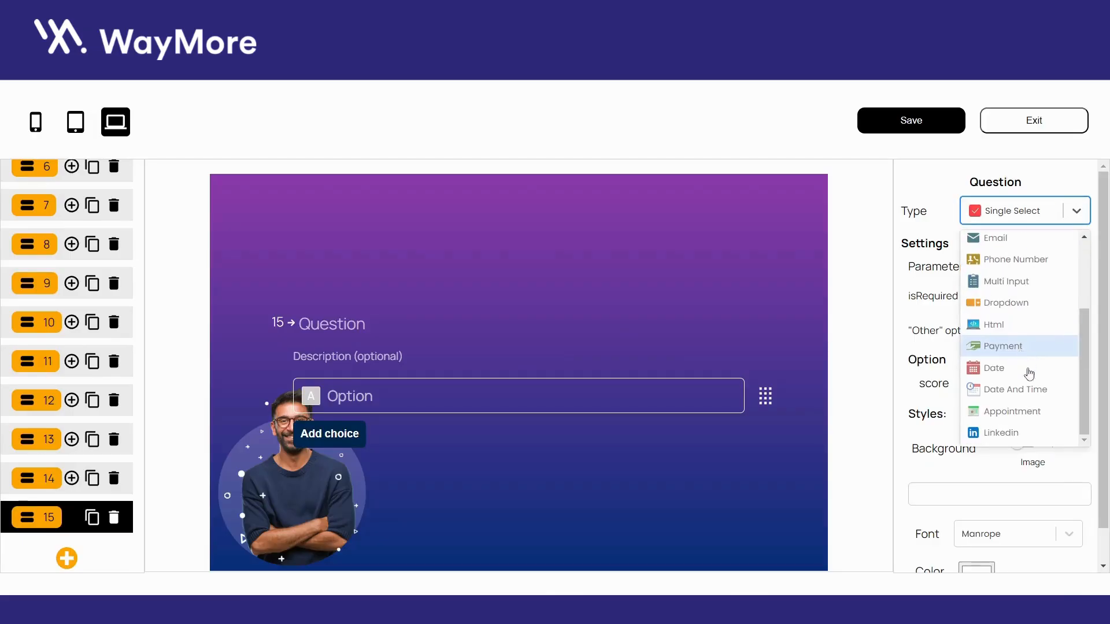
click(1002, 434)
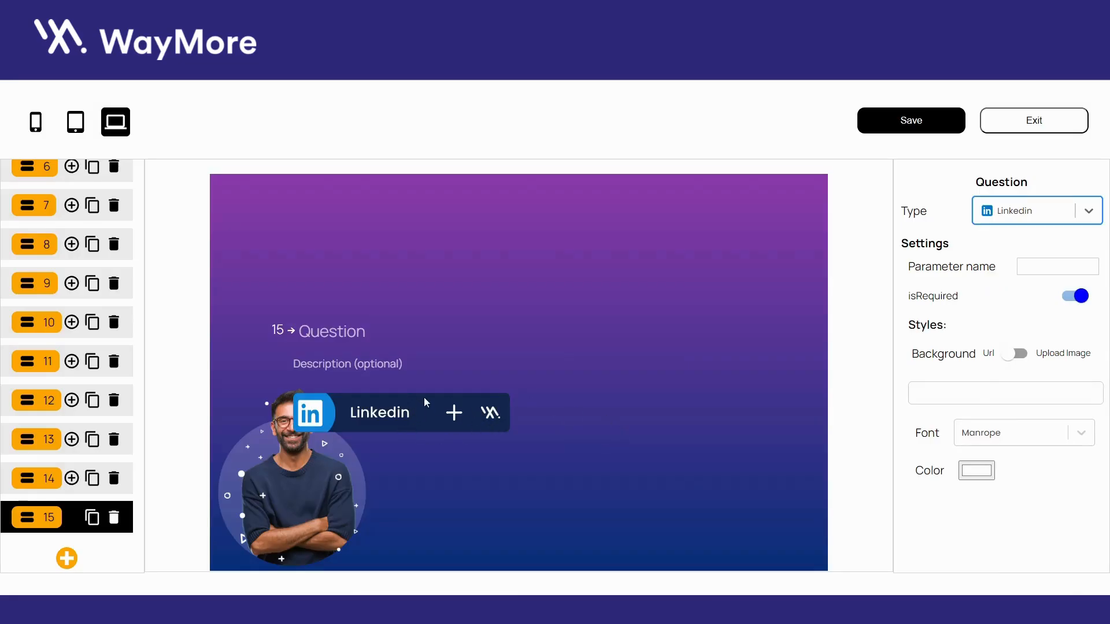
Step: Enter "test" as both the question text and the parameter name of question 15
click(398, 323)
text(test)
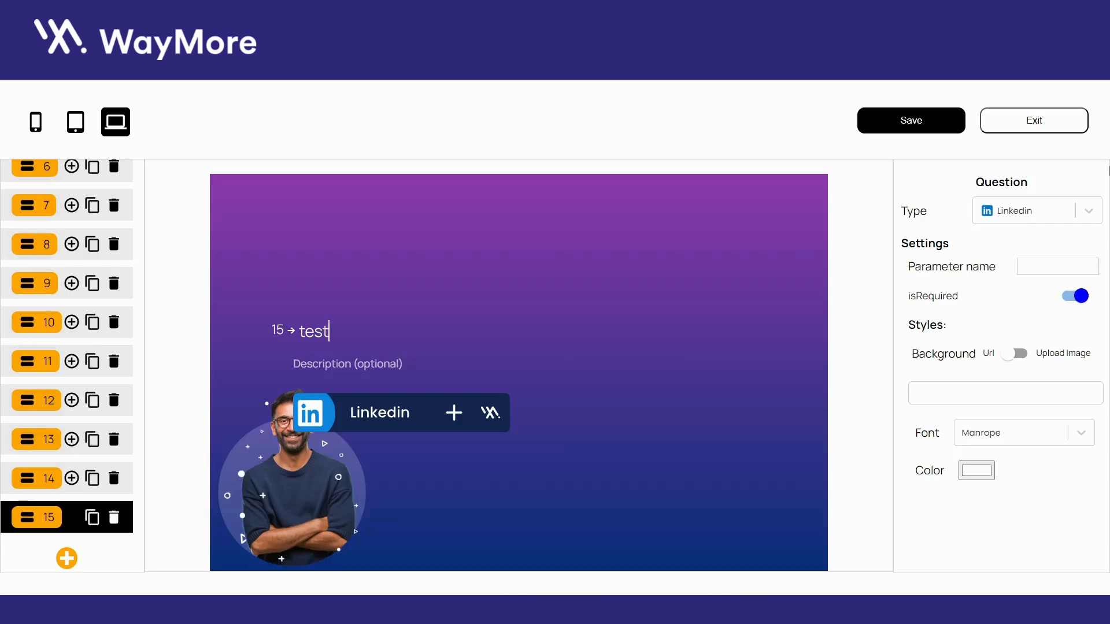
click(1031, 263)
text(test)
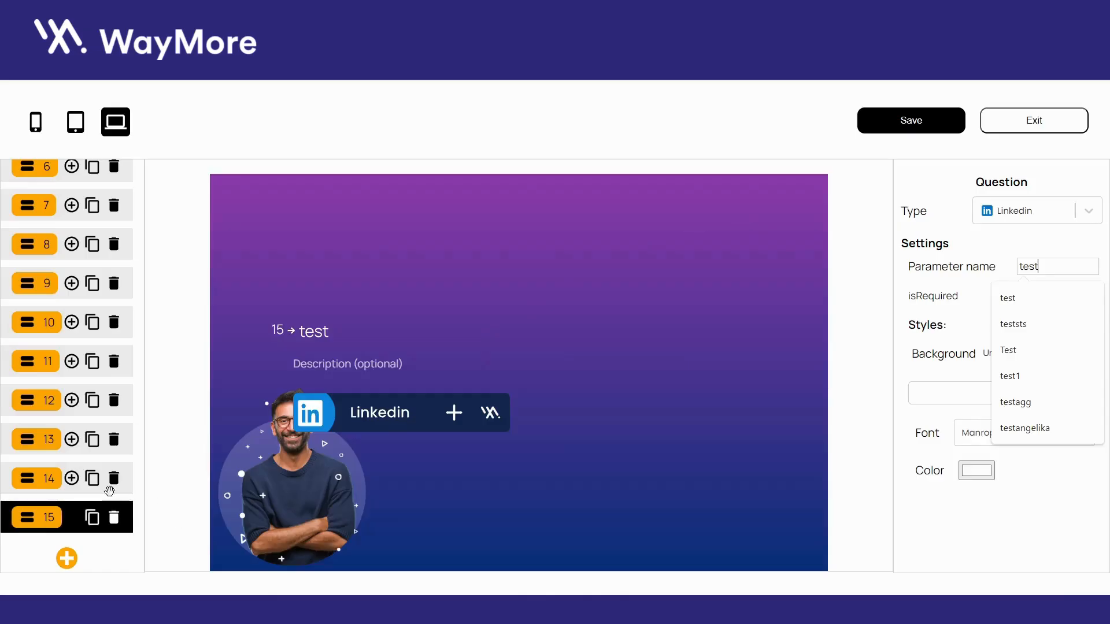
Step: Duplicate question 15 and delete the copy
click(90, 522)
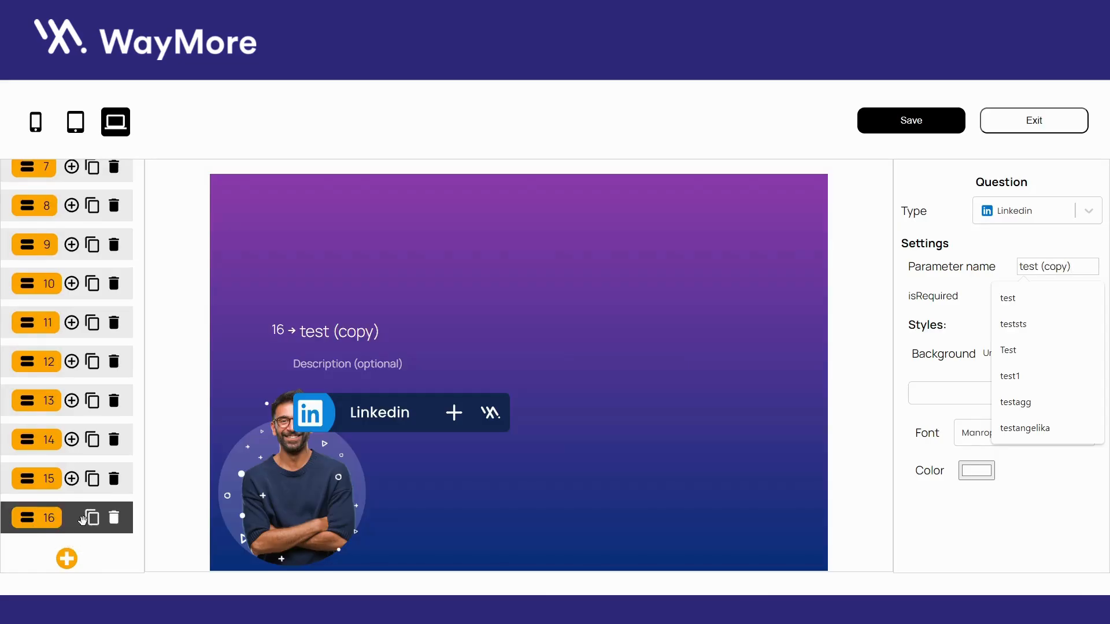
click(114, 518)
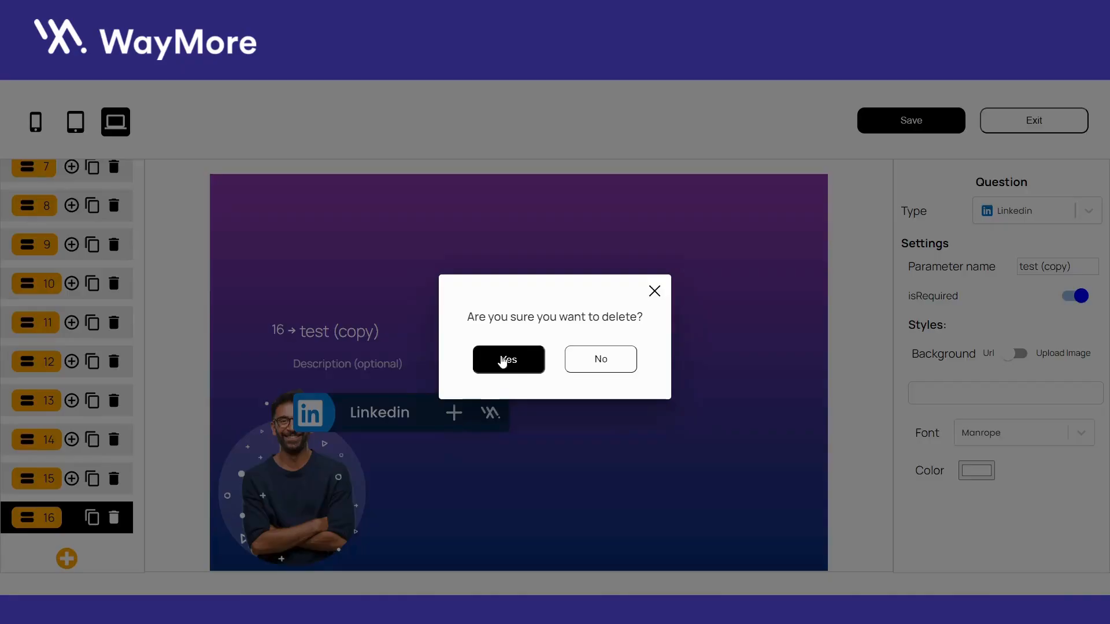
click(502, 361)
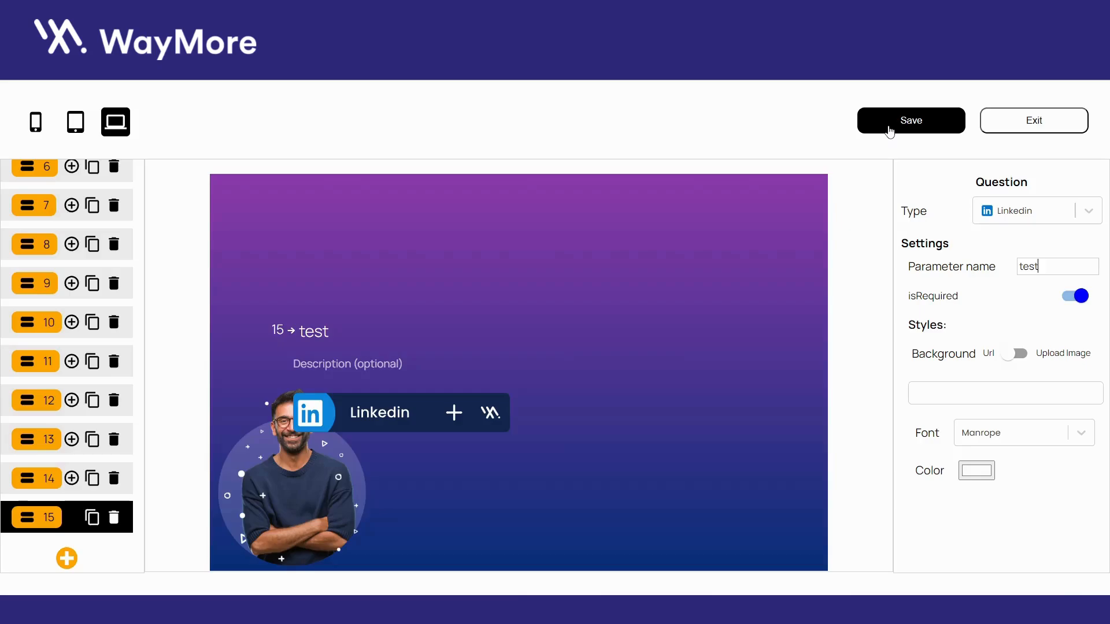
Step: Exit the form editor without saving and return to the form library
click(1024, 132)
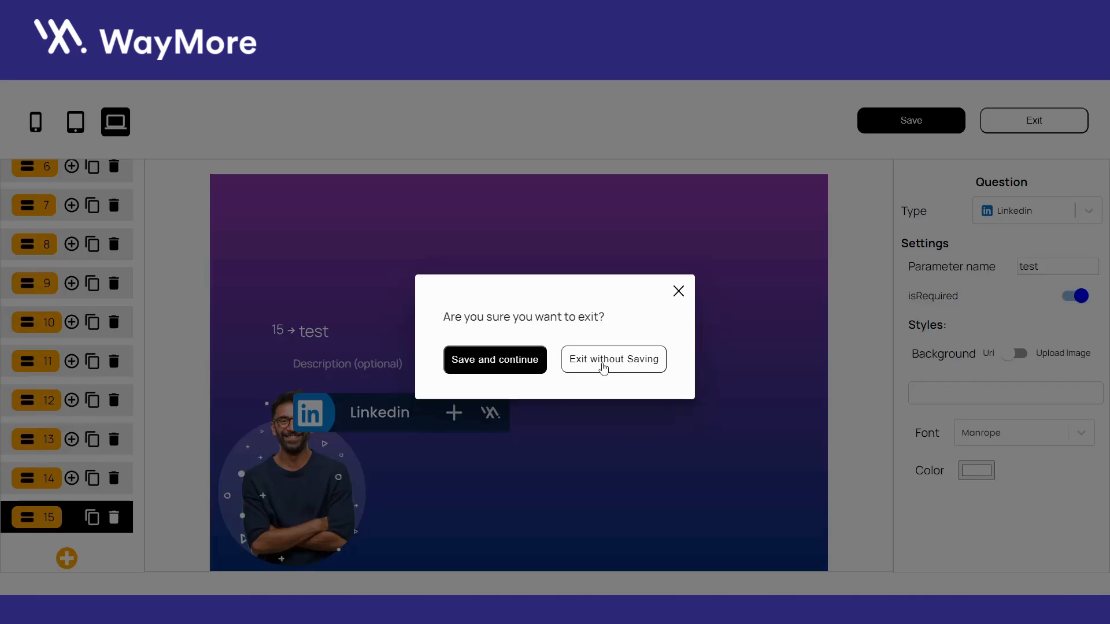
click(604, 368)
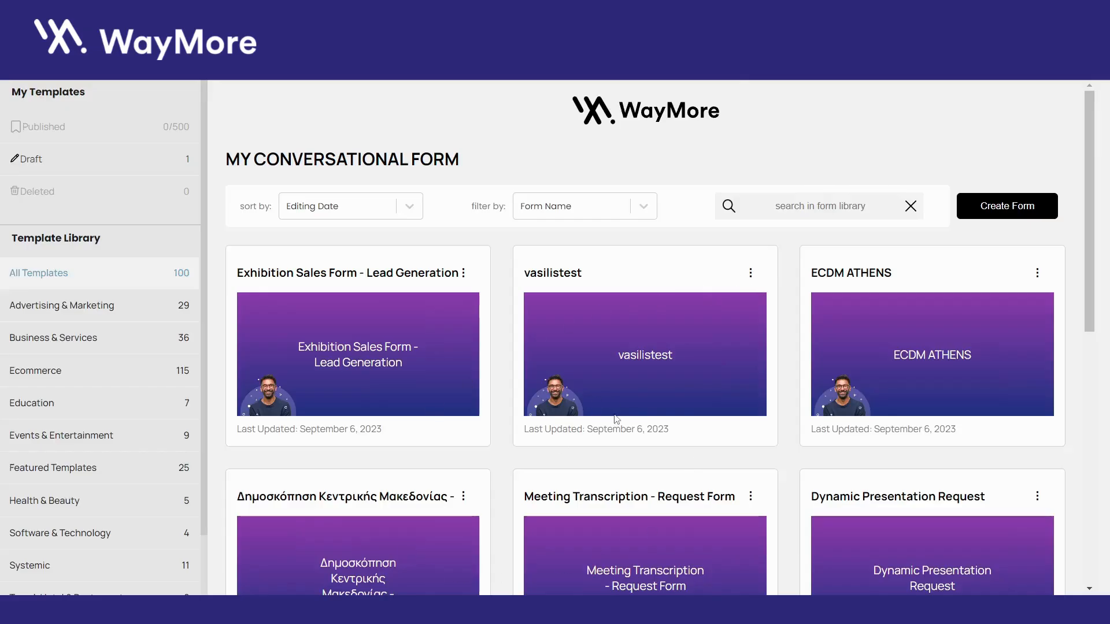
Step: Open the available actions for the second form in the library
click(751, 274)
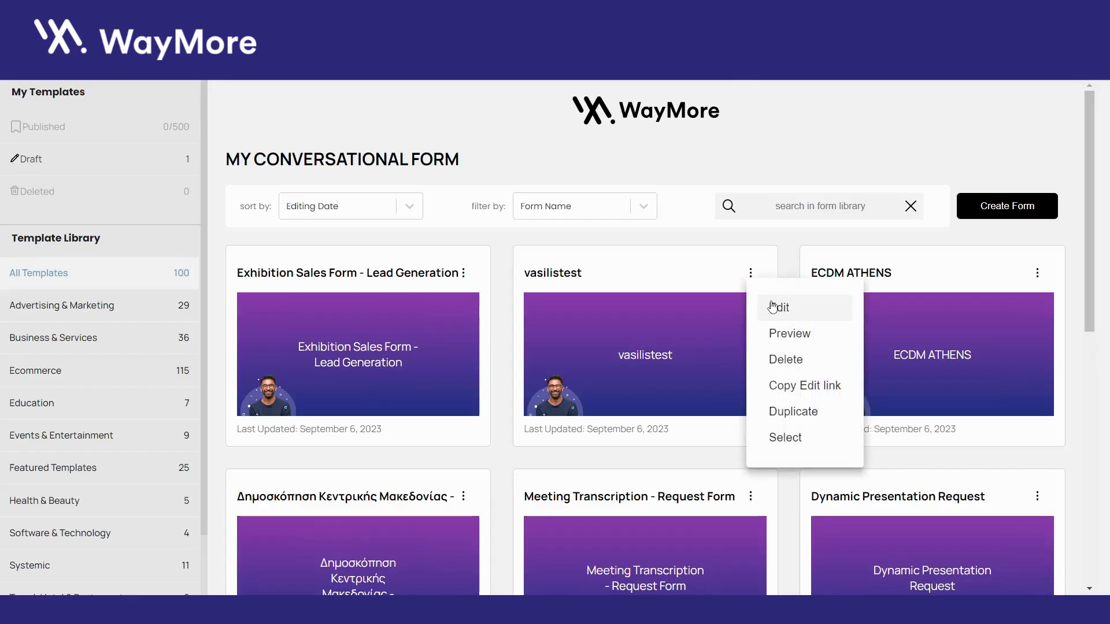